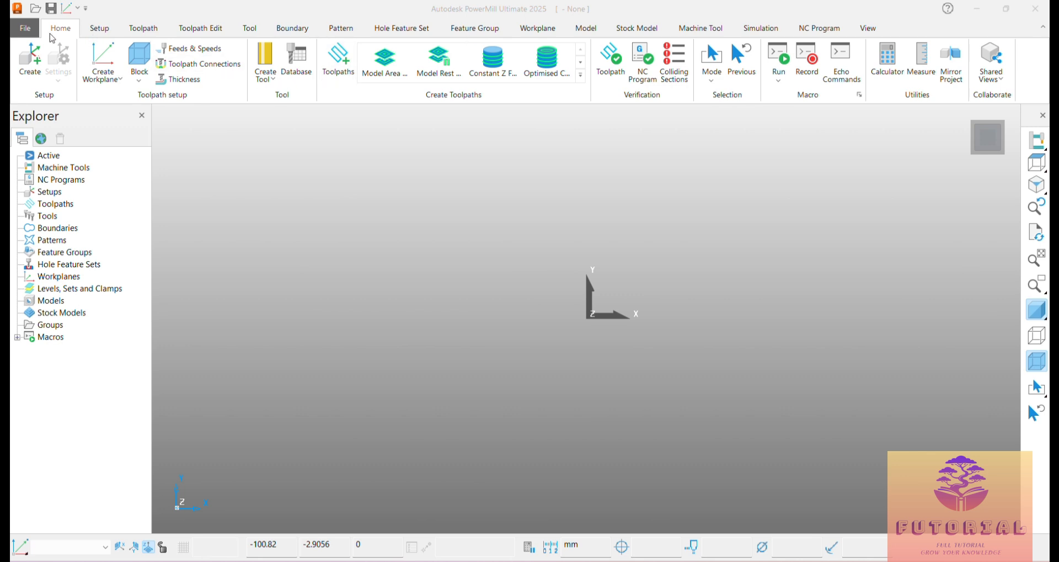
Import the rectangular mould cavity model into the project.
{"action": "left_click", "coordinate": [25, 29]}
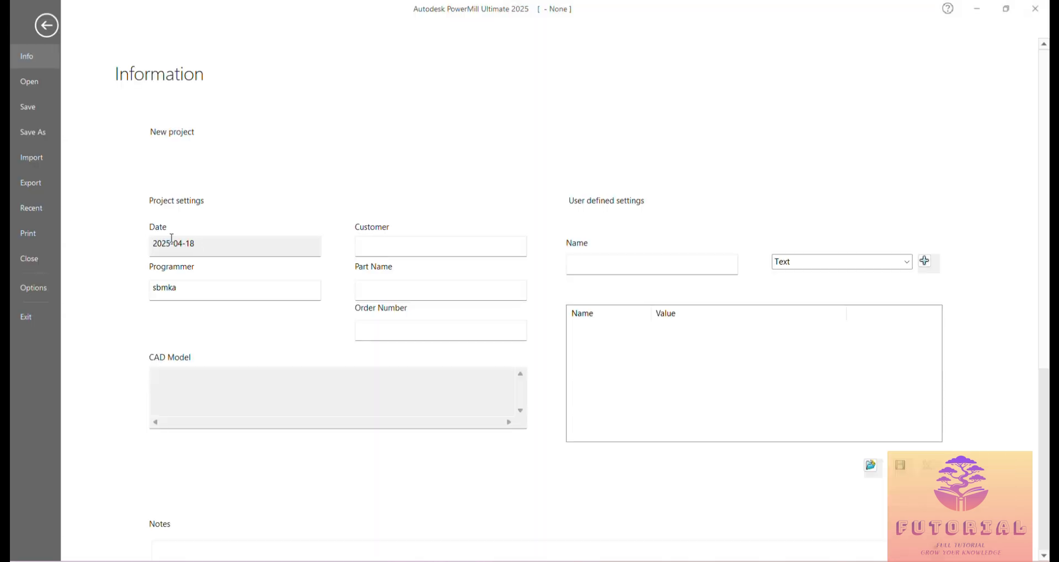
{"action": "left_click", "coordinate": [26, 159]}
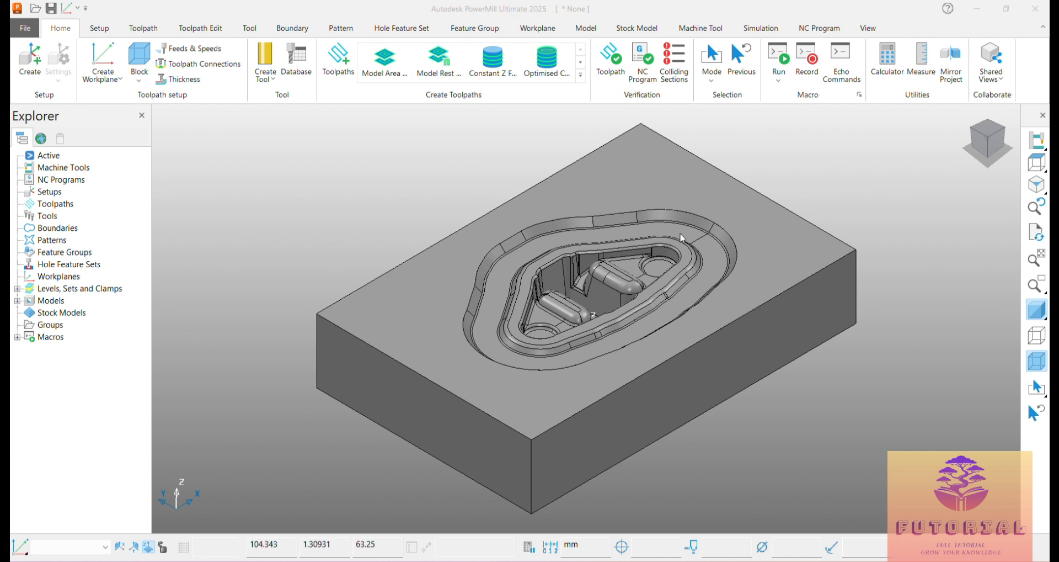
{"action": "scroll", "coordinate": [718, 265], "scroll_direction": "down", "scroll_amount": 3}
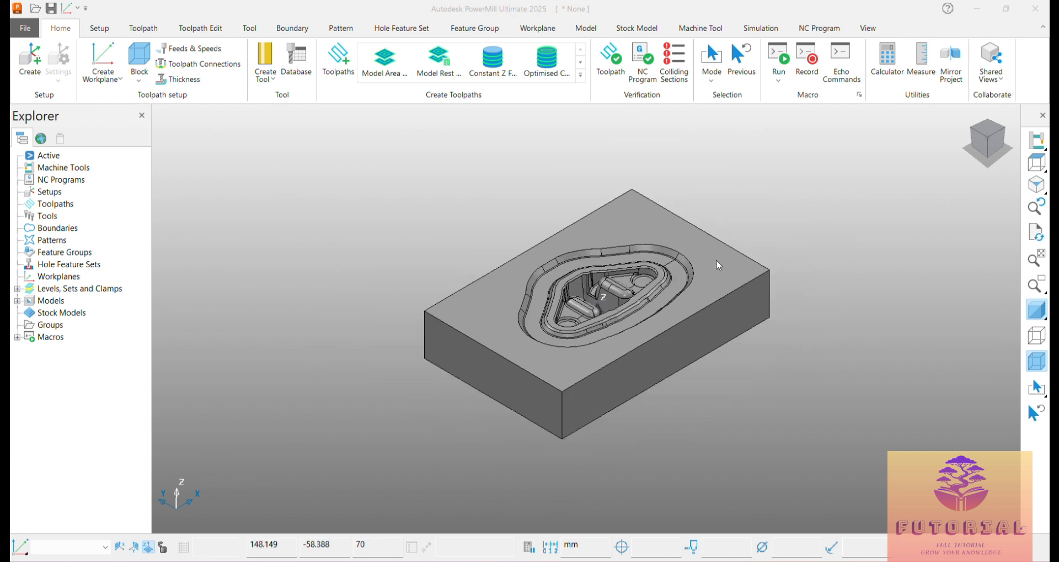
{"action": "scroll", "coordinate": [754, 202], "scroll_direction": "up", "scroll_amount": 3}
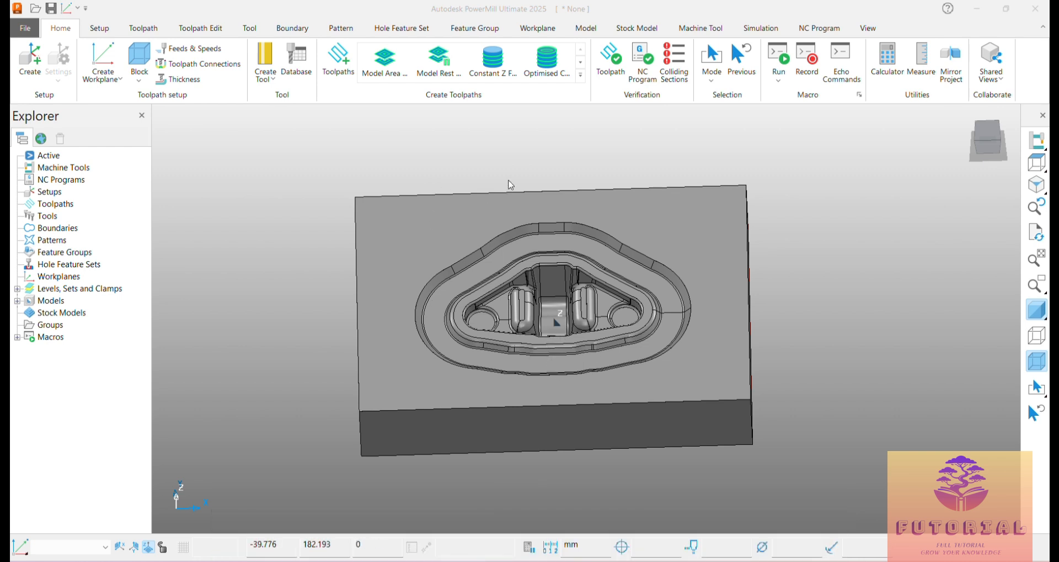
Calculate a box-type block from the model with 0.0 expansion and accept it.
{"action": "left_click", "coordinate": [138, 52]}
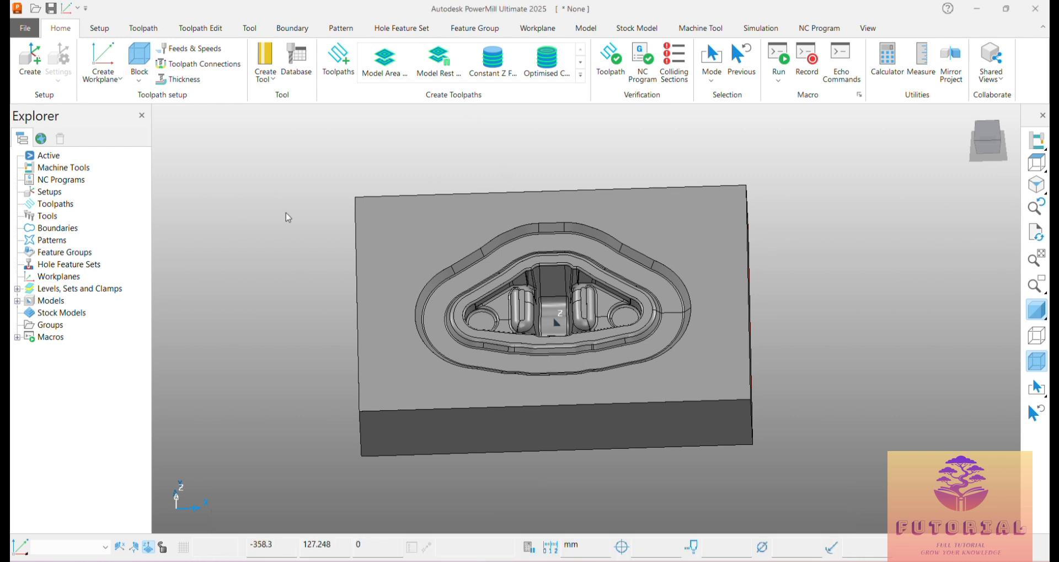
{"action": "left_click", "coordinate": [306, 436]}
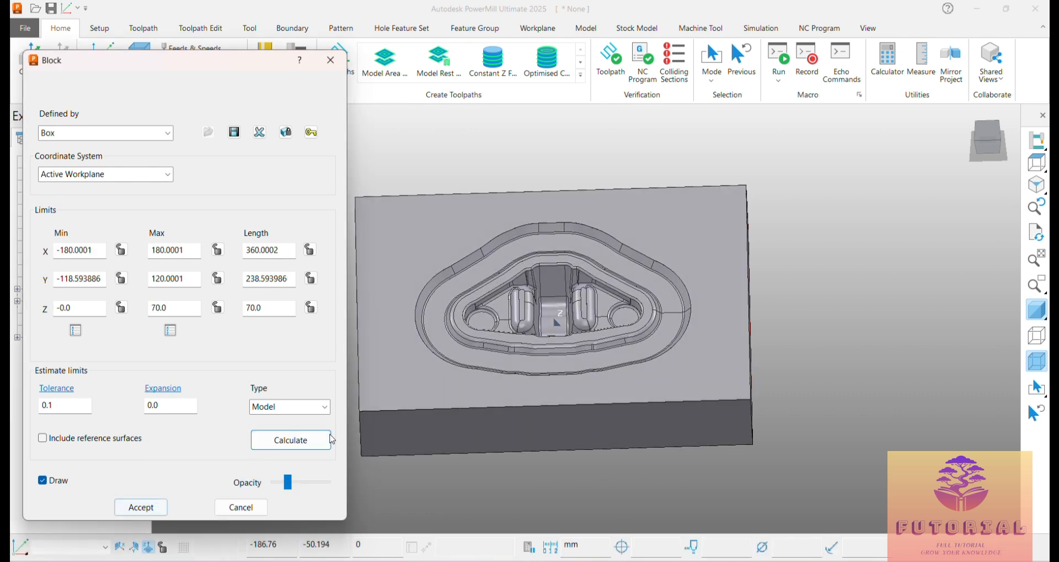
{"action": "left_click", "coordinate": [156, 513]}
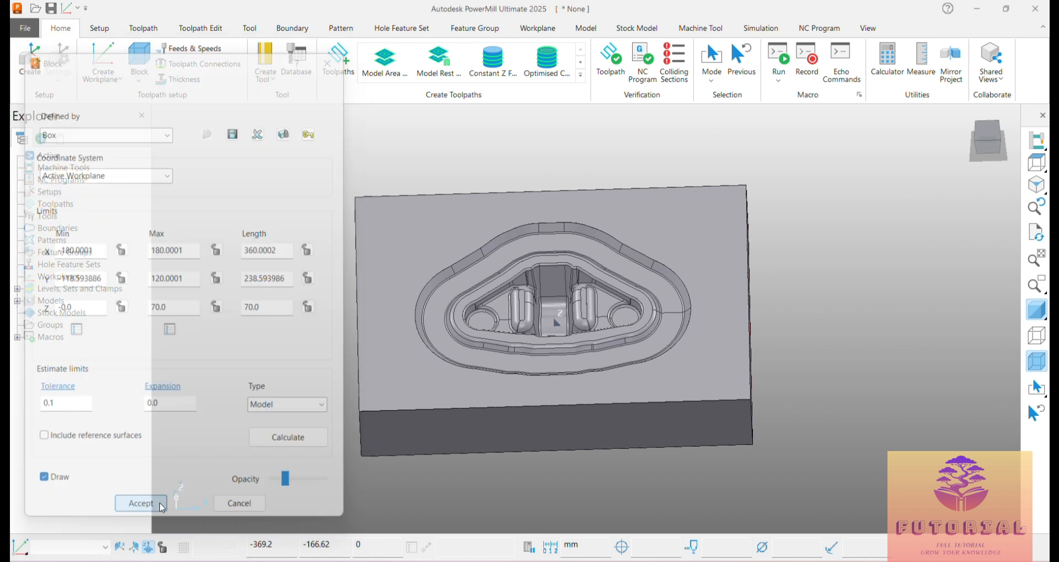
Create a workplane positioned using the block, at the centre of its top face.
{"action": "right_click", "coordinate": [55, 278]}
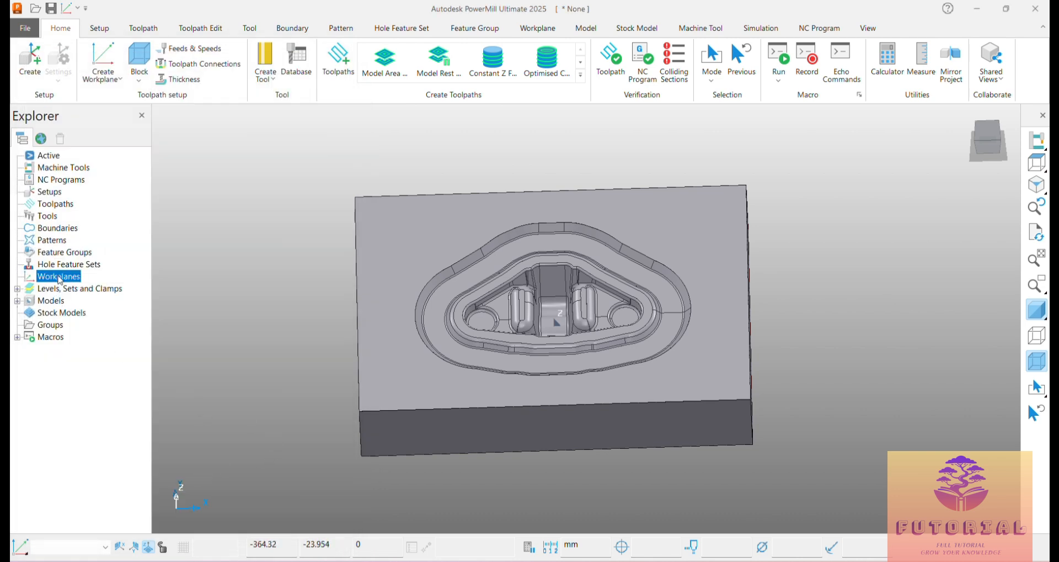
{"action": "mouse_move", "coordinate": [209, 346]}
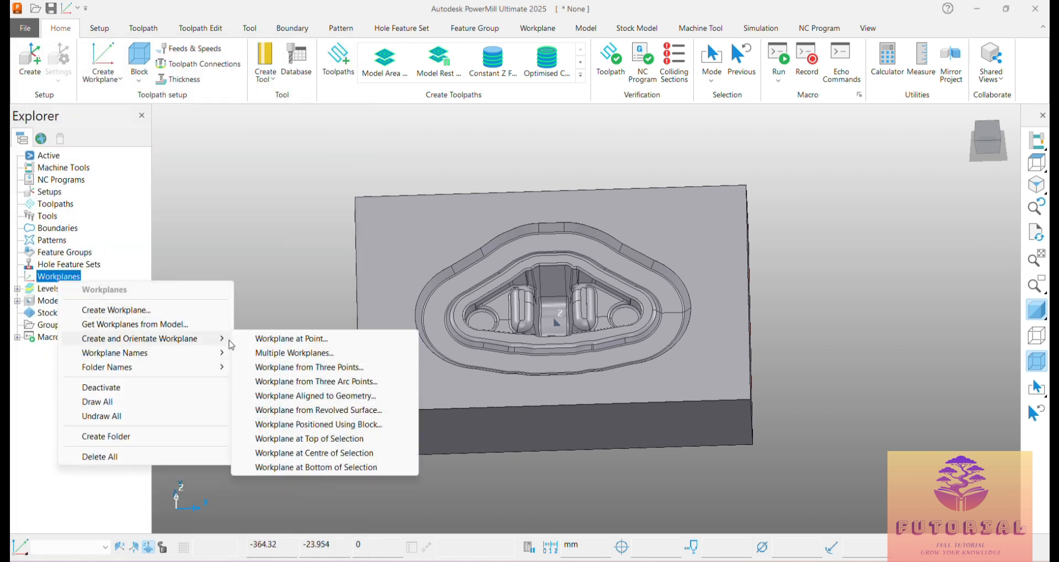
{"action": "left_click", "coordinate": [351, 424]}
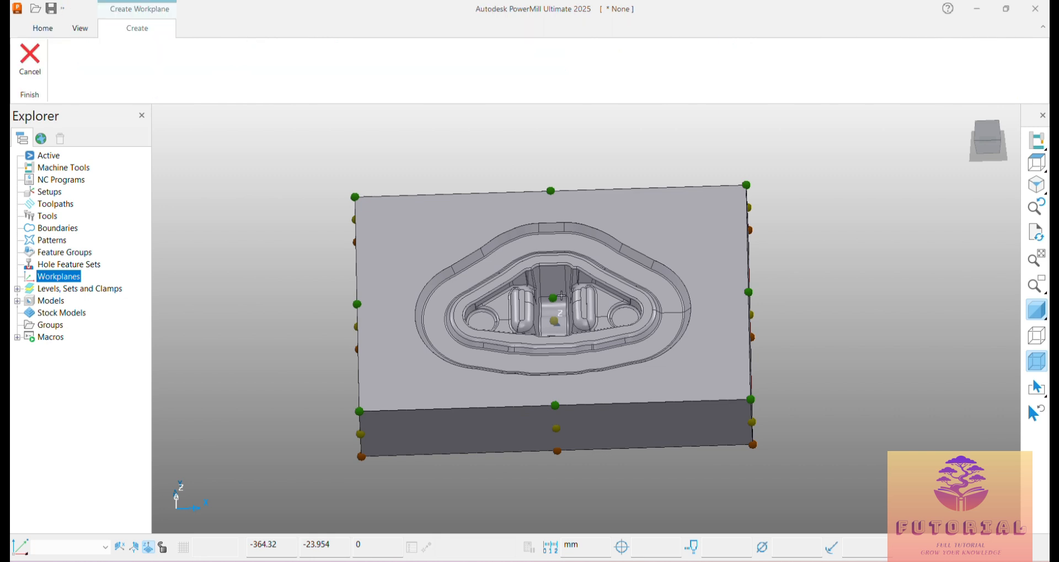
{"action": "middle_click_drag", "start_coordinate": [624, 356], "coordinate": [618, 312]}
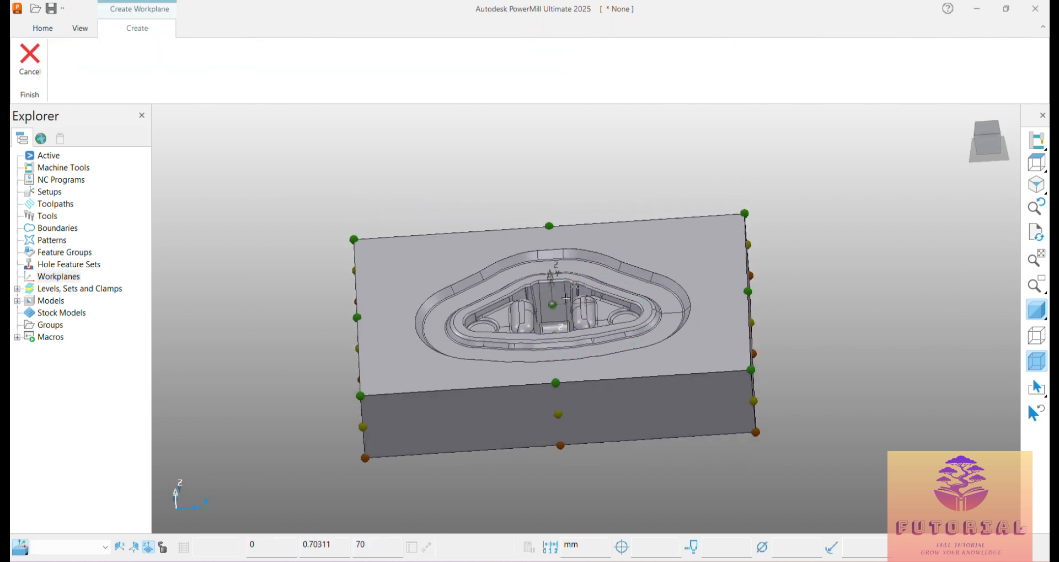
{"action": "left_click", "coordinate": [552, 303]}
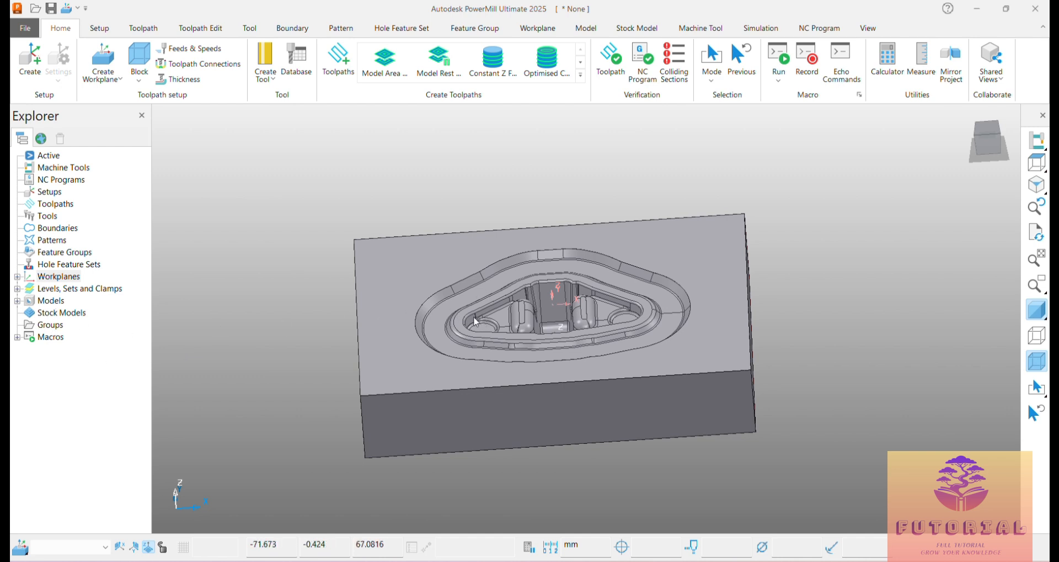
Turn off the drawing of the transform in the graphics view.
{"action": "mouse_move", "coordinate": [825, 320]}
{"action": "middle_mouse_down"}
{"action": "mouse_move", "coordinate": [824, 344]}
{"action": "mouse_move", "coordinate": [824, 321]}
{"action": "middle_mouse_up"}
{"action": "right_click", "coordinate": [205, 276]}
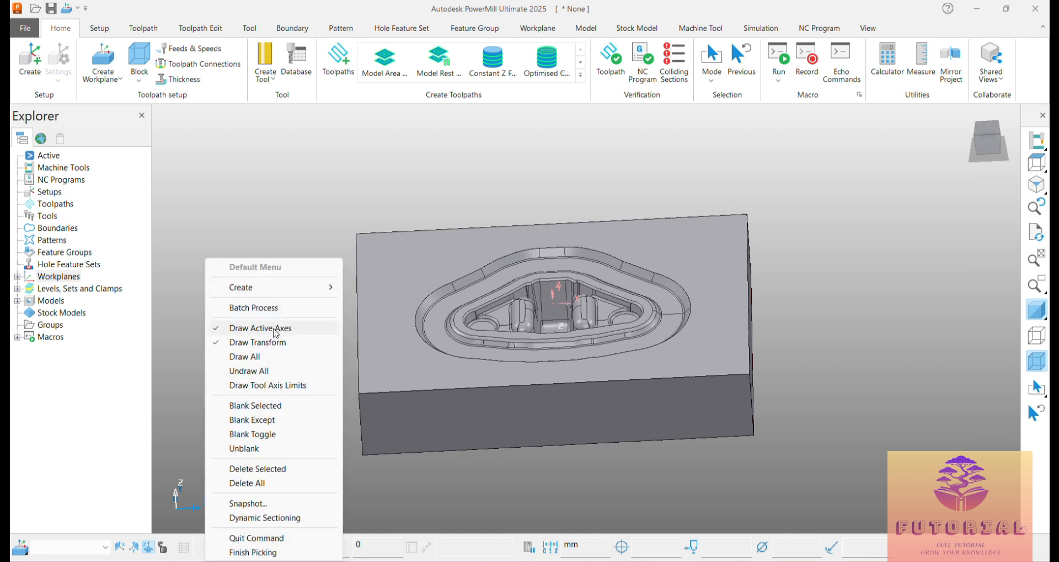
{"action": "left_click", "coordinate": [259, 342]}
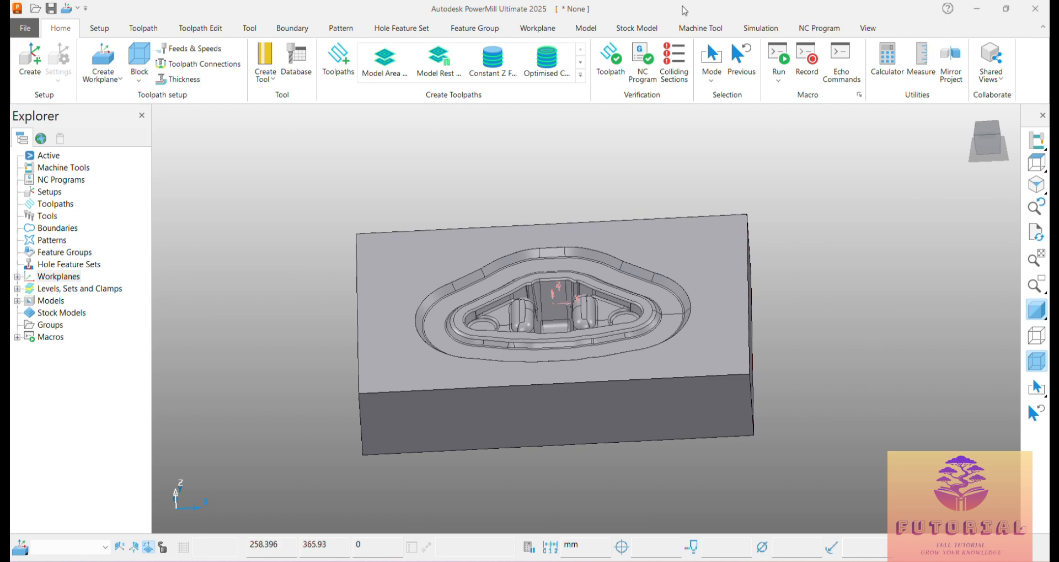
Set the block's X limits to a minimum of -220 and a maximum of -160.
{"action": "left_click", "coordinate": [137, 54]}
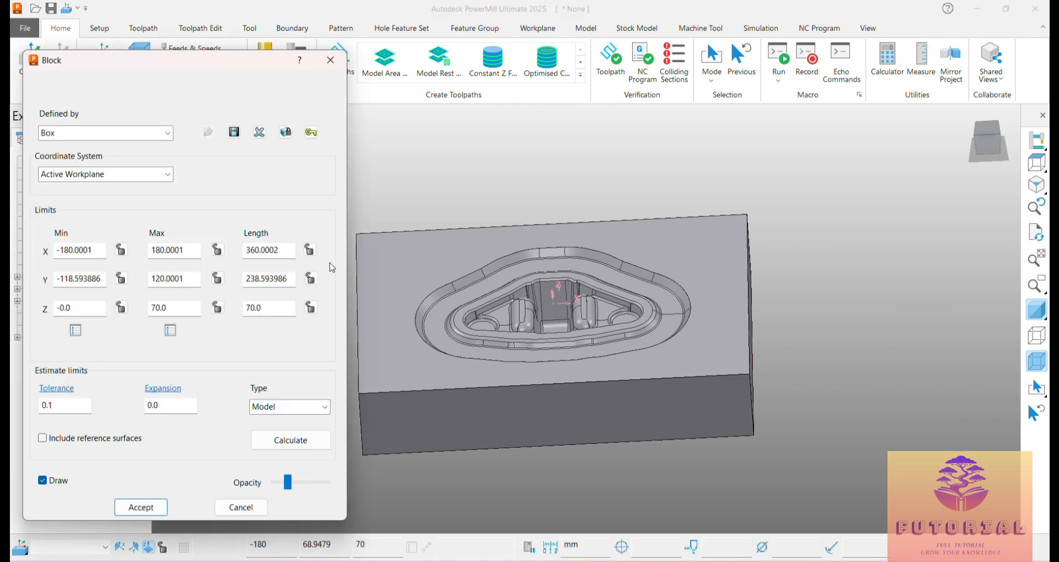
{"action": "left_click_drag", "start_coordinate": [265, 67], "coordinate": [960, 67]}
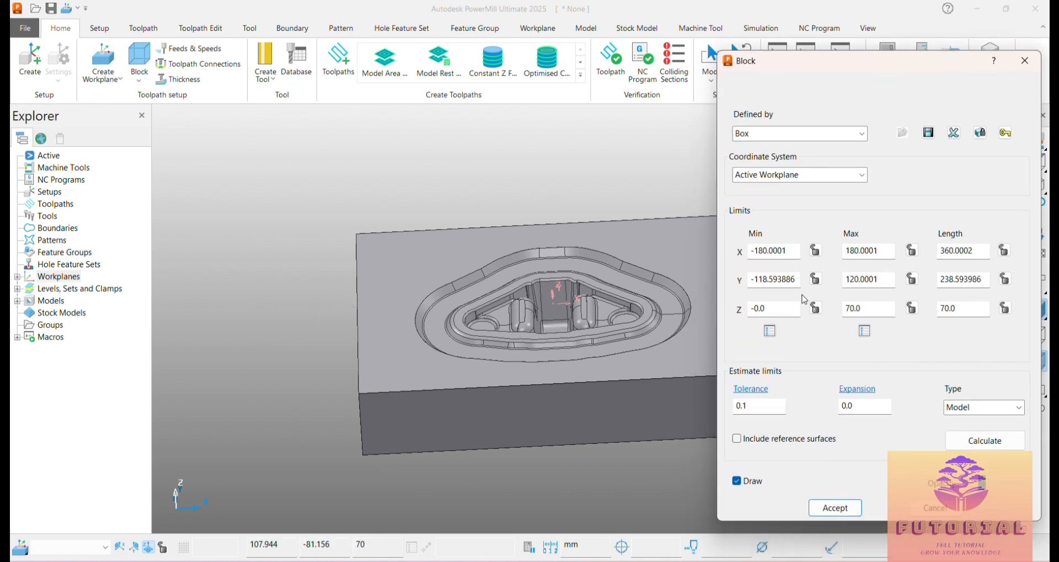
{"action": "double_click", "coordinate": [795, 255]}
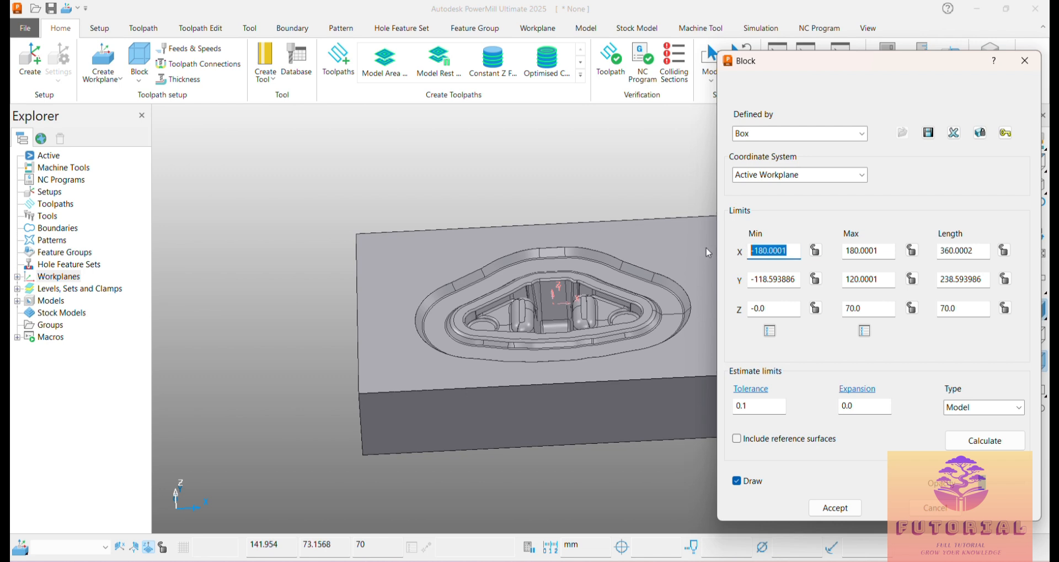
{"action": "type", "text": "-220"}
{"action": "key", "text": "Return"}
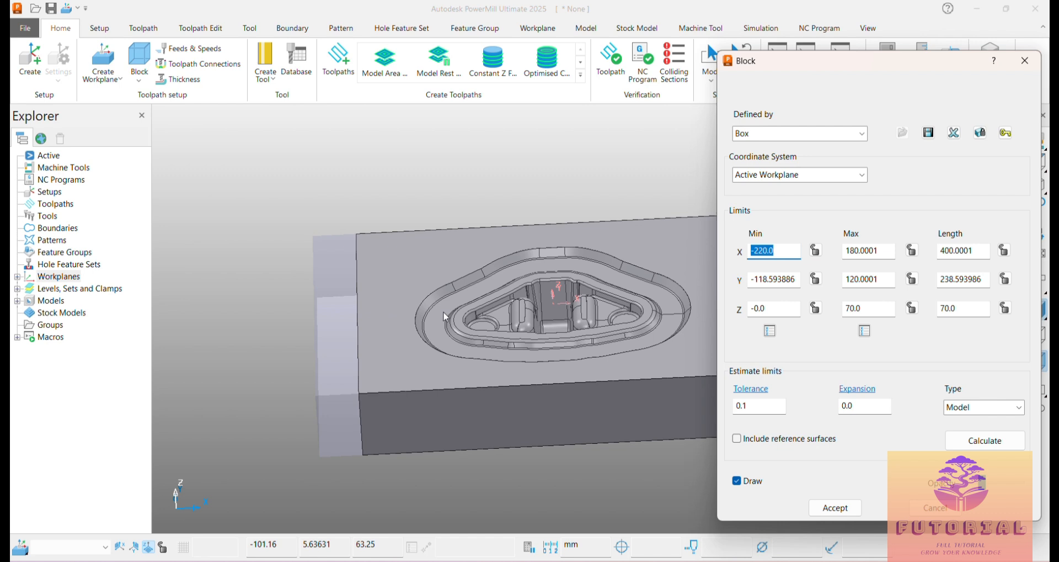
{"action": "left_click", "coordinate": [888, 252]}
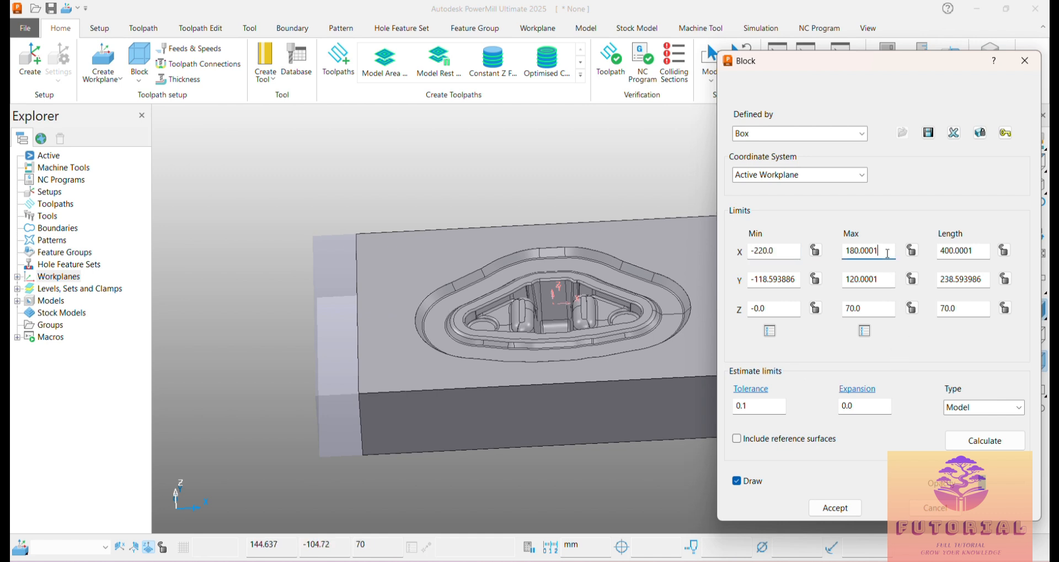
{"action": "double_click", "coordinate": [888, 252]}
{"action": "type", "text": "-160"}
{"action": "key", "text": "Return"}
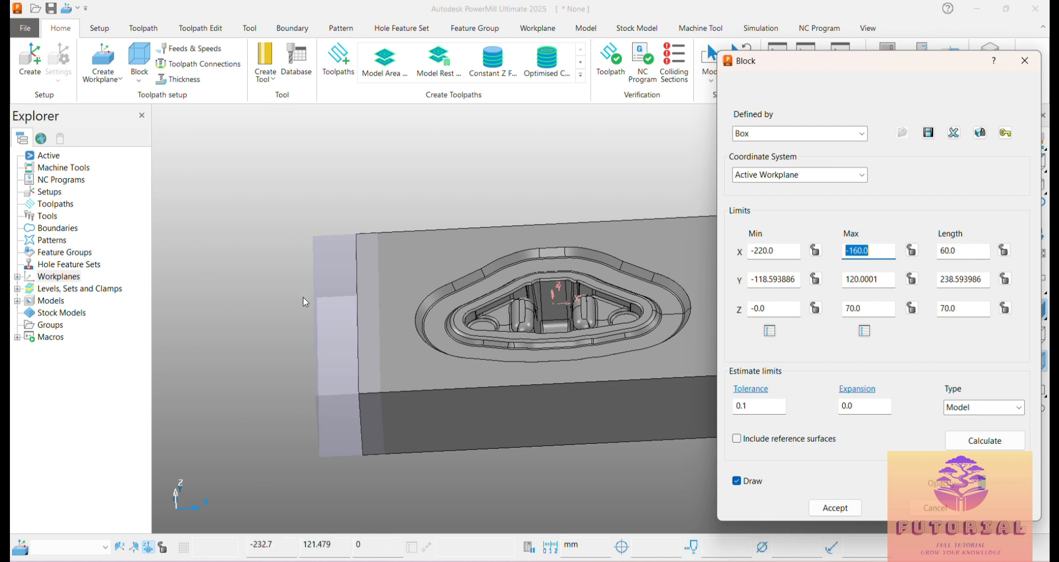
Set the block's Y limits from -20 to 20 and accept the reduced block.
{"action": "left_click", "coordinate": [798, 280]}
{"action": "type", "text": "20"}
{"action": "key", "text": "Tab"}
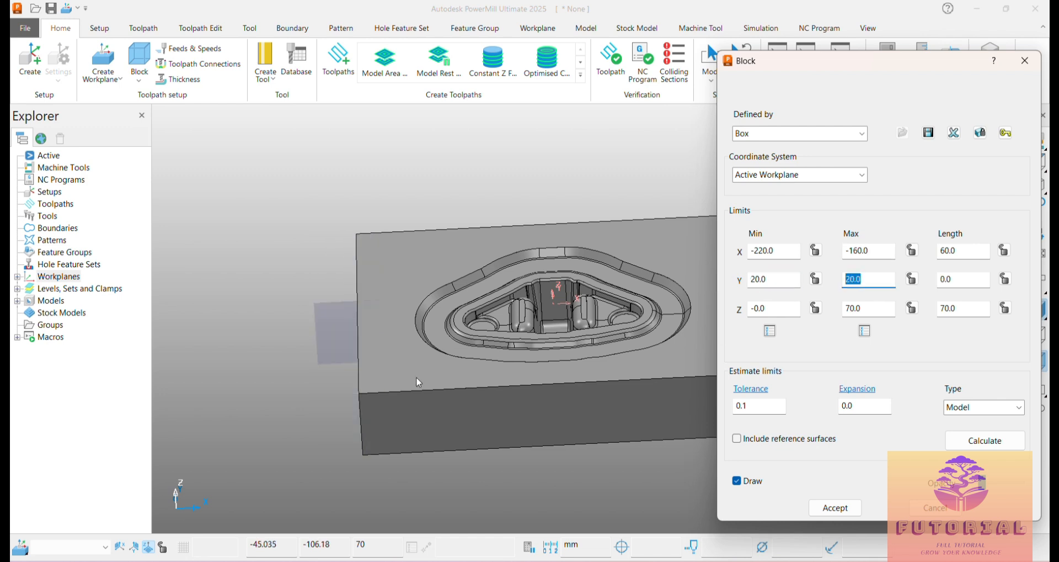
{"action": "mouse_move", "coordinate": [329, 364]}
{"action": "middle_mouse_down"}
{"action": "mouse_move", "coordinate": [344, 386]}
{"action": "mouse_move", "coordinate": [343, 359]}
{"action": "middle_mouse_up"}
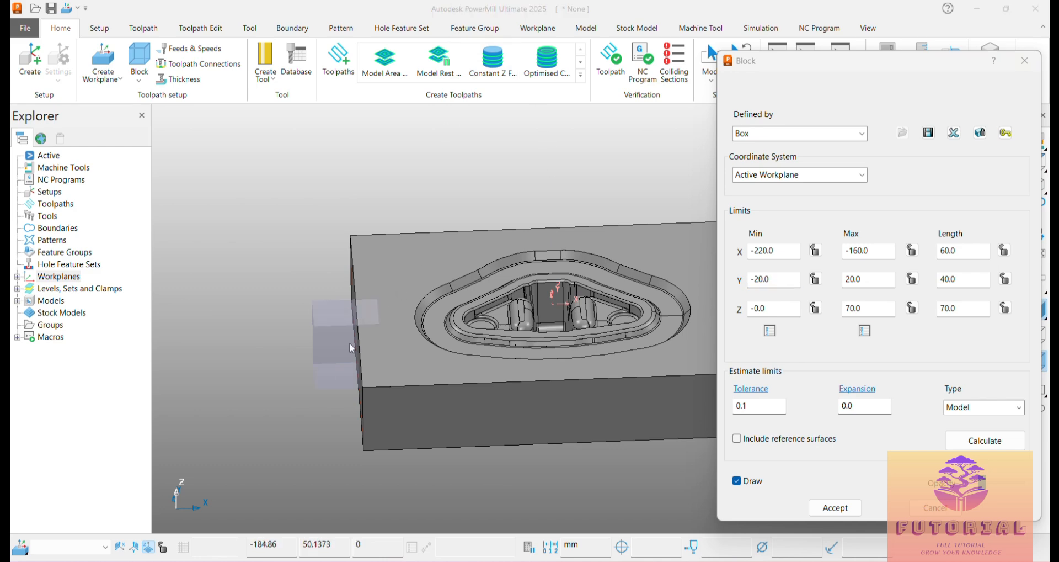
{"action": "mouse_move", "coordinate": [293, 403]}
{"action": "middle_mouse_down"}
{"action": "mouse_move", "coordinate": [284, 424]}
{"action": "mouse_move", "coordinate": [283, 407]}
{"action": "middle_mouse_up"}
{"action": "middle_click_drag", "start_coordinate": [528, 214], "coordinate": [578, 268]}
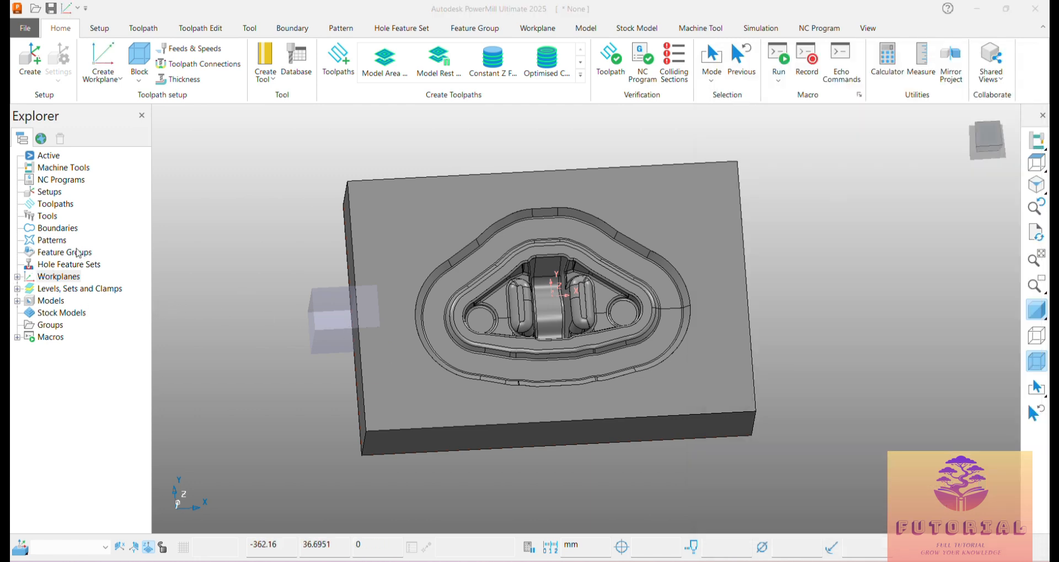
Create a block boundary from the small box at the model's negative-X edge.
{"action": "right_click", "coordinate": [57, 229]}
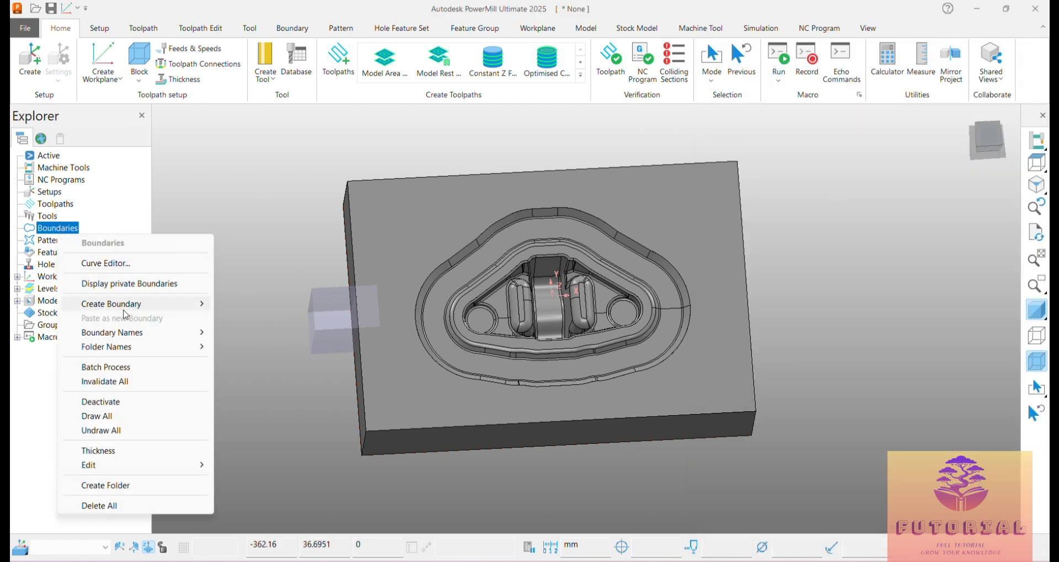
{"action": "mouse_move", "coordinate": [127, 311]}
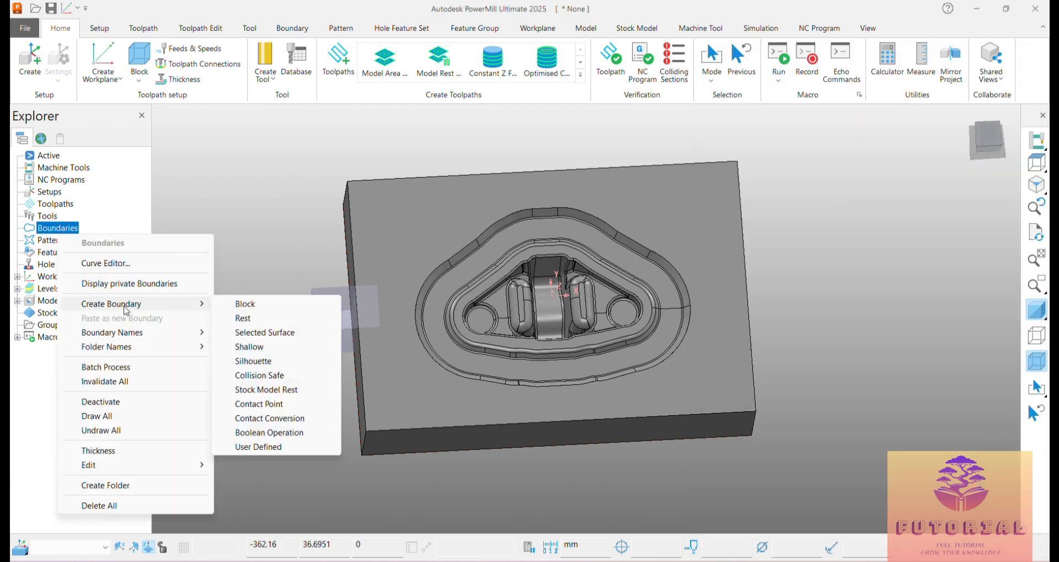
{"action": "left_click", "coordinate": [240, 305]}
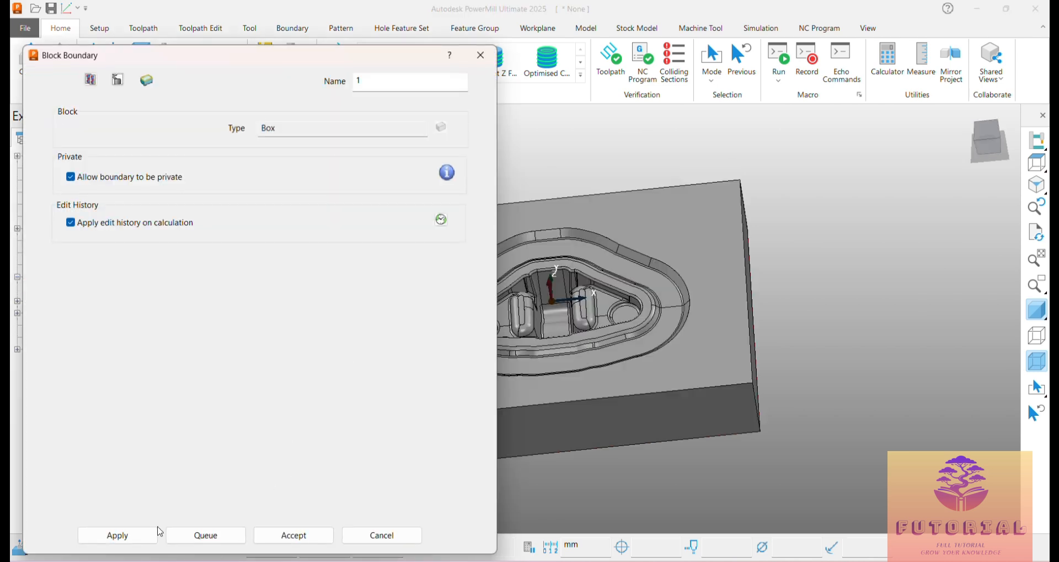
{"action": "left_click", "coordinate": [284, 535]}
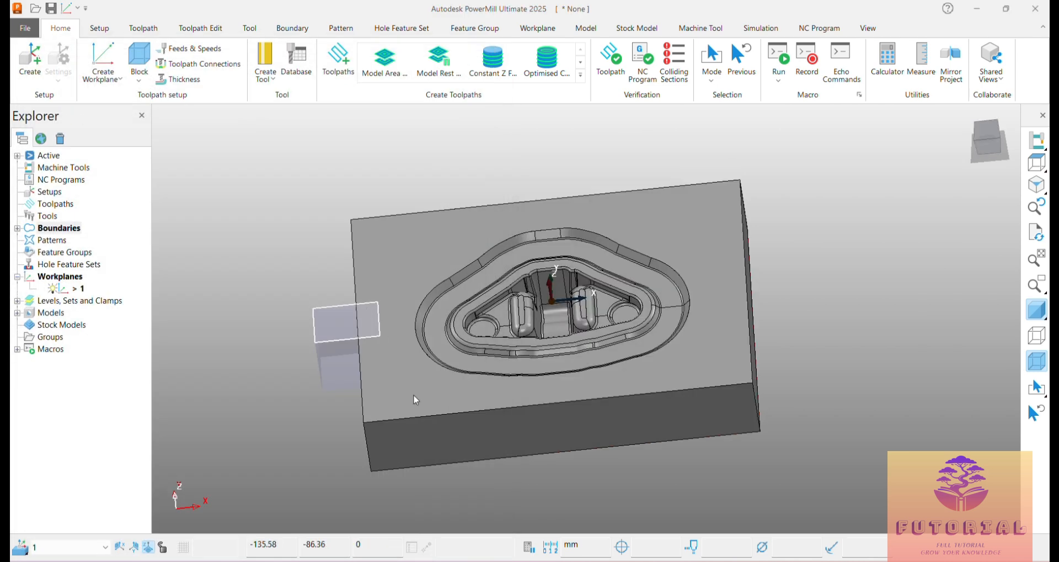
{"action": "mouse_move", "coordinate": [502, 459]}
{"action": "middle_mouse_down"}
{"action": "mouse_move", "coordinate": [501, 391]}
{"action": "mouse_move", "coordinate": [488, 449]}
{"action": "middle_mouse_up"}
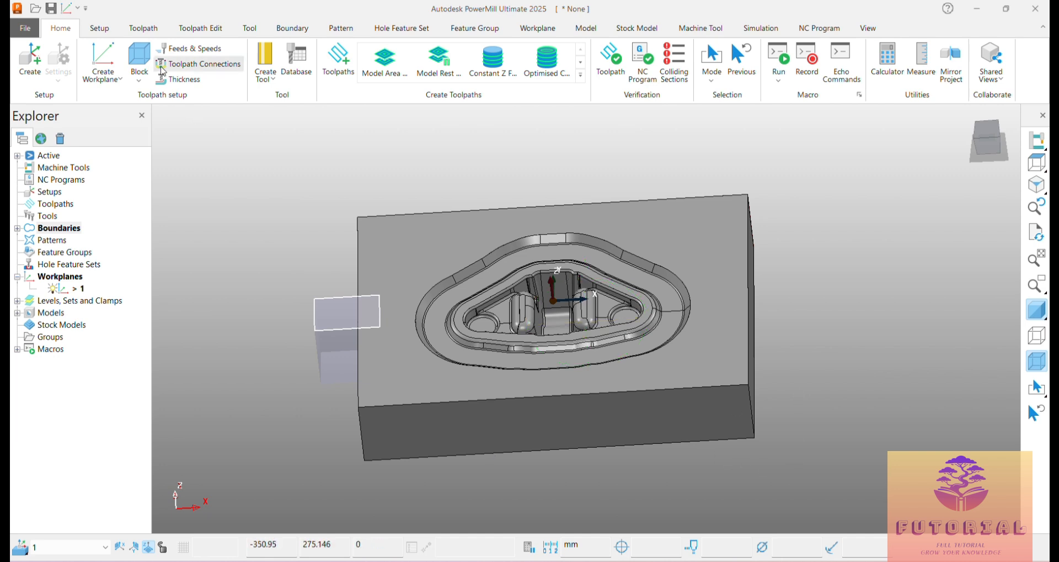
Move the block to the model's positive-X edge with X limits from 160 to 220 and accept it.
{"action": "left_click", "coordinate": [139, 59]}
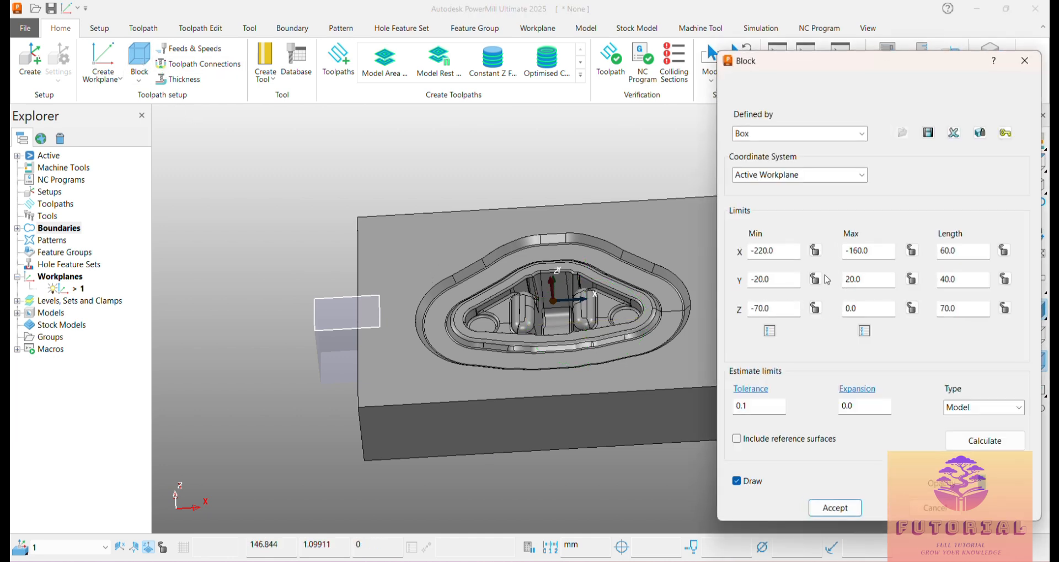
{"action": "double_click", "coordinate": [787, 252]}
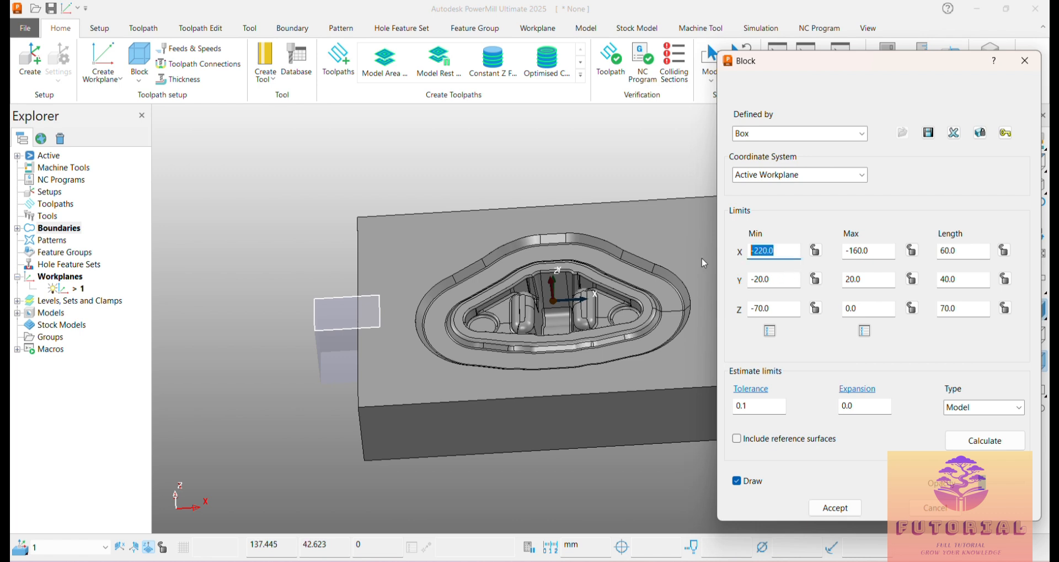
{"action": "left_click_drag", "start_coordinate": [796, 253], "coordinate": [748, 256]}
{"action": "type", "text": "160"}
{"action": "key", "text": "Return"}
{"action": "key", "text": "Tab"}
{"action": "type", "text": "1"}
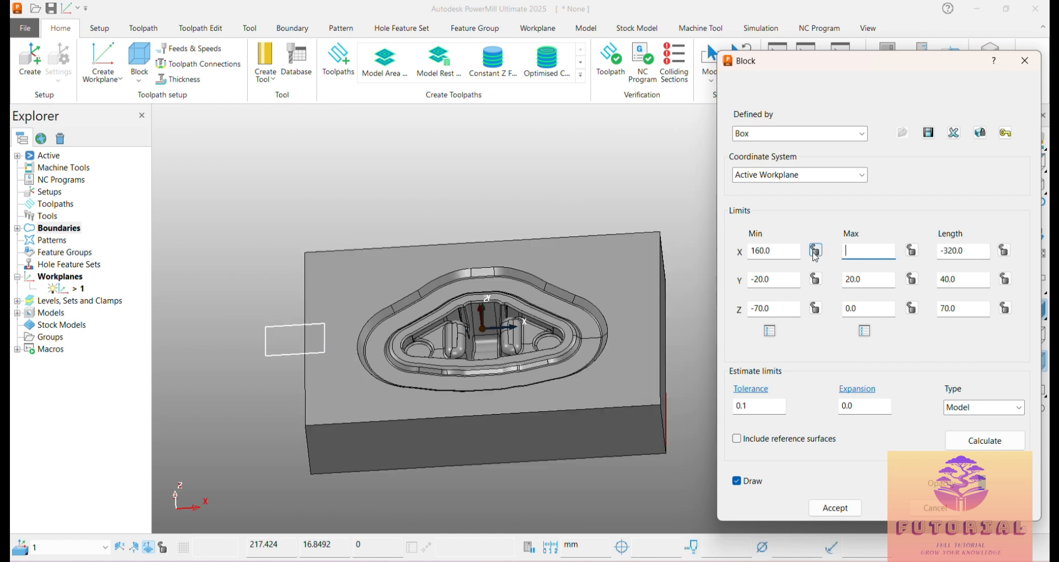
{"action": "type", "text": "20"}
{"action": "key", "text": "Return"}
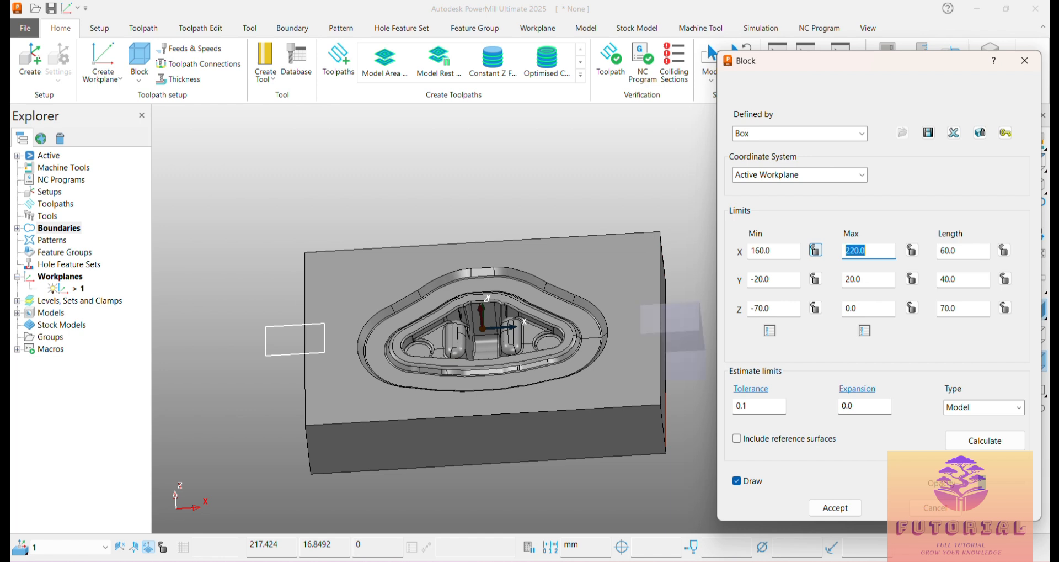
{"action": "scroll", "coordinate": [699, 312], "scroll_direction": "up", "scroll_amount": 3}
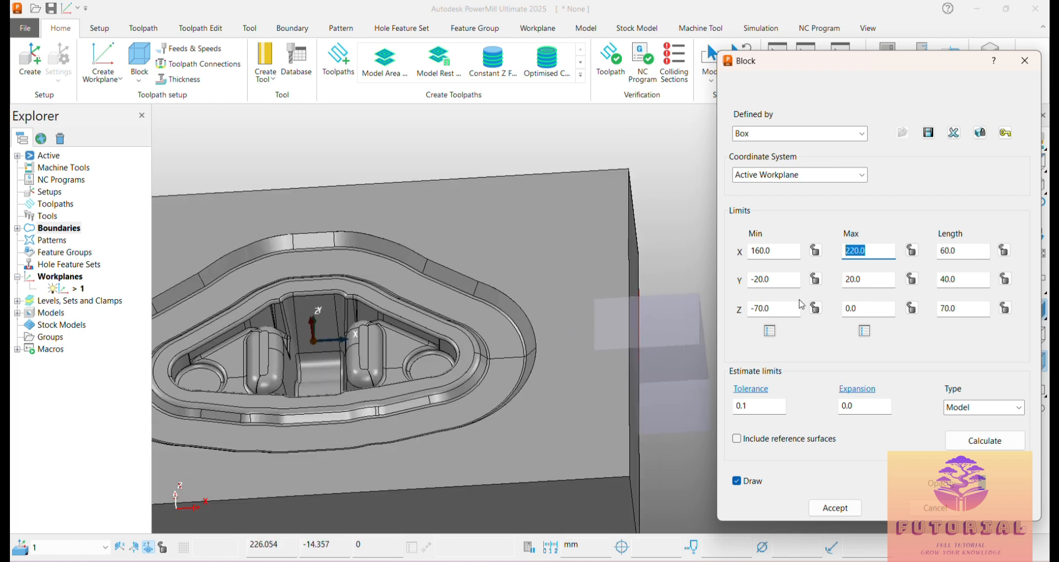
{"action": "left_click", "coordinate": [834, 508]}
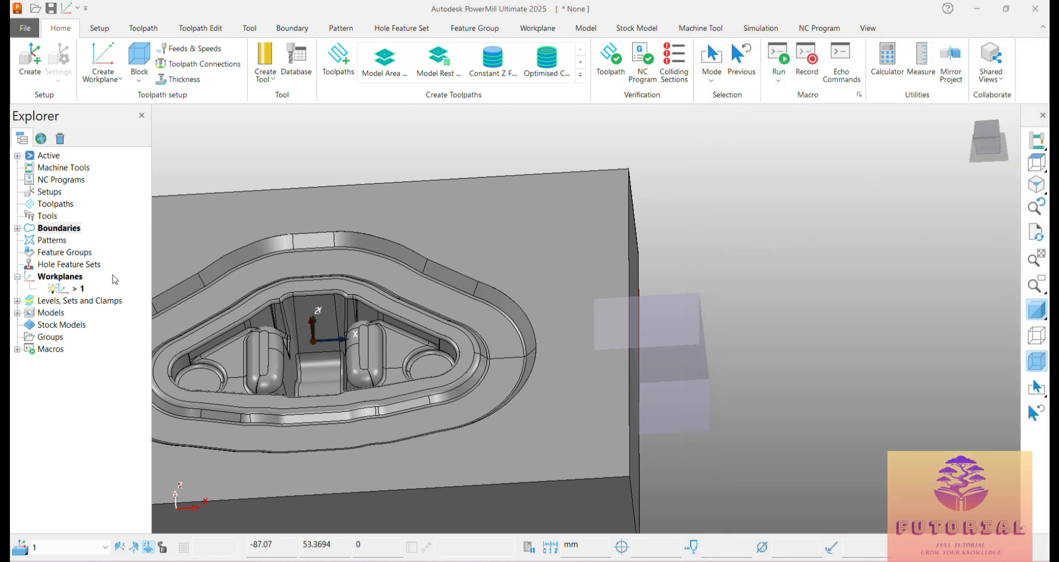
Create a block boundary from the small box at the model's positive-X edge.
{"action": "right_click", "coordinate": [45, 229]}
{"action": "mouse_move", "coordinate": [128, 299]}
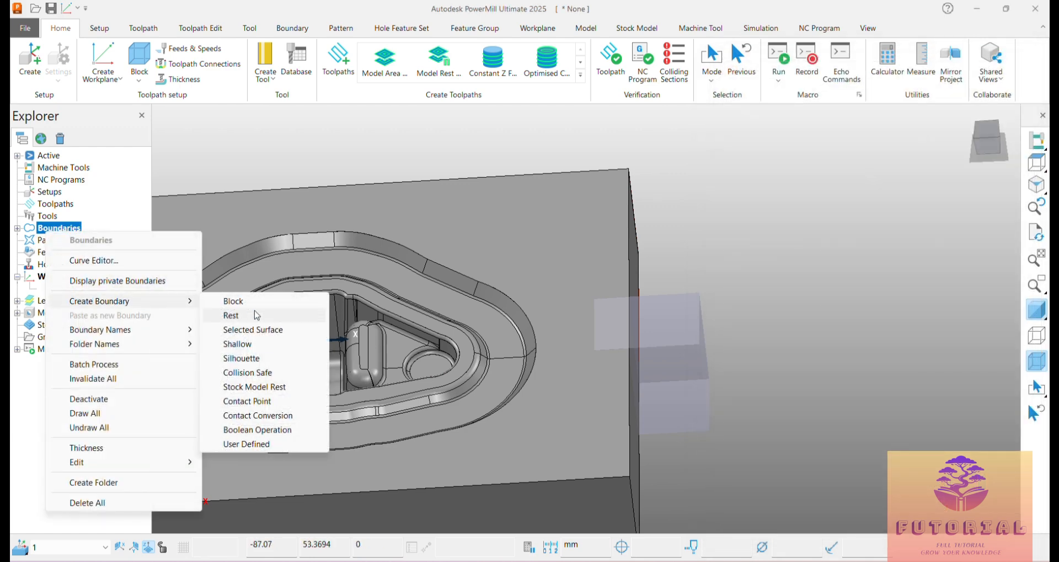
{"action": "left_click", "coordinate": [267, 302]}
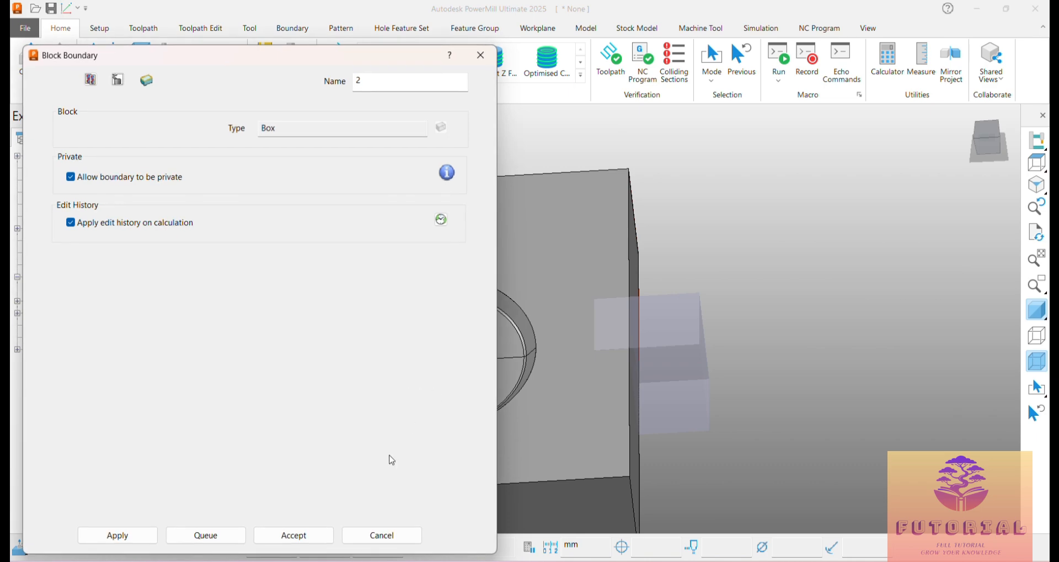
{"action": "left_click", "coordinate": [142, 535]}
{"action": "left_click", "coordinate": [293, 535]}
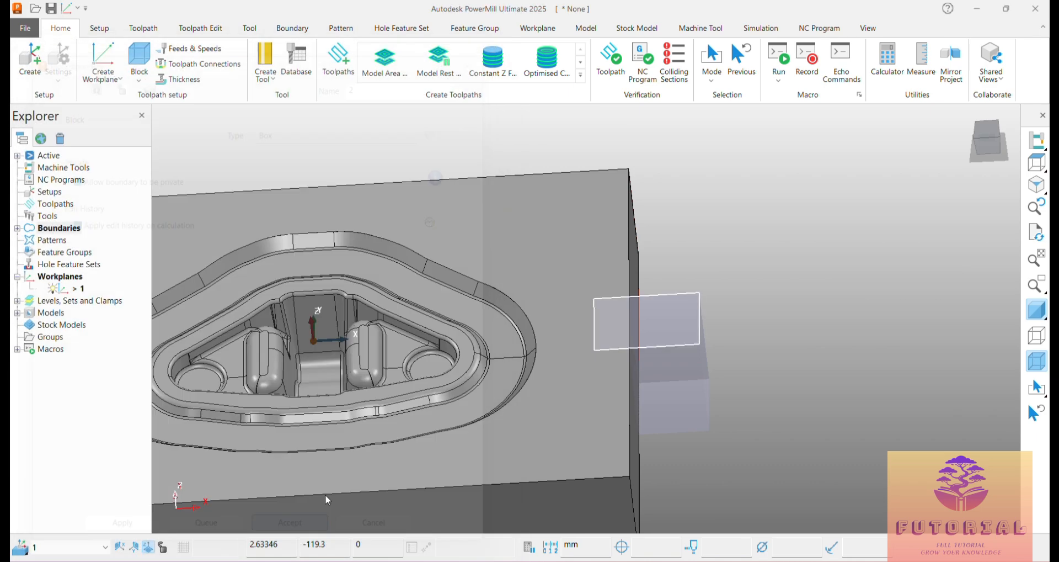
{"action": "scroll", "coordinate": [297, 391], "scroll_direction": "down", "scroll_amount": 1}
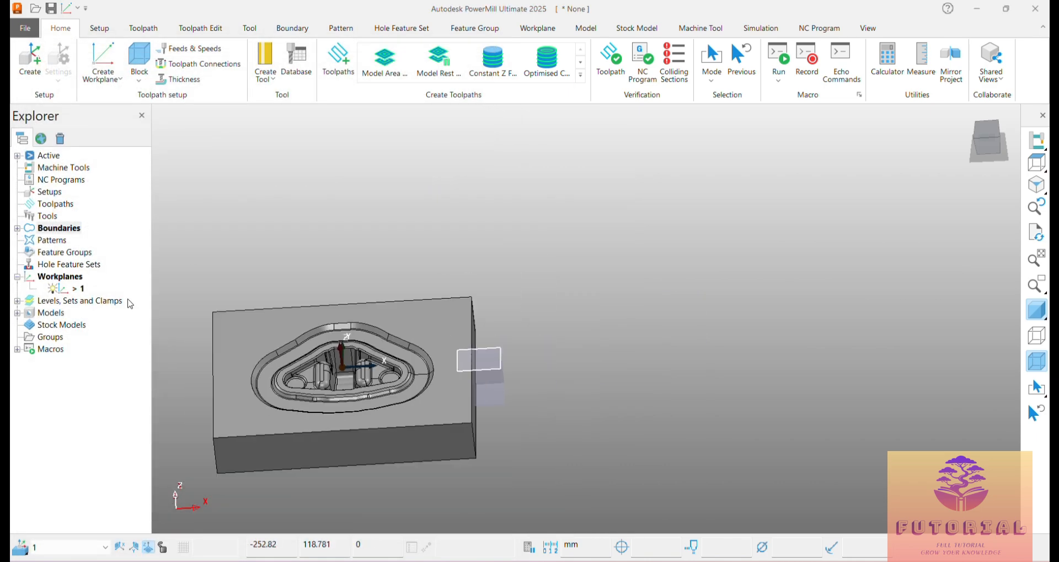
Expand the boundaries list, then recalculate the box block from the full model and accept it.
{"action": "left_click", "coordinate": [15, 227]}
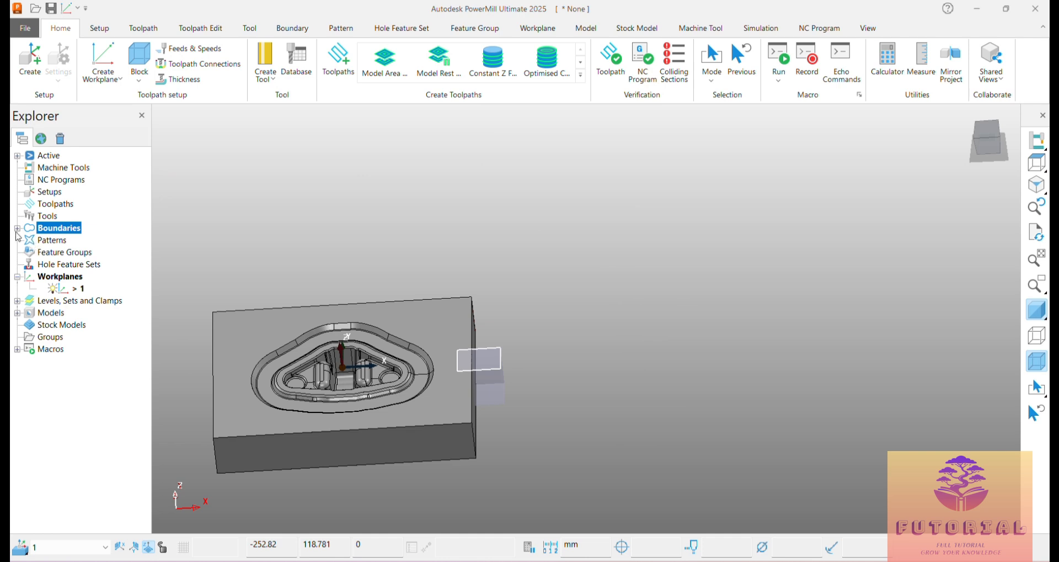
{"action": "left_click", "coordinate": [17, 228]}
{"action": "left_click", "coordinate": [73, 242]}
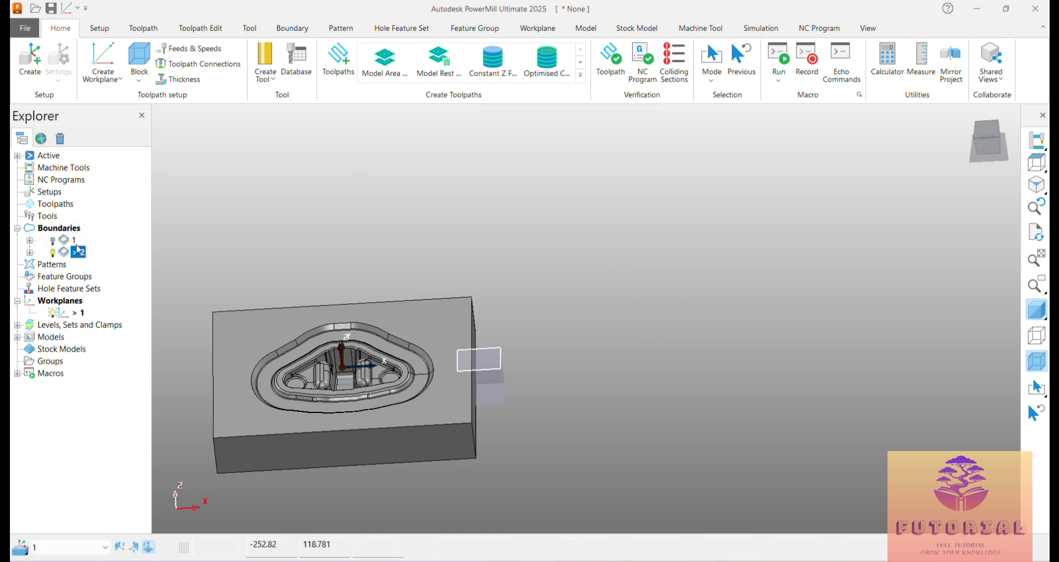
{"action": "right_click", "coordinate": [76, 241]}
{"action": "left_click", "coordinate": [139, 59]}
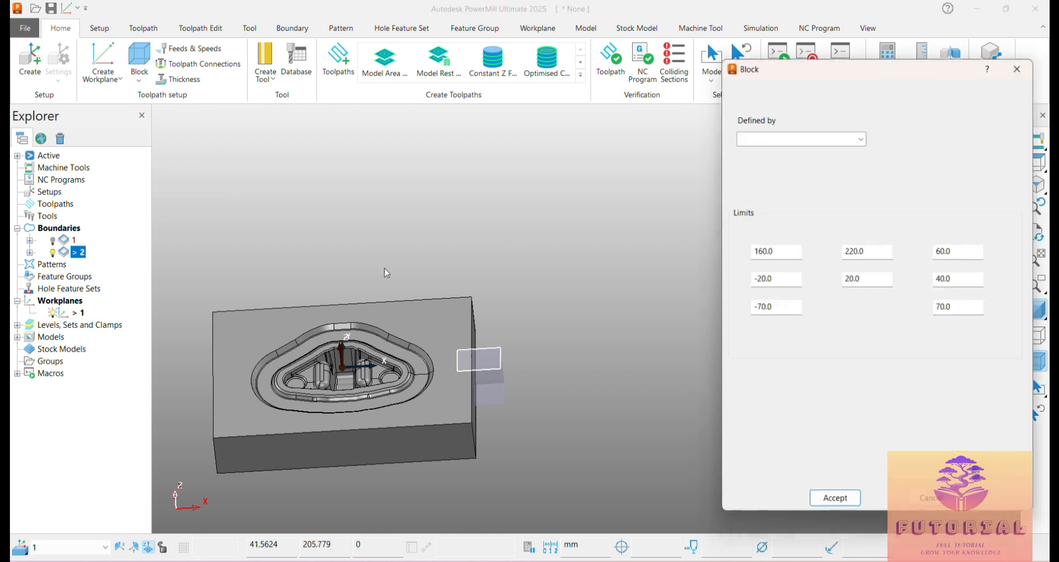
{"action": "left_click", "coordinate": [986, 441]}
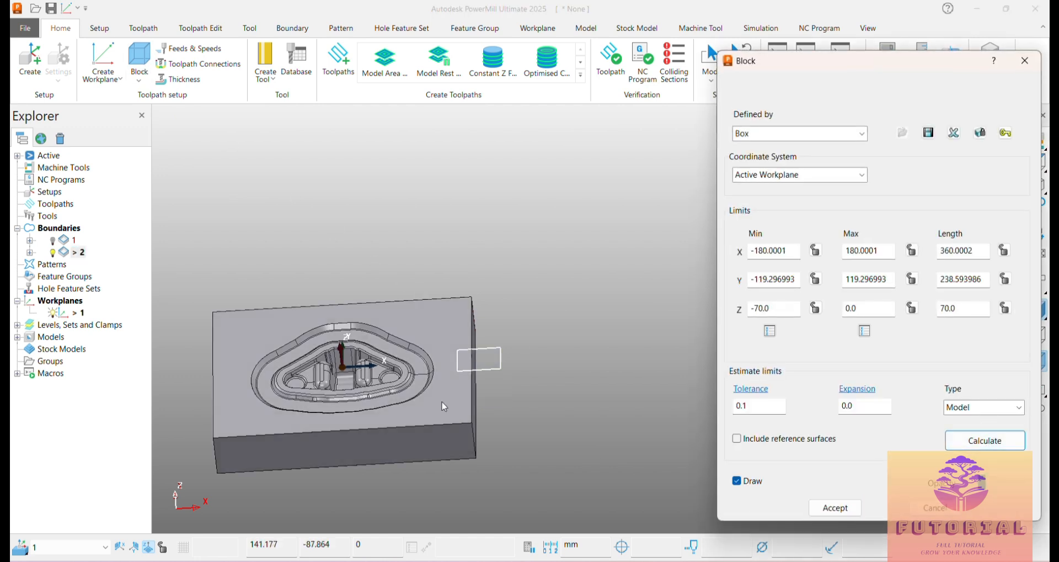
{"action": "middle_click_drag", "start_coordinate": [381, 423], "coordinate": [416, 380]}
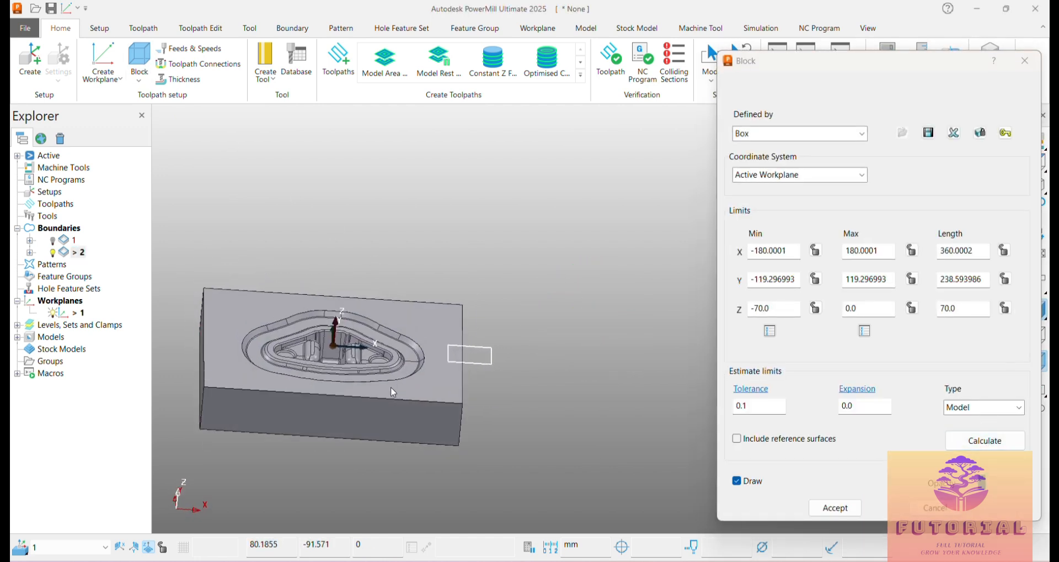
{"action": "left_click", "coordinate": [836, 508]}
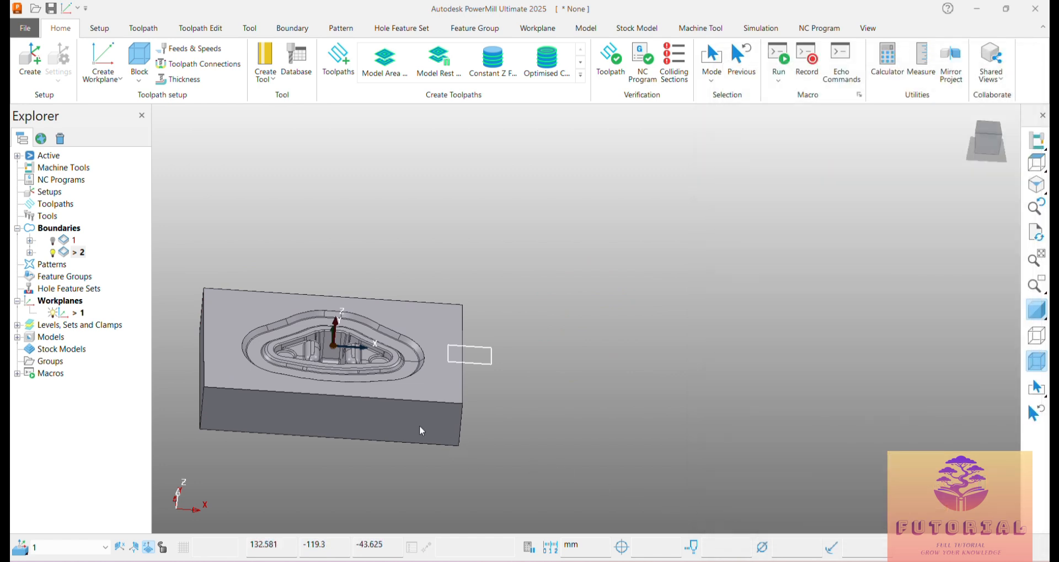
Activate boundary 1 at the negative-X edge and create a best-fit upper plane from it.
{"action": "left_click", "coordinate": [80, 254]}
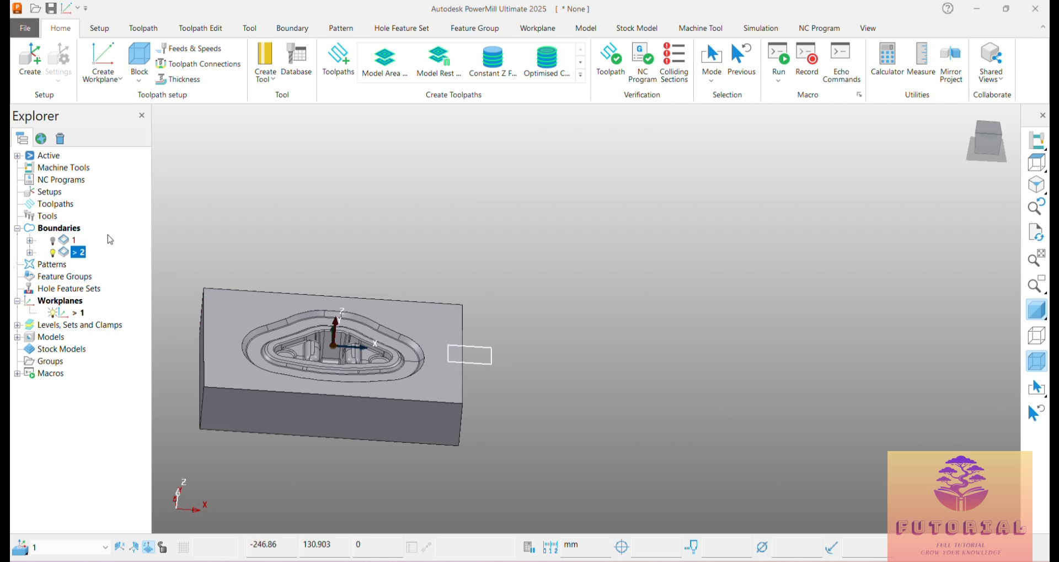
{"action": "double_click", "coordinate": [75, 240]}
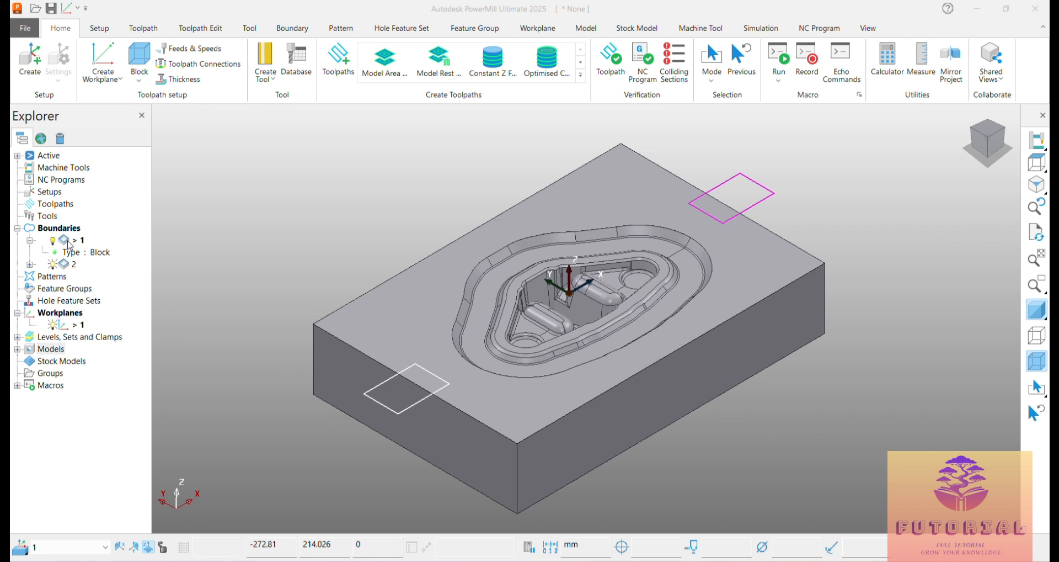
{"action": "right_click", "coordinate": [53, 350]}
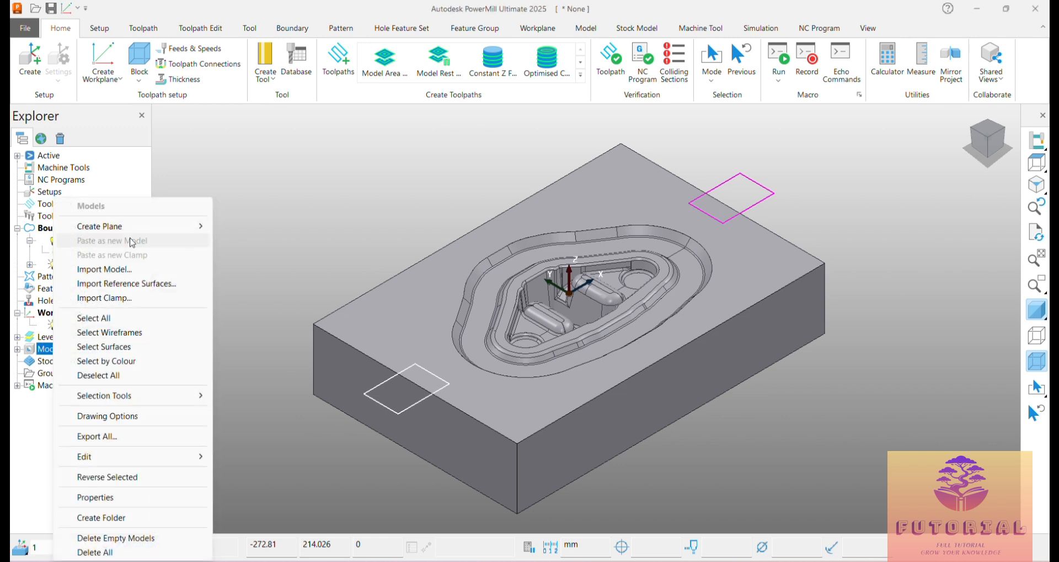
{"action": "mouse_move", "coordinate": [165, 231]}
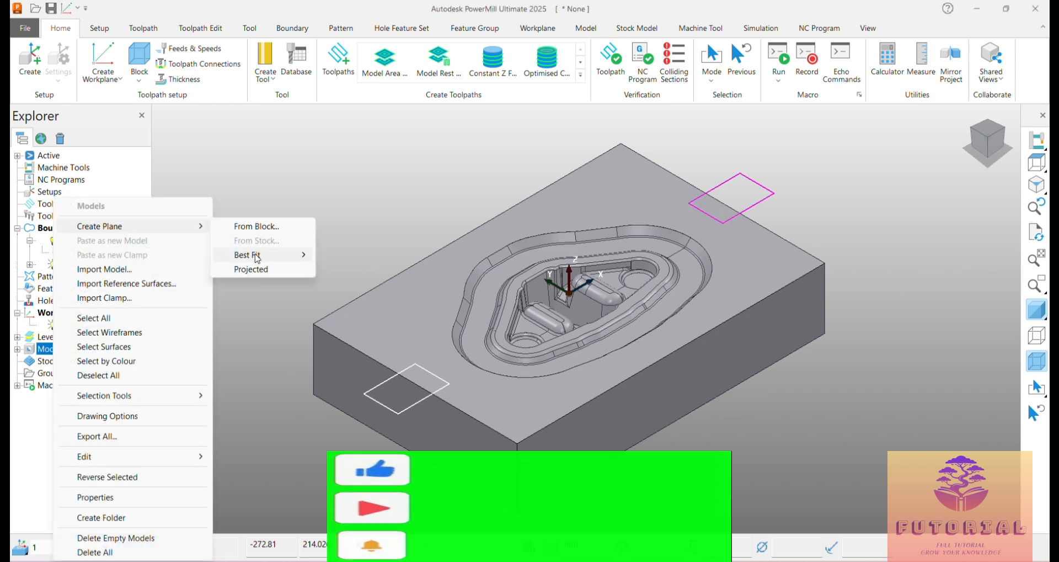
{"action": "mouse_move", "coordinate": [287, 254]}
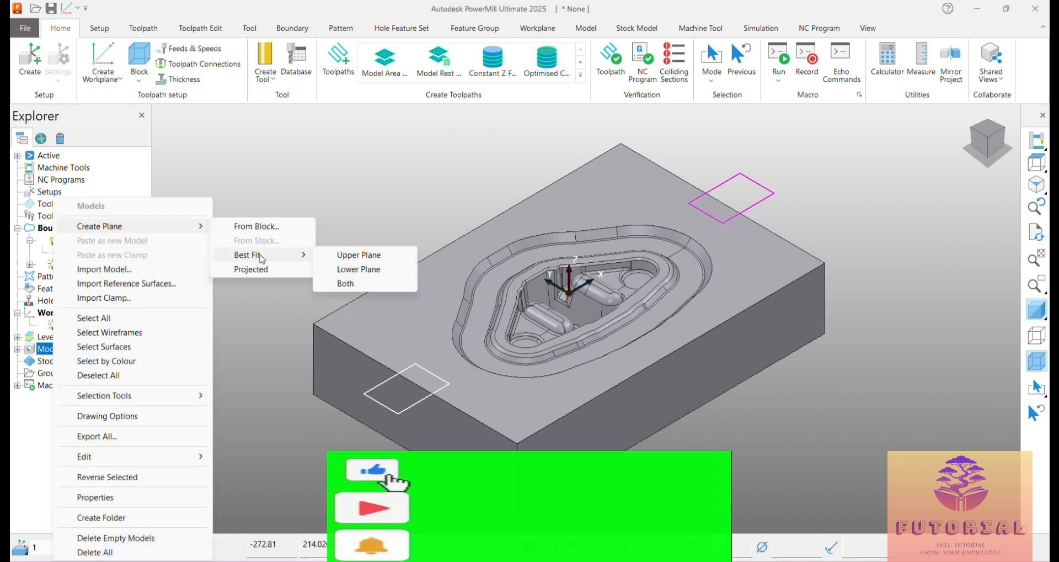
{"action": "left_click", "coordinate": [367, 254]}
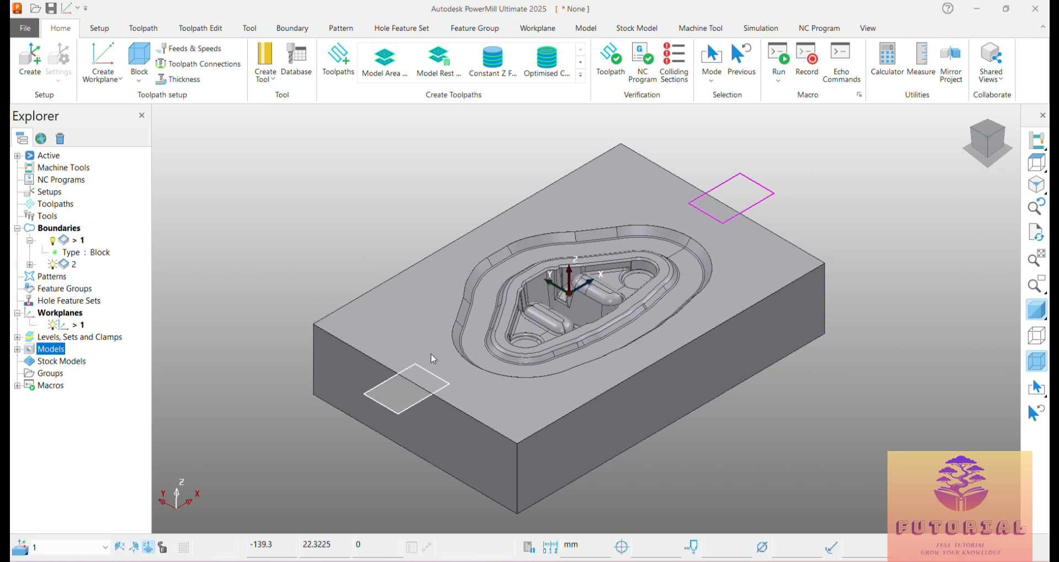
{"action": "middle_click_drag", "start_coordinate": [602, 481], "coordinate": [553, 515]}
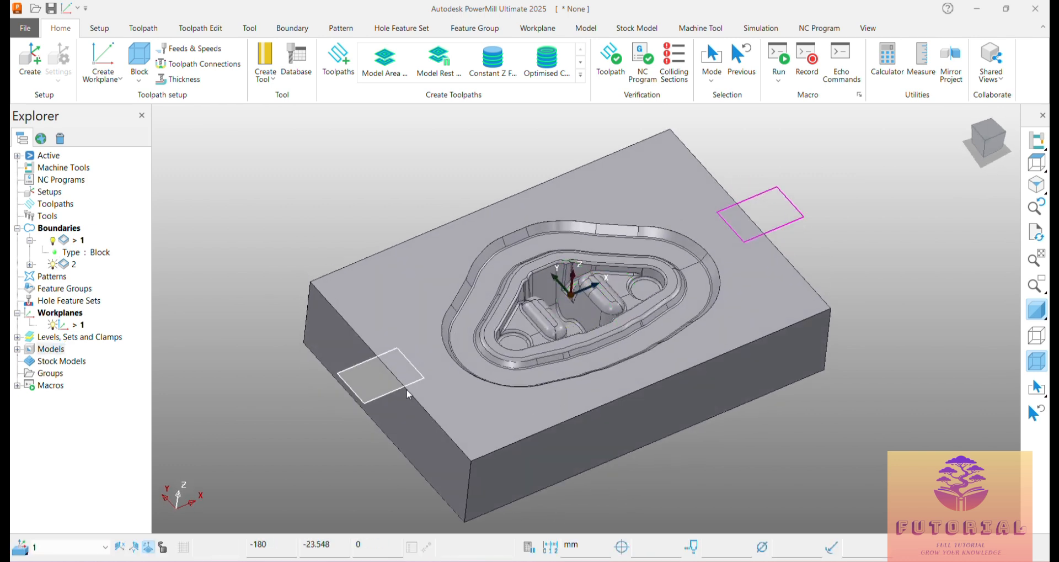
Activate boundary 2 at the positive-X edge and create a best-fit upper plane from it.
{"action": "right_click", "coordinate": [71, 259]}
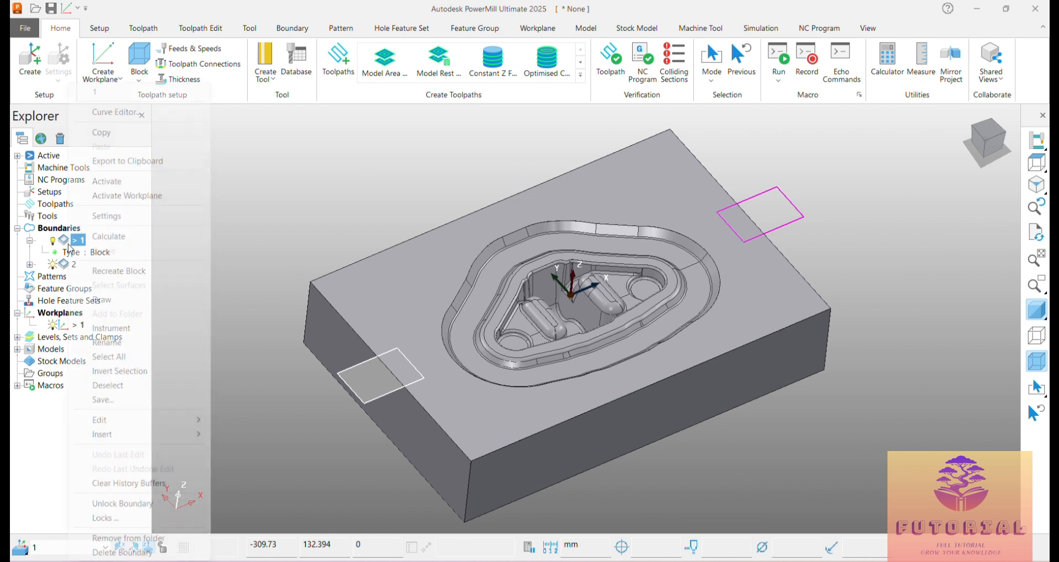
{"action": "right_click", "coordinate": [63, 265]}
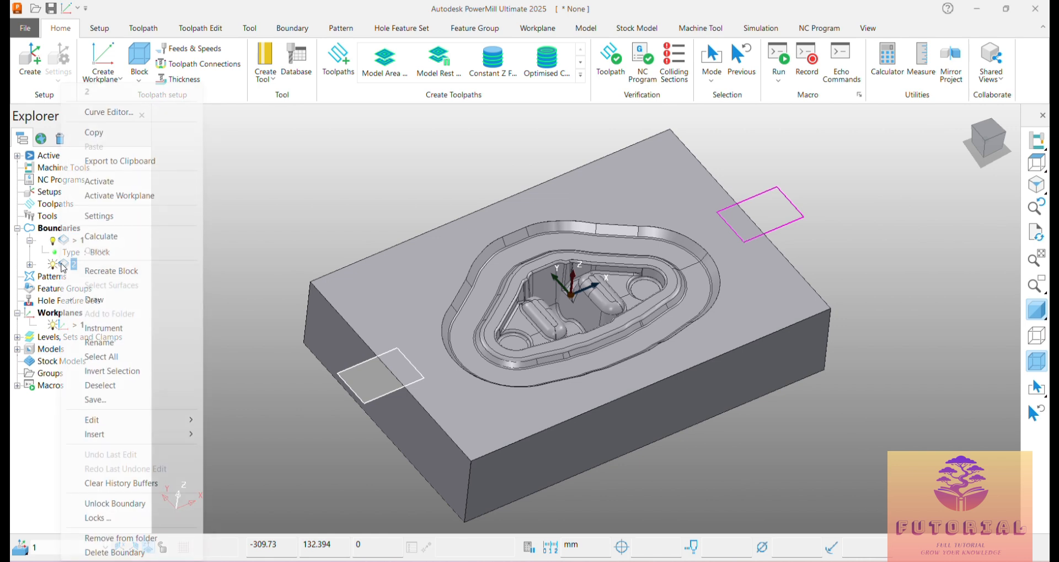
{"action": "left_click", "coordinate": [109, 182]}
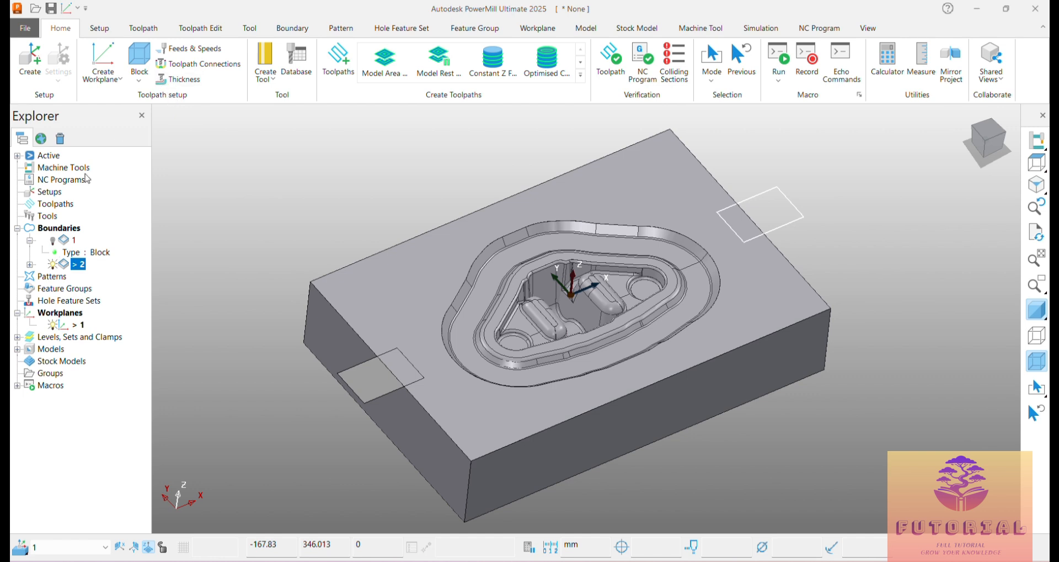
{"action": "left_click", "coordinate": [51, 350]}
{"action": "right_click", "coordinate": [52, 352]}
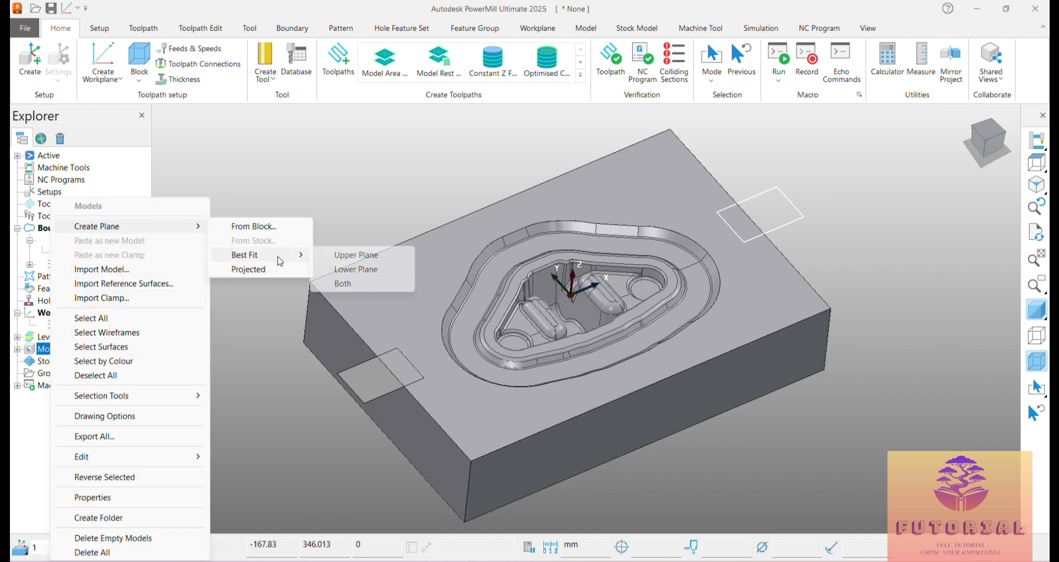
{"action": "left_click", "coordinate": [381, 256]}
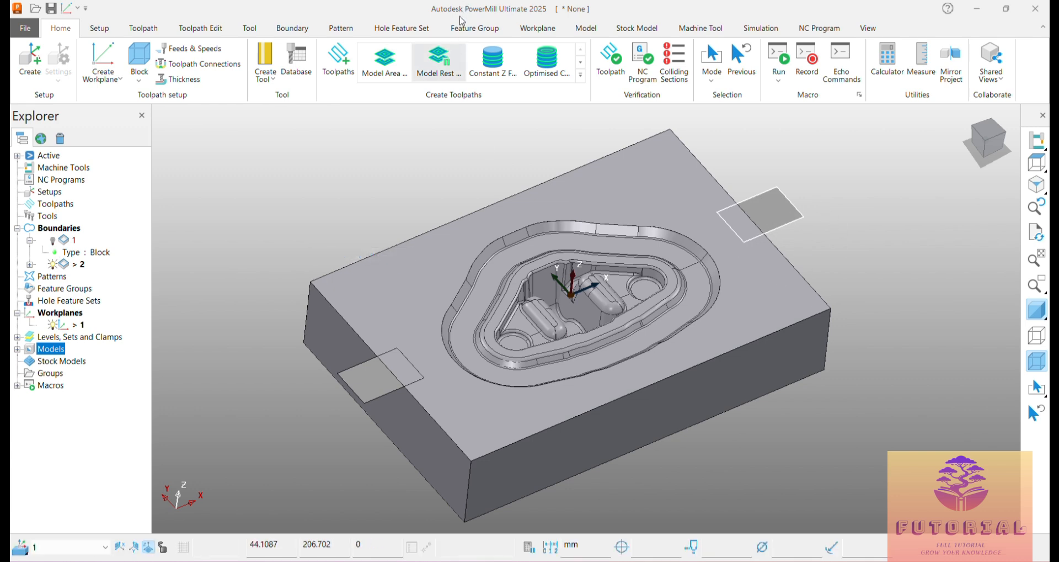
{"action": "middle_click_drag", "start_coordinate": [590, 491], "coordinate": [568, 465]}
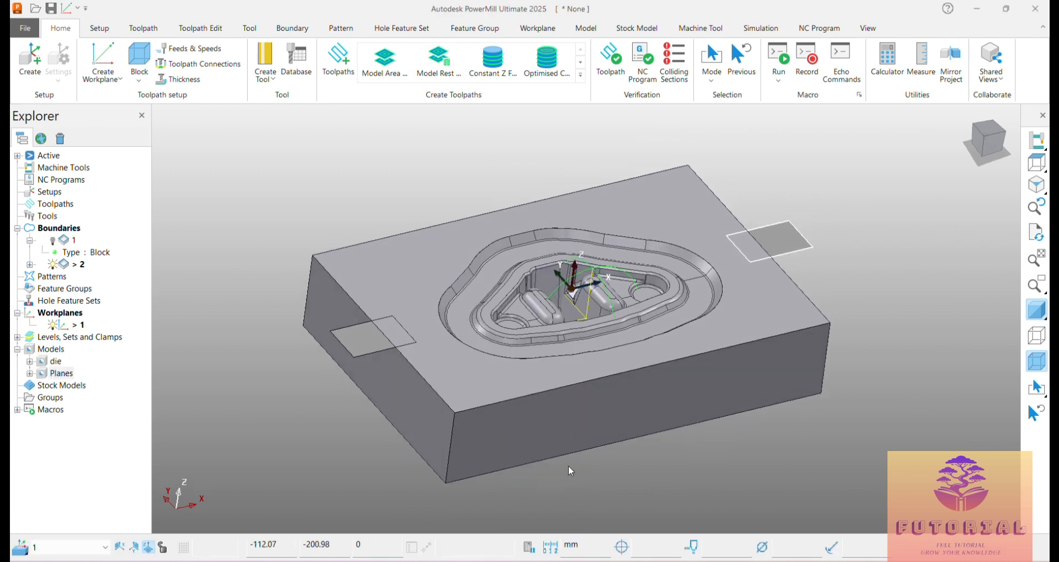
Transform the Planes model by moving it 20 mm along Z relative to workplane 1, and accept the move.
{"action": "scroll", "coordinate": [510, 421], "scroll_direction": "up", "scroll_amount": 1}
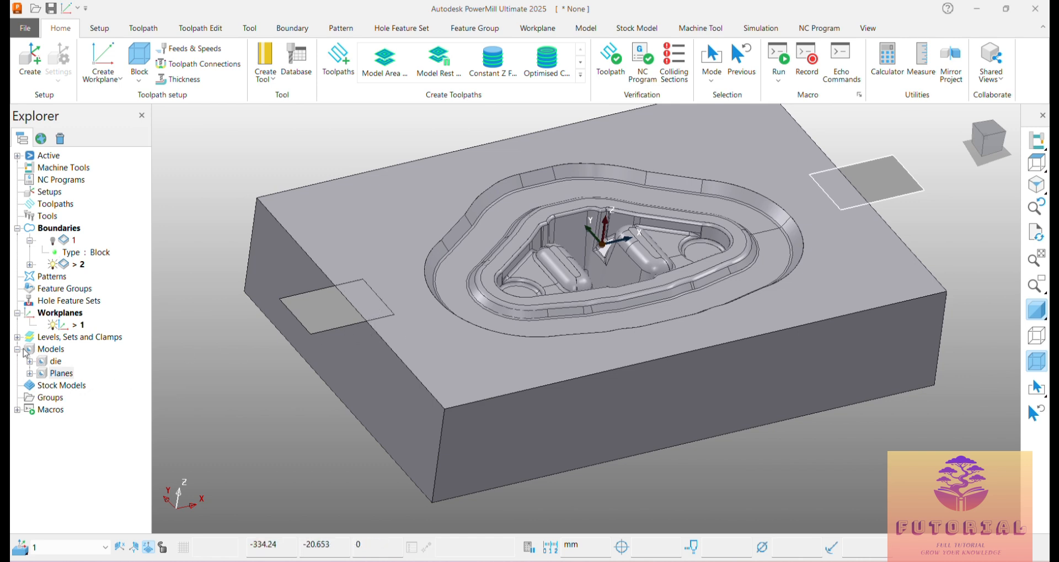
{"action": "right_click", "coordinate": [55, 375]}
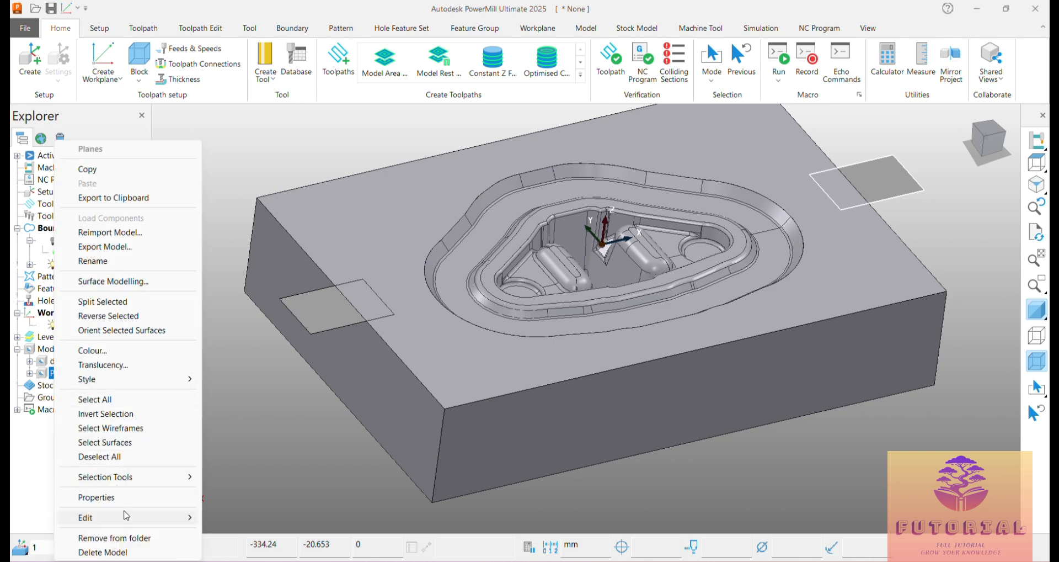
{"action": "mouse_move", "coordinate": [130, 521]}
{"action": "left_click", "coordinate": [241, 521]}
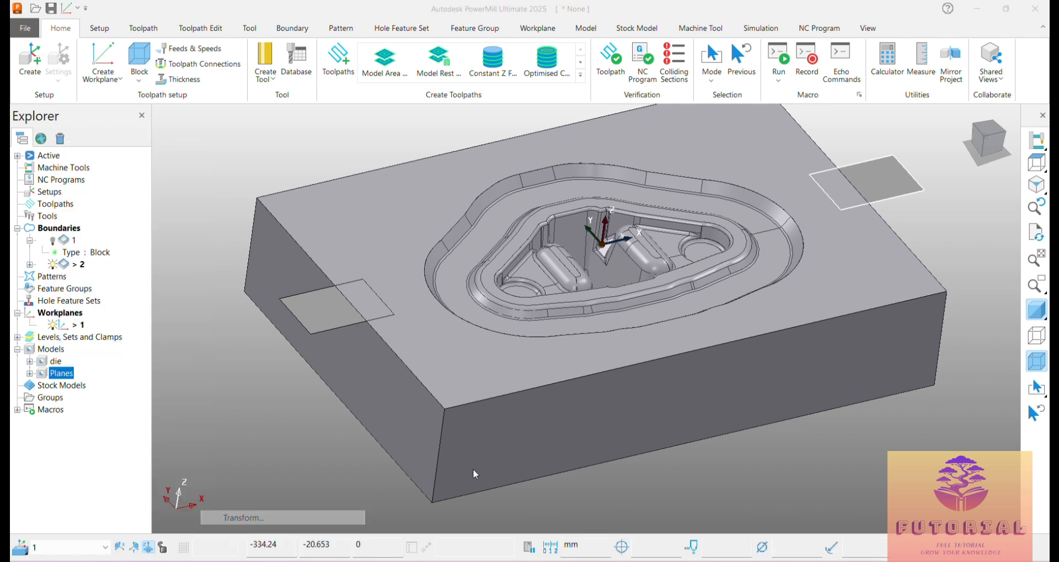
{"action": "left_click_drag", "start_coordinate": [208, 101], "coordinate": [158, 106]}
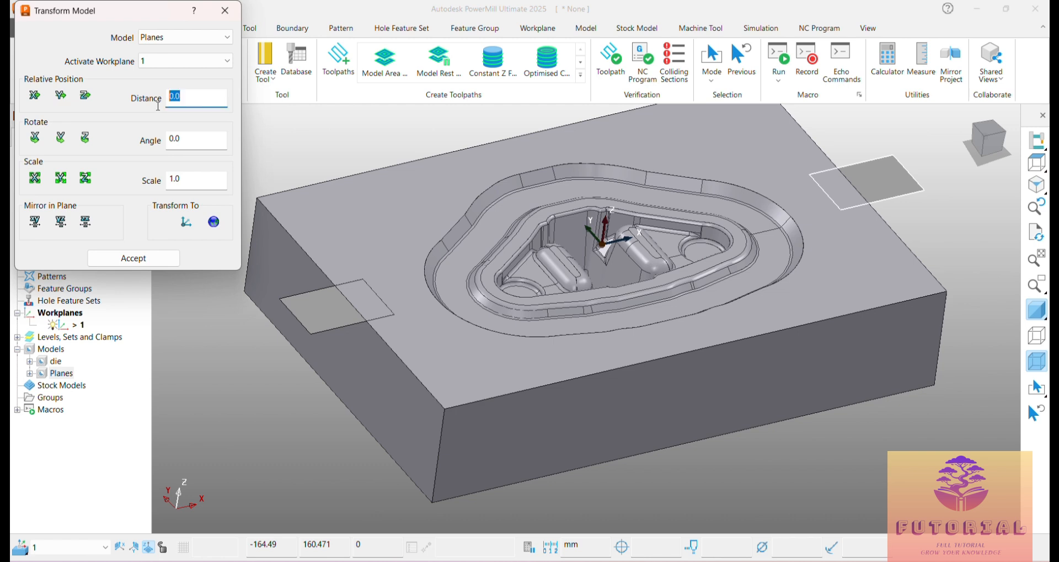
{"action": "type", "text": "15"}
{"action": "key", "text": "Return"}
{"action": "type", "text": "20"}
{"action": "key", "text": "Return"}
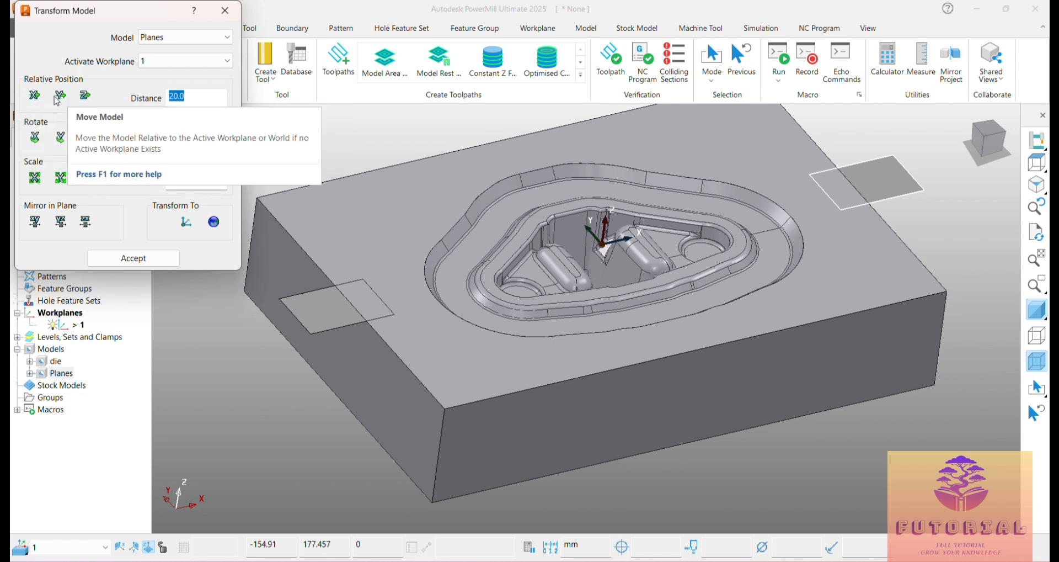
{"action": "left_click", "coordinate": [85, 97]}
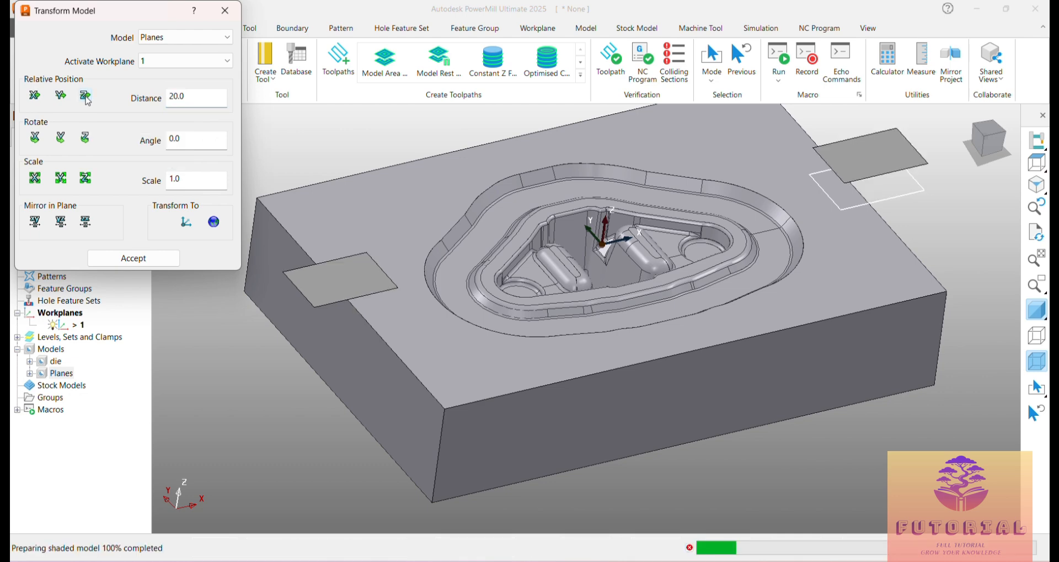
{"action": "middle_click_drag", "start_coordinate": [714, 454], "coordinate": [683, 383]}
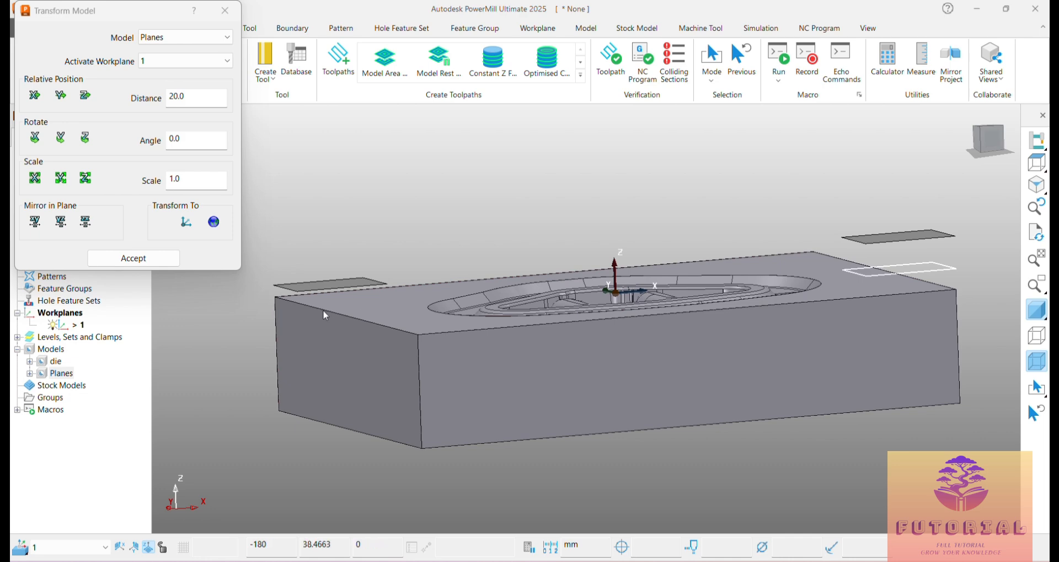
{"action": "left_click", "coordinate": [134, 258]}
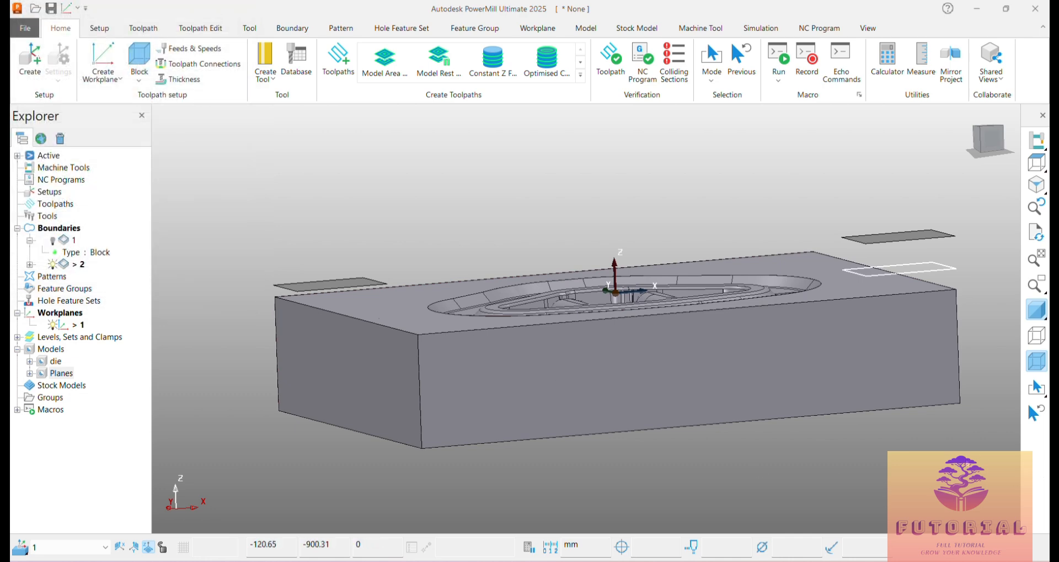
Examine the raised planes above the die and review the box block's limits against them.
{"action": "middle_click_drag", "start_coordinate": [915, 457], "coordinate": [891, 507]}
{"action": "middle_click_drag", "start_coordinate": [424, 347], "coordinate": [376, 373]}
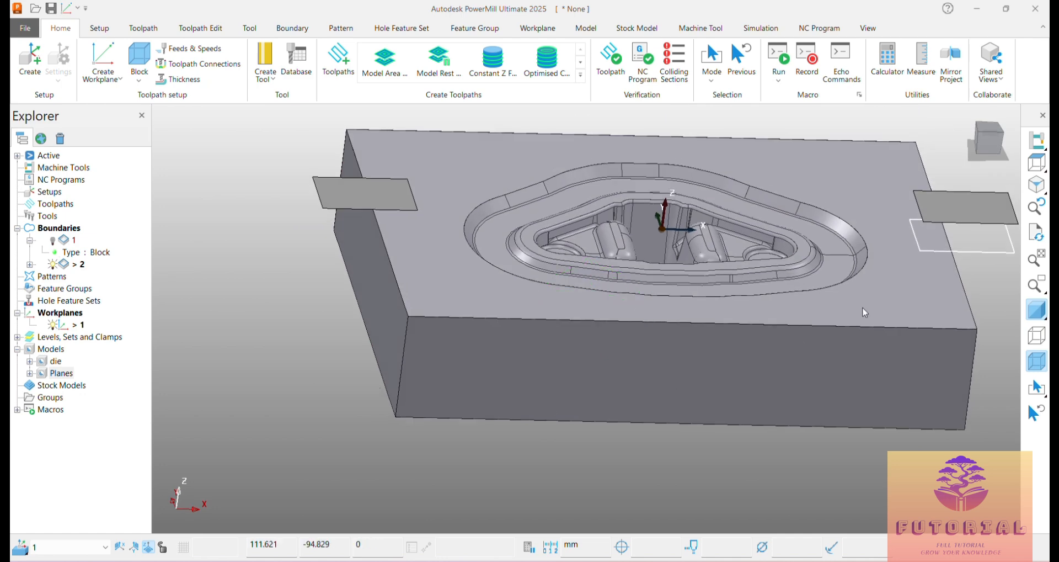
{"action": "scroll", "coordinate": [865, 310], "scroll_direction": "up", "scroll_amount": 3}
{"action": "scroll", "coordinate": [872, 304], "scroll_direction": "down", "scroll_amount": 2}
{"action": "scroll", "coordinate": [936, 371], "scroll_direction": "down", "scroll_amount": 3}
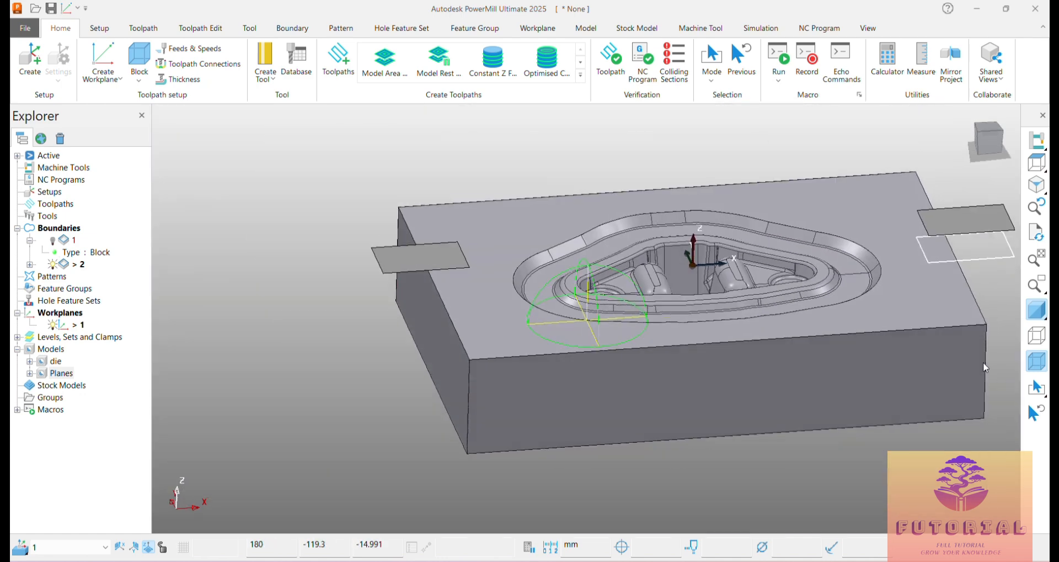
{"action": "left_click", "coordinate": [133, 61]}
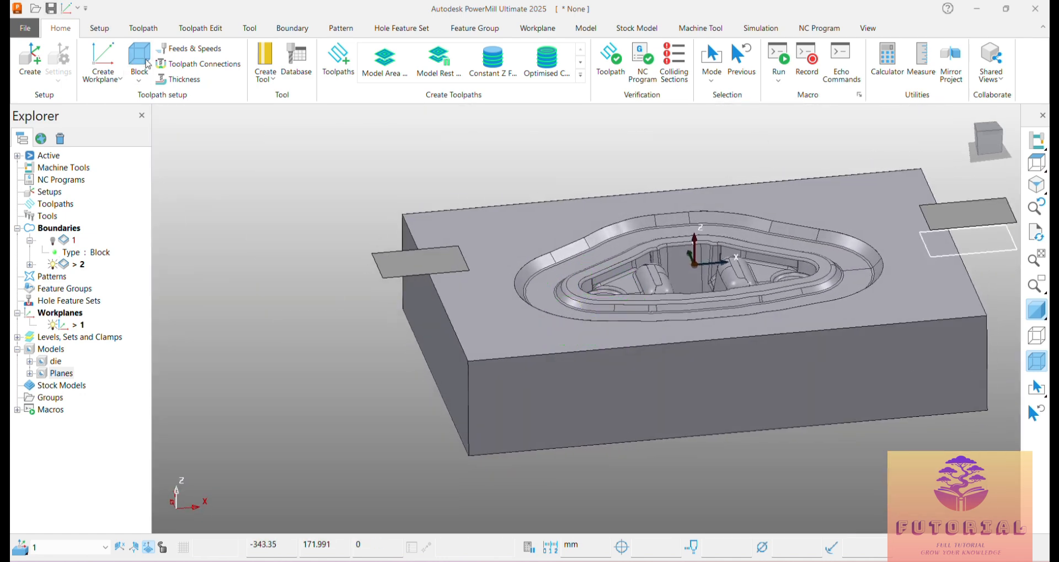
{"action": "left_click_drag", "start_coordinate": [885, 75], "coordinate": [238, 70]}
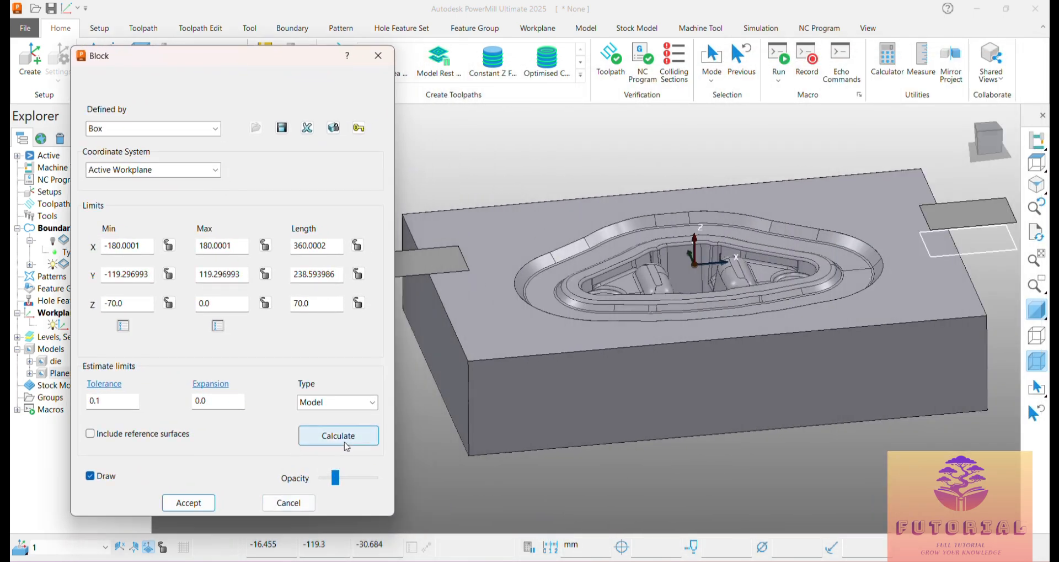
{"action": "middle_click_drag", "start_coordinate": [730, 449], "coordinate": [726, 459]}
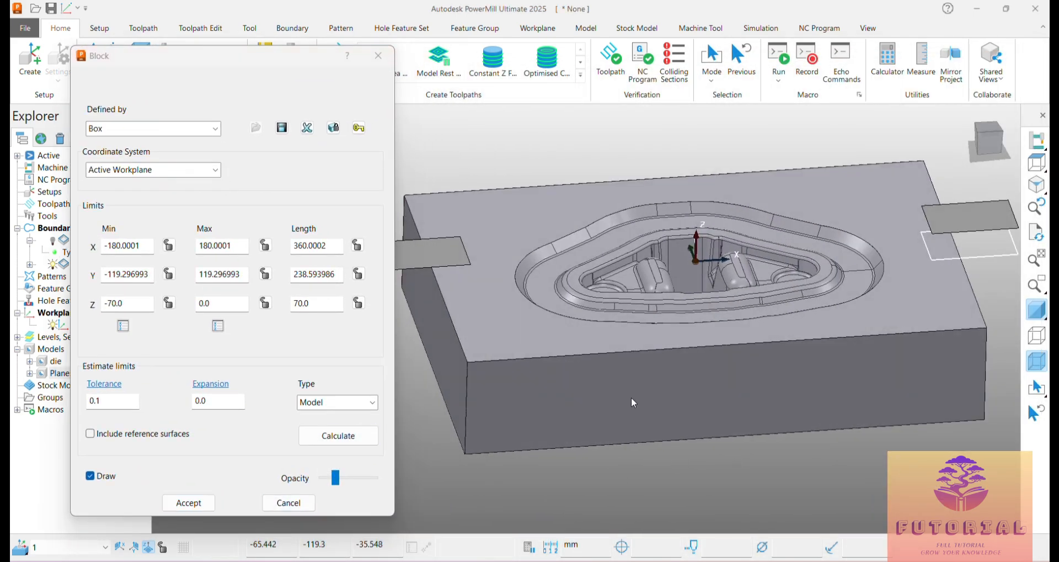
{"action": "left_click_drag", "start_coordinate": [318, 56], "coordinate": [258, 26]}
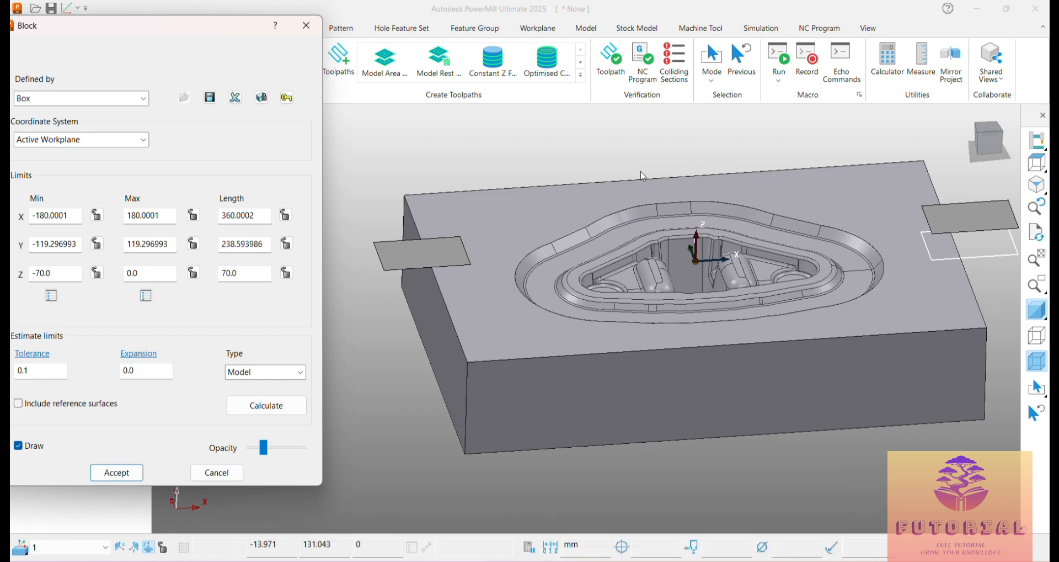
{"action": "middle_click_drag", "start_coordinate": [619, 347], "coordinate": [601, 379]}
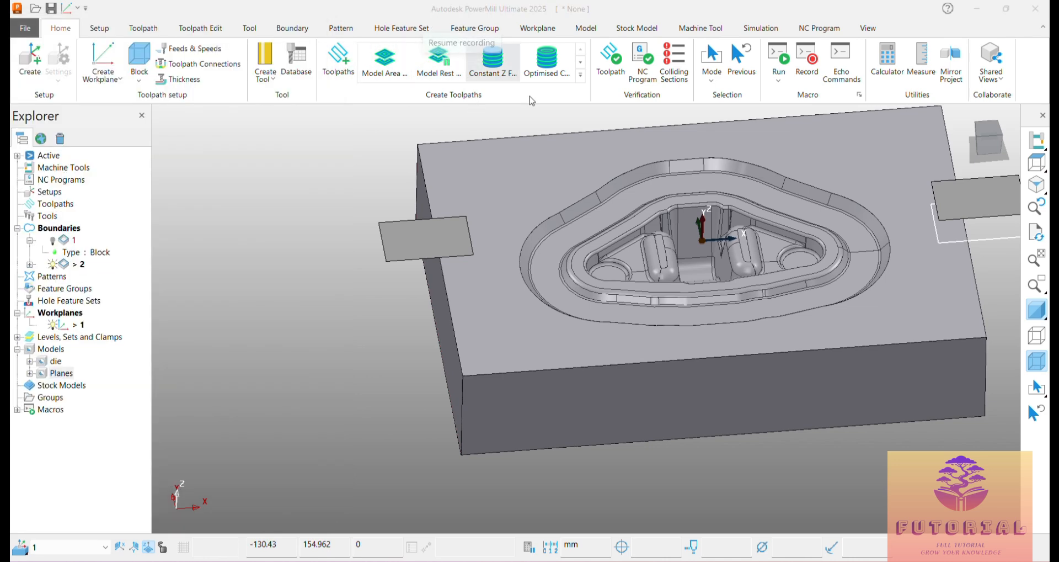
Create a user-defined boundary from the model edges of the die's selected top face, and accept it.
{"action": "scroll", "coordinate": [812, 339], "scroll_direction": "down", "scroll_amount": 4}
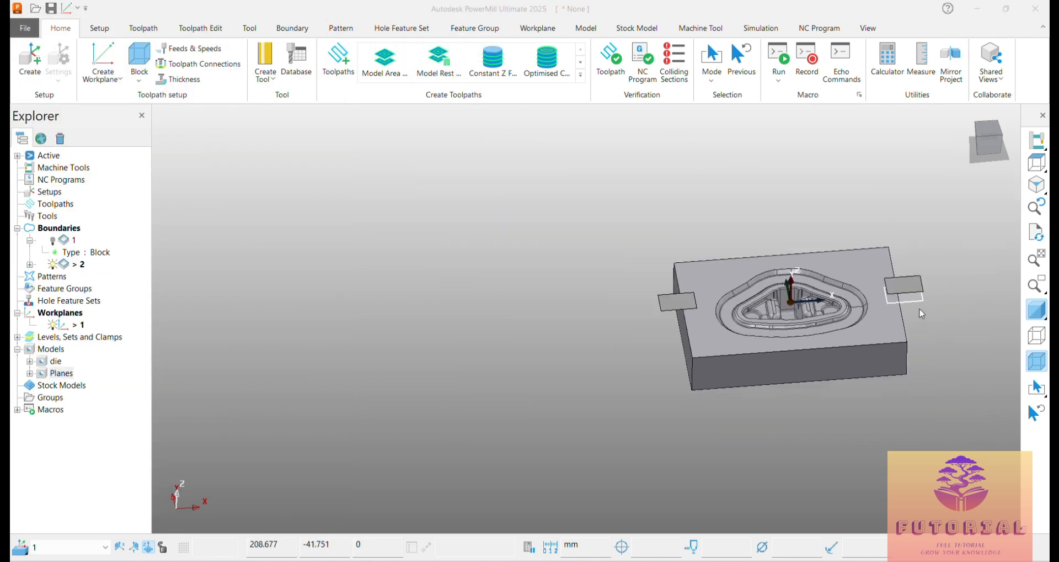
{"action": "scroll", "coordinate": [892, 349], "scroll_direction": "up", "scroll_amount": 3}
{"action": "scroll", "coordinate": [725, 379], "scroll_direction": "up", "scroll_amount": 2}
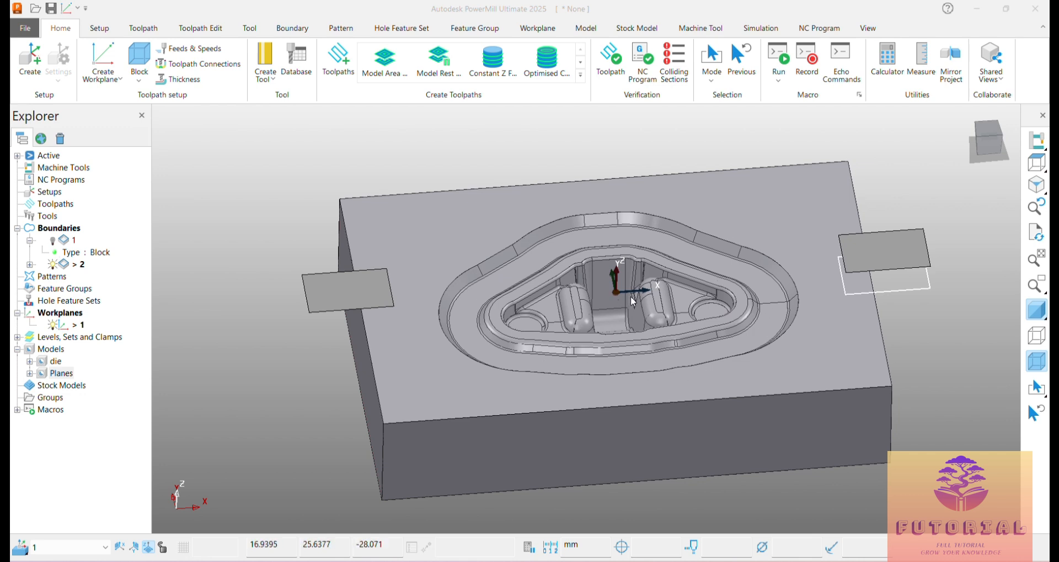
{"action": "scroll", "coordinate": [629, 287], "scroll_direction": "down", "scroll_amount": 2}
{"action": "middle_click_drag", "start_coordinate": [741, 366], "coordinate": [565, 336]}
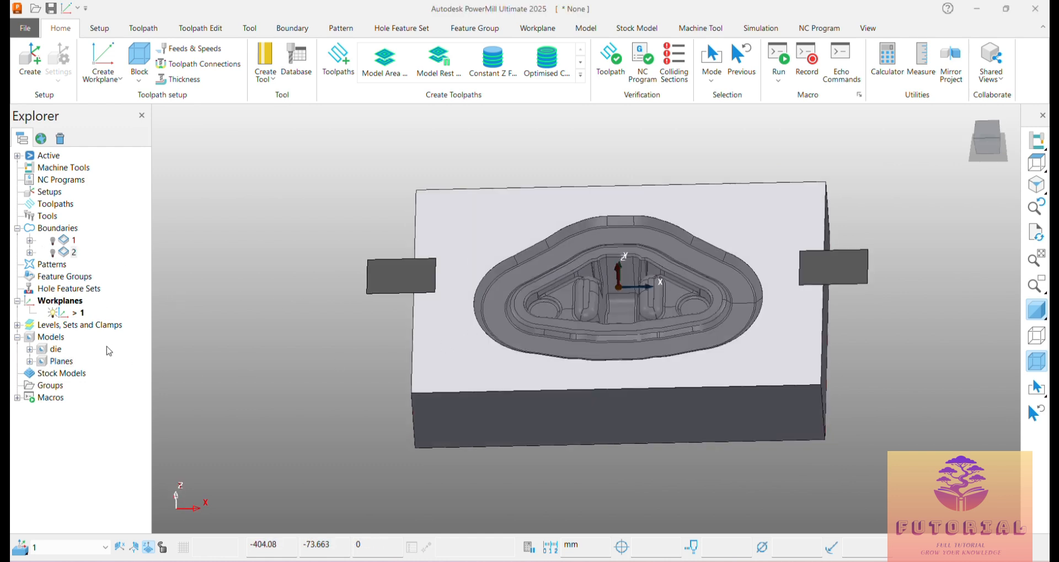
{"action": "right_click", "coordinate": [48, 231]}
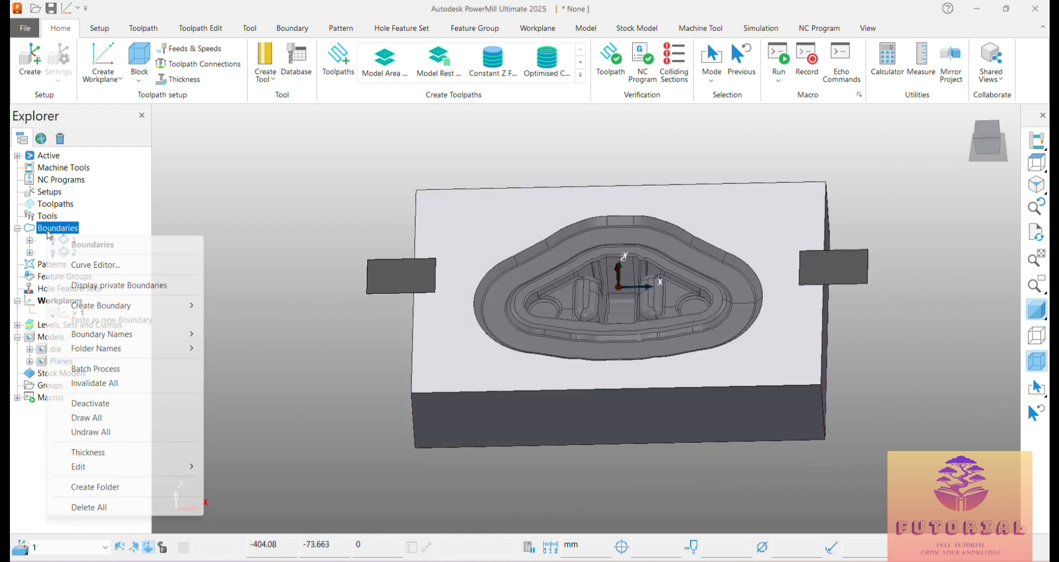
{"action": "mouse_move", "coordinate": [160, 312]}
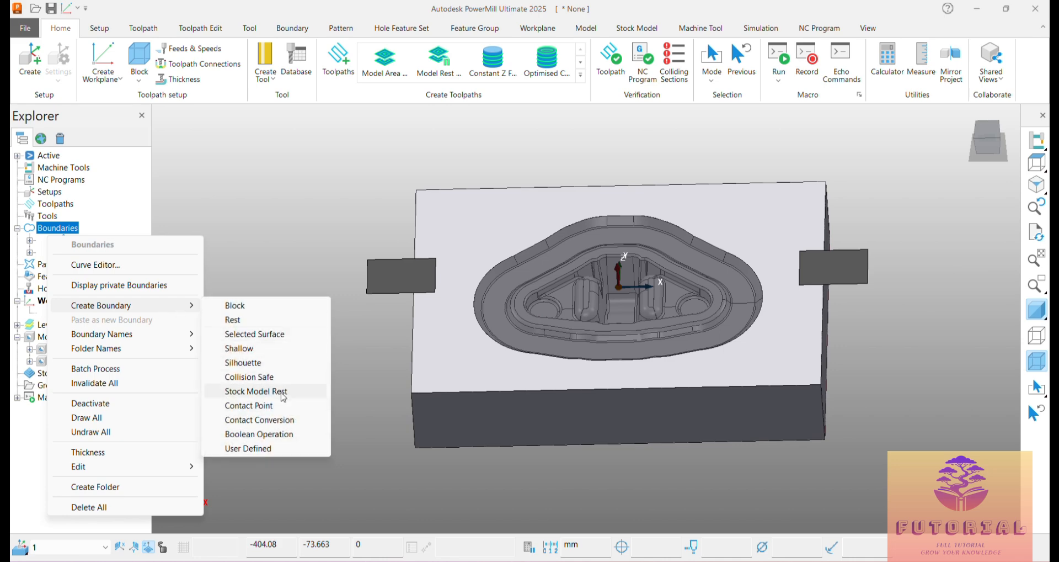
{"action": "left_click", "coordinate": [291, 450]}
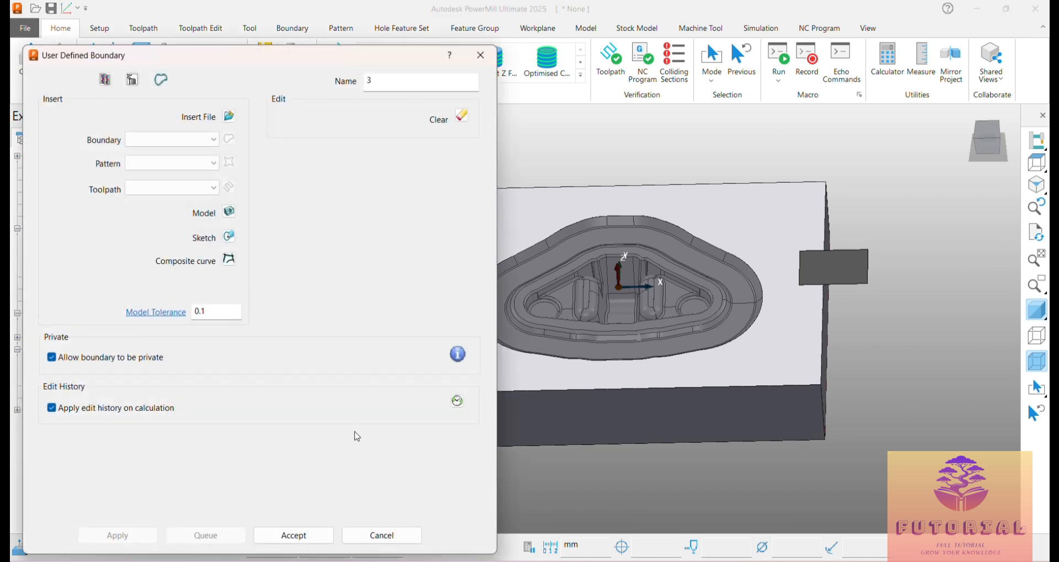
{"action": "left_click", "coordinate": [229, 211]}
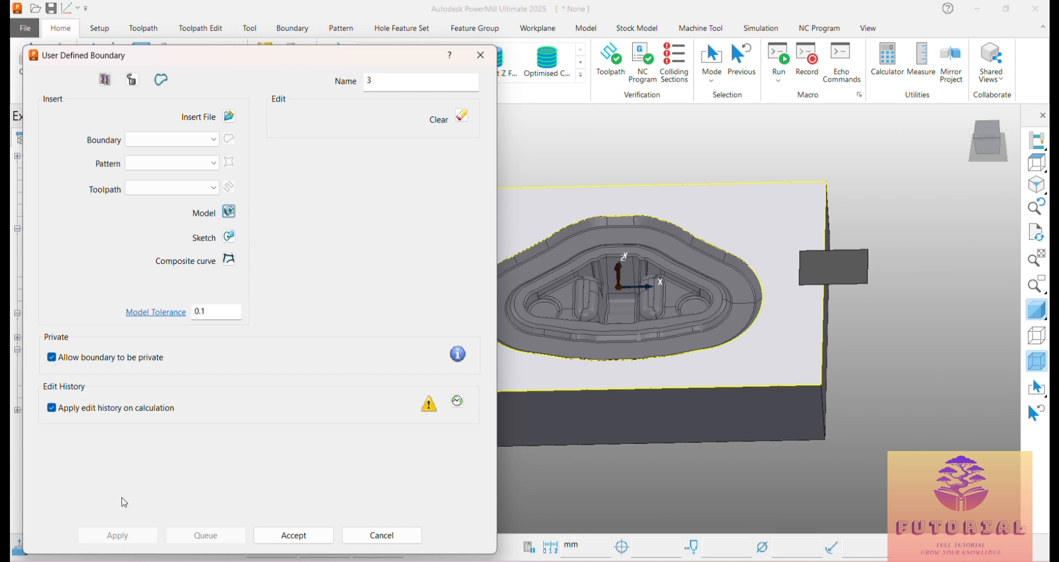
{"action": "left_click", "coordinate": [260, 536]}
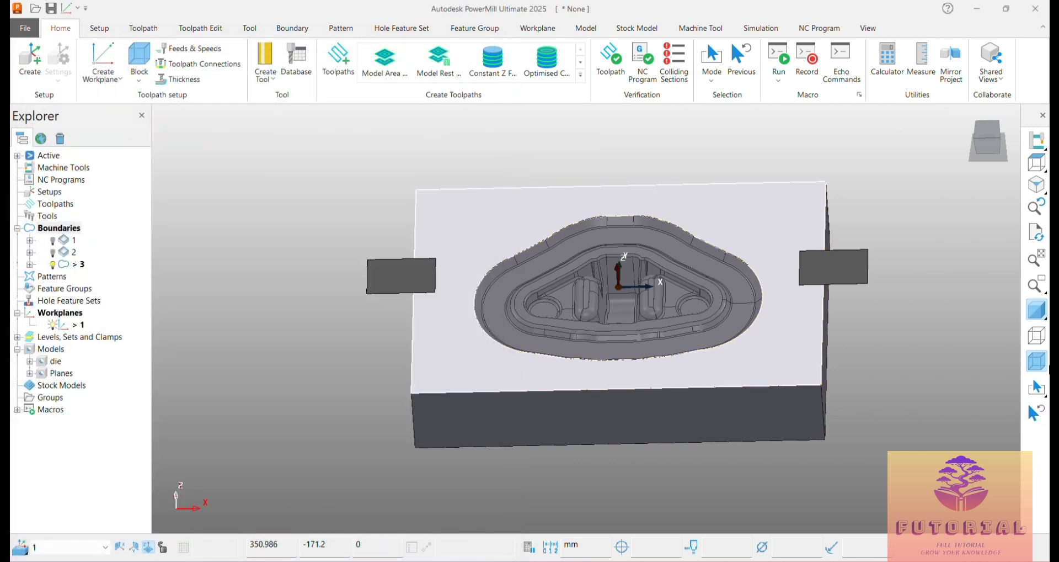
Hide the shaded model, delete the outer rectangular segment of boundary 3 and restore the shading.
{"action": "left_click", "coordinate": [1037, 311]}
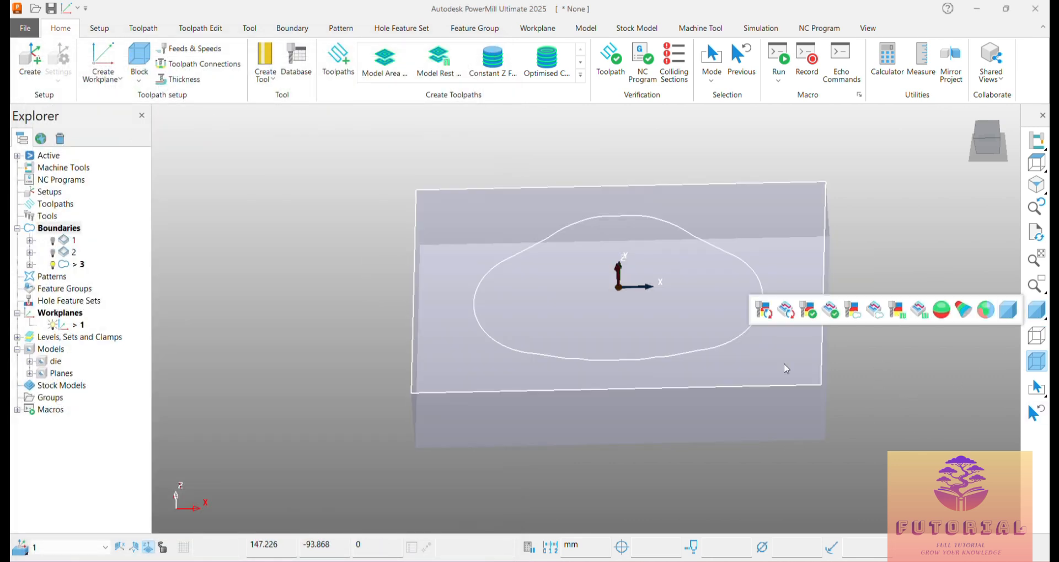
{"action": "left_click_drag", "start_coordinate": [744, 374], "coordinate": [772, 406]}
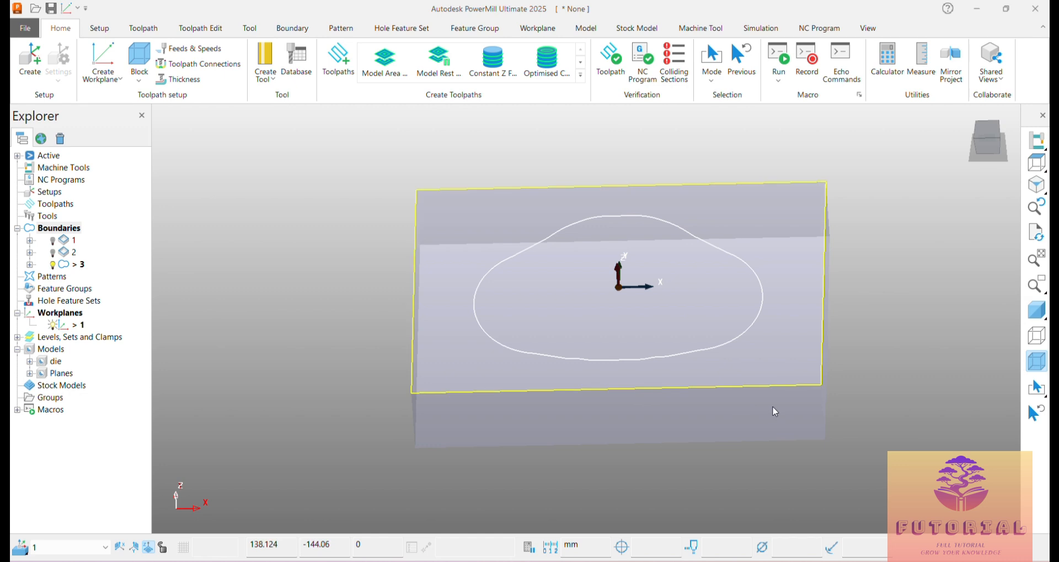
{"action": "key", "text": "Delete"}
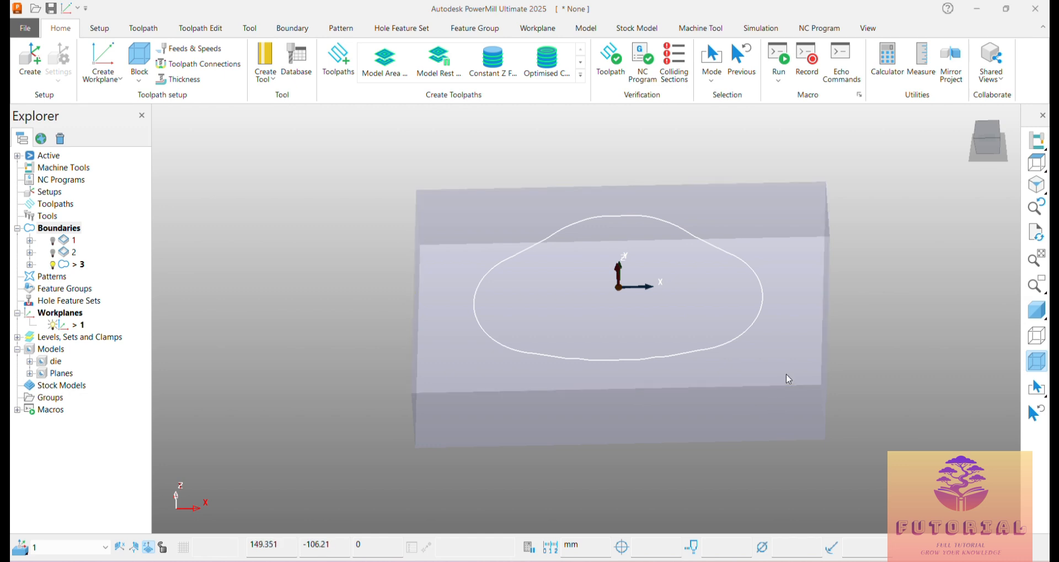
{"action": "left_click", "coordinate": [1036, 312]}
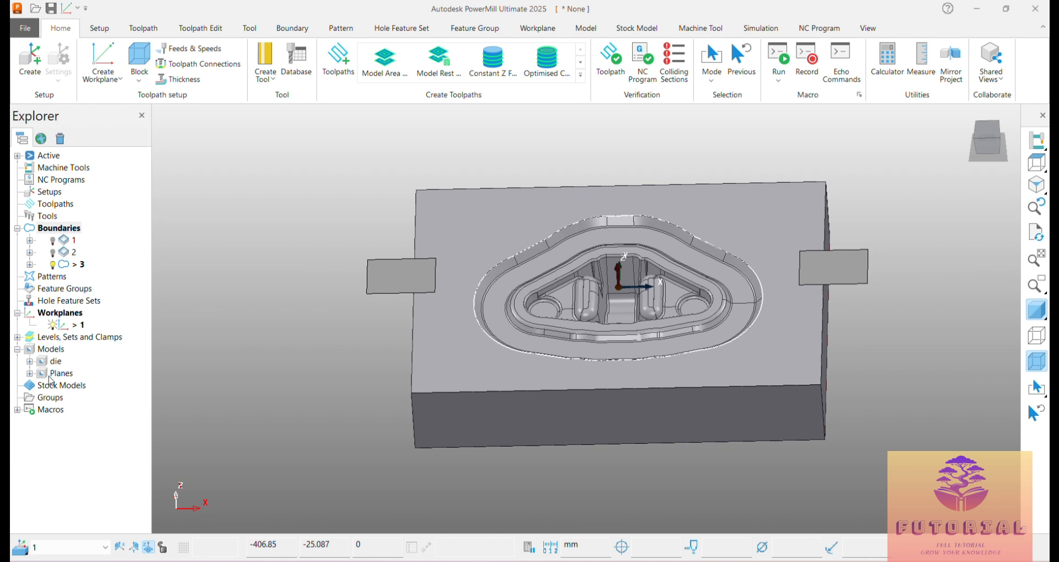
Create a best-fit upper plane from active boundary 3 to cap the cavity opening.
{"action": "right_click", "coordinate": [50, 349]}
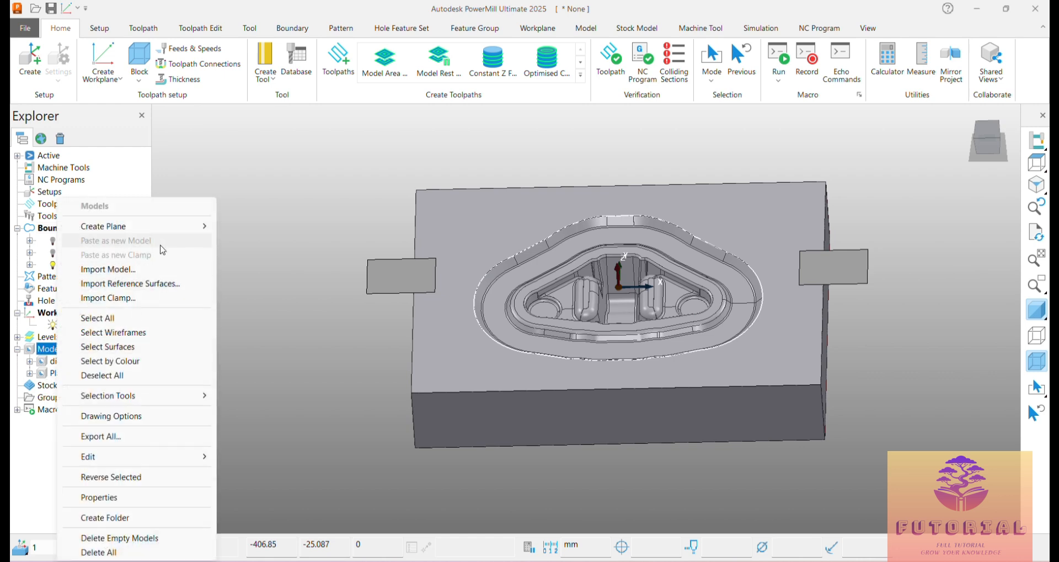
{"action": "mouse_move", "coordinate": [171, 221]}
{"action": "mouse_move", "coordinate": [278, 256]}
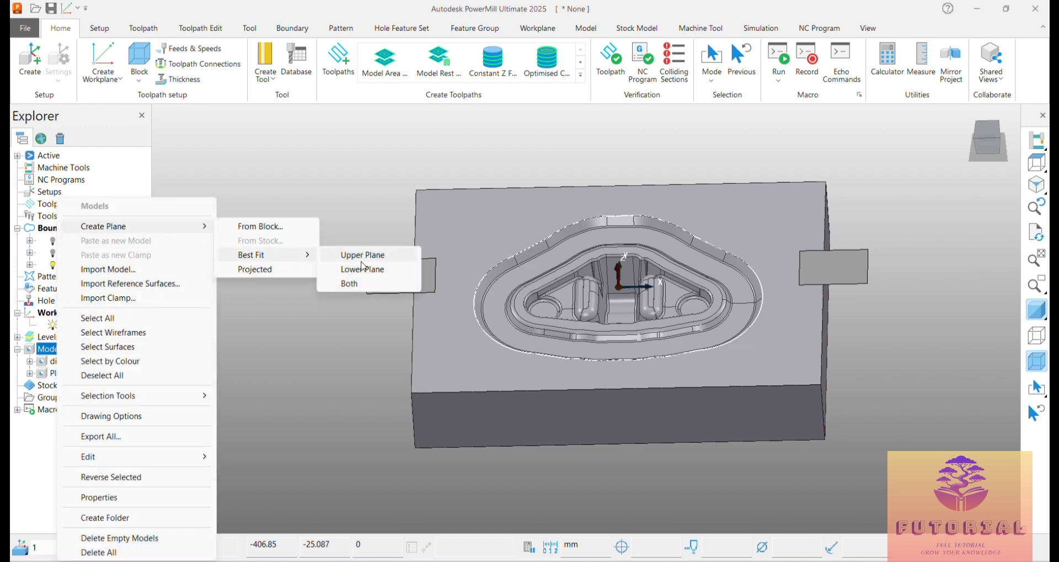
{"action": "left_click", "coordinate": [376, 259]}
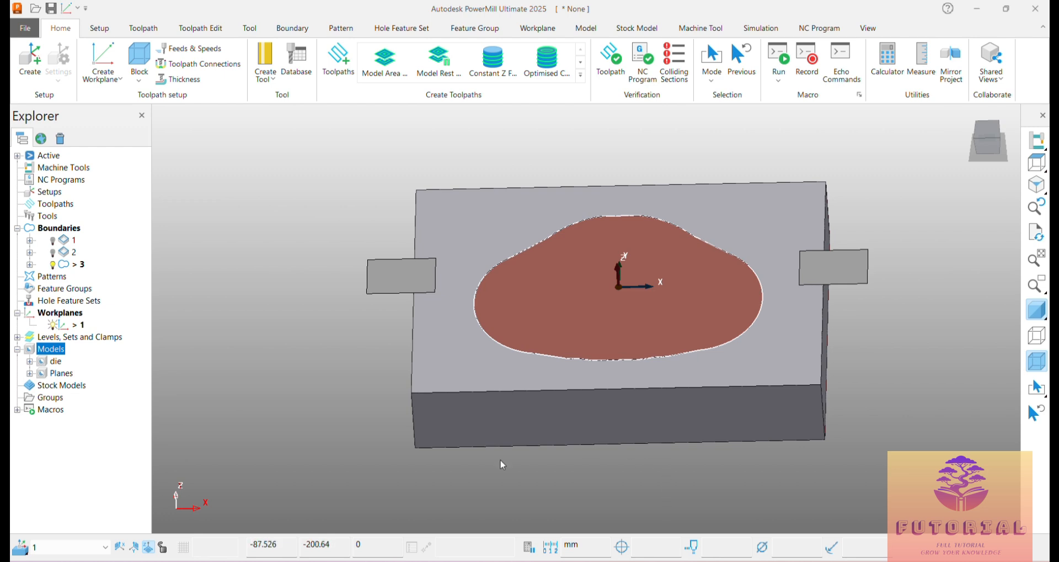
{"action": "left_click", "coordinate": [298, 360]}
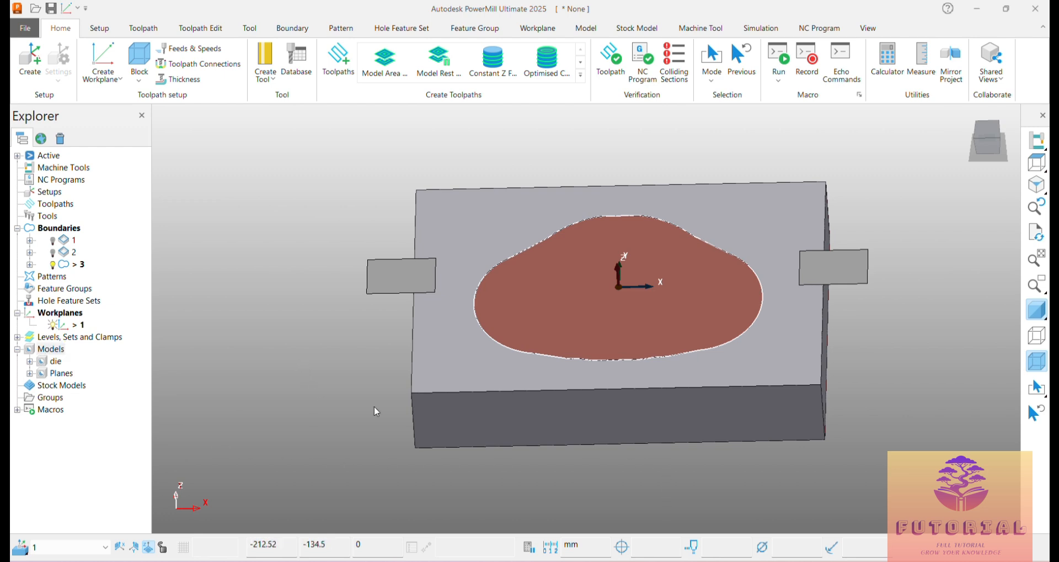
Deactivate boundary 3 around the cavity outline and clear the selection.
{"action": "right_click", "coordinate": [76, 265]}
{"action": "left_click", "coordinate": [110, 178]}
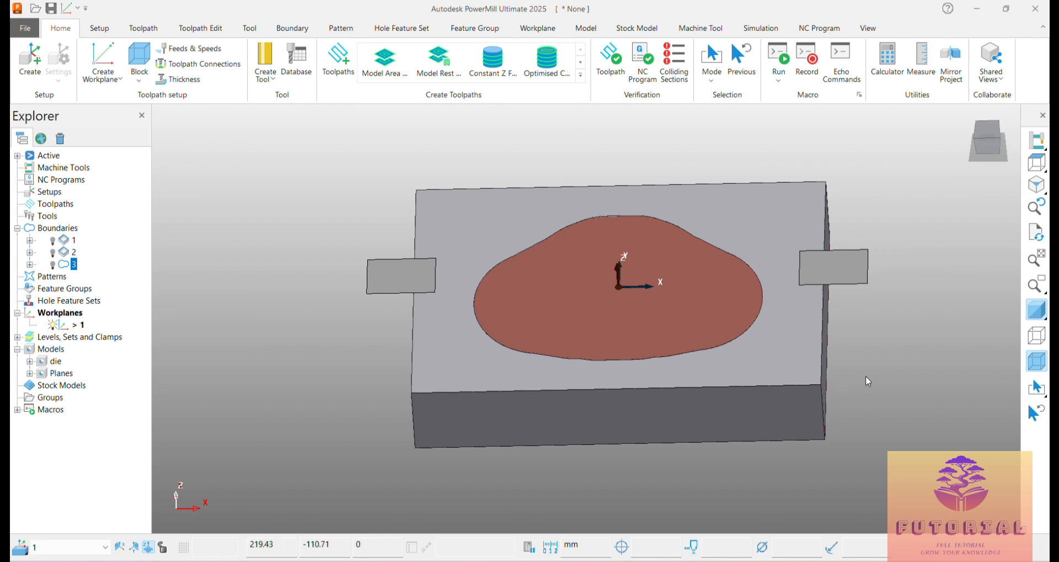
{"action": "left_click", "coordinate": [690, 451]}
{"action": "middle_click_drag", "start_coordinate": [680, 429], "coordinate": [635, 405]}
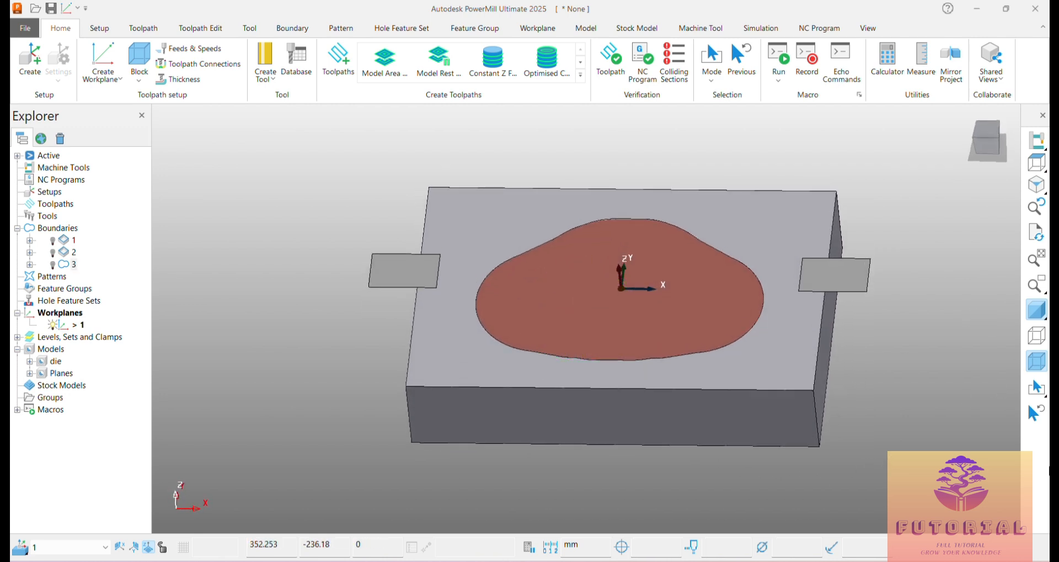
Switch the model from plain shading to a shading mode that draws the cavity's capping plane grey instead of red.
{"action": "left_click", "coordinate": [1032, 306]}
{"action": "left_click", "coordinate": [1035, 308]}
{"action": "mouse_move", "coordinate": [1036, 309]}
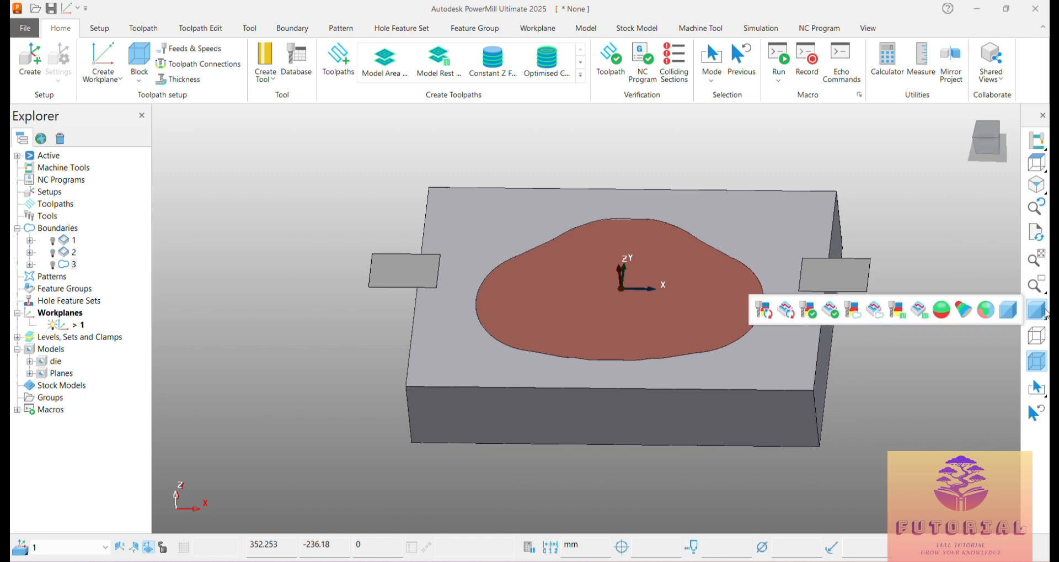
{"action": "left_click", "coordinate": [809, 311]}
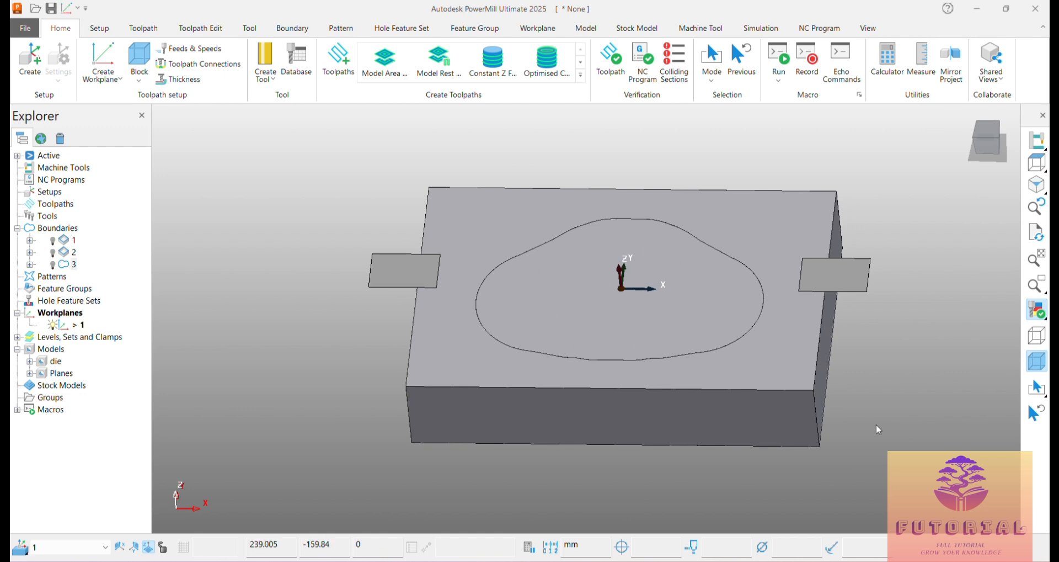
Set the block's maximum Z limit to 2 mm, inspect the added stock above the die's top face and accept the block.
{"action": "middle_click_drag", "start_coordinate": [877, 422], "coordinate": [756, 436]}
{"action": "middle_click_drag", "start_coordinate": [635, 453], "coordinate": [632, 331]}
{"action": "middle_click_drag", "start_coordinate": [648, 412], "coordinate": [621, 412]}
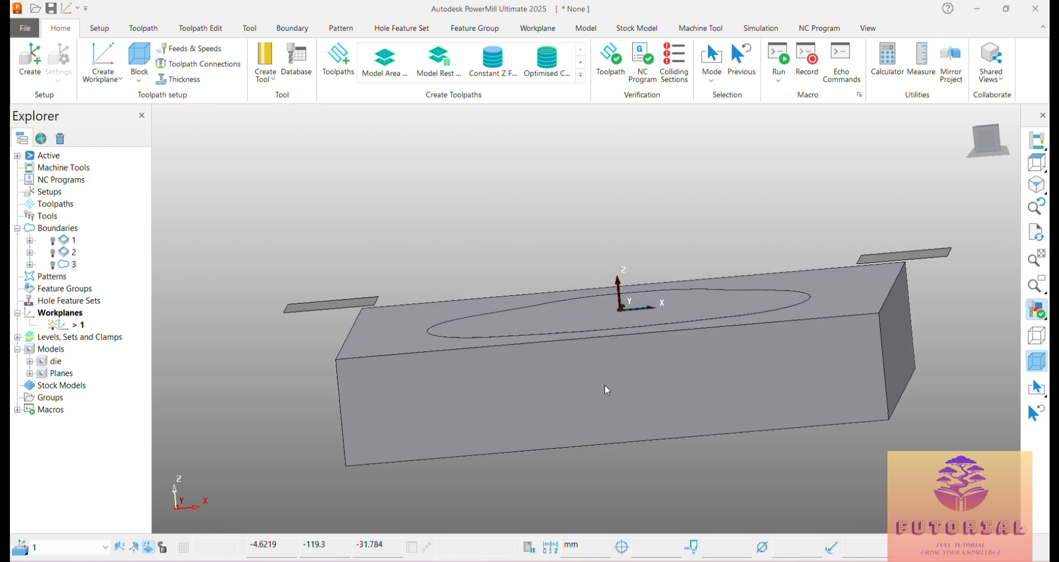
{"action": "left_click", "coordinate": [139, 61]}
{"action": "double_click", "coordinate": [168, 308]}
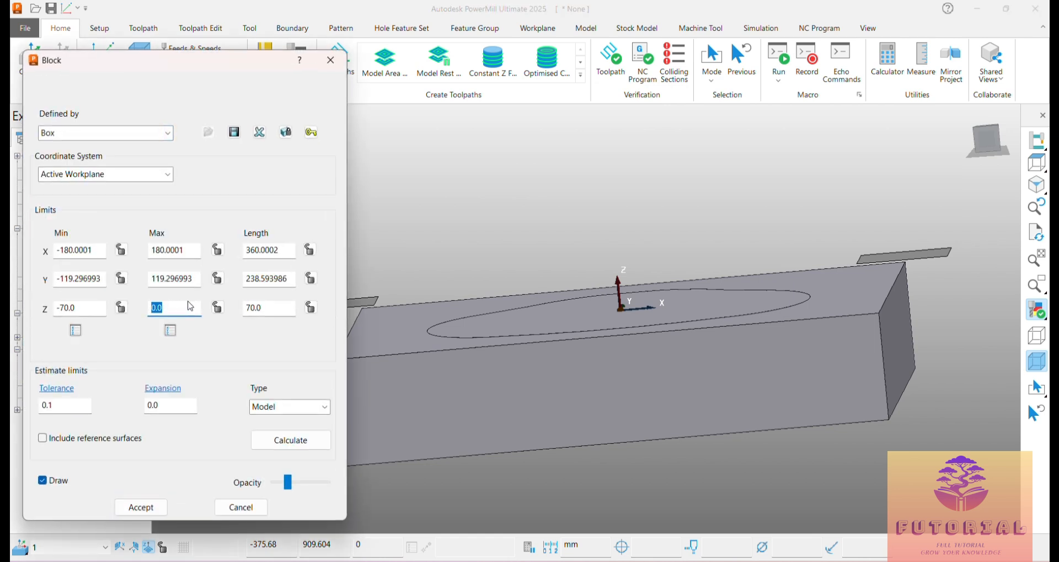
{"action": "type", "text": "2"}
{"action": "key", "text": "Return"}
{"action": "middle_click_drag", "start_coordinate": [485, 463], "coordinate": [591, 273]}
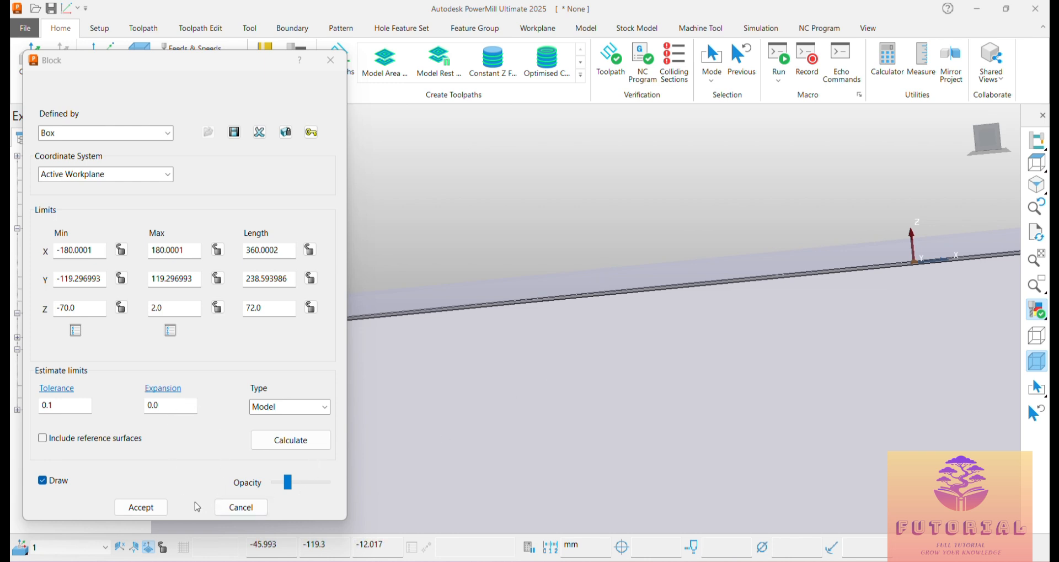
{"action": "left_click", "coordinate": [153, 513]}
{"action": "scroll", "coordinate": [430, 395], "scroll_direction": "down", "scroll_amount": 7}
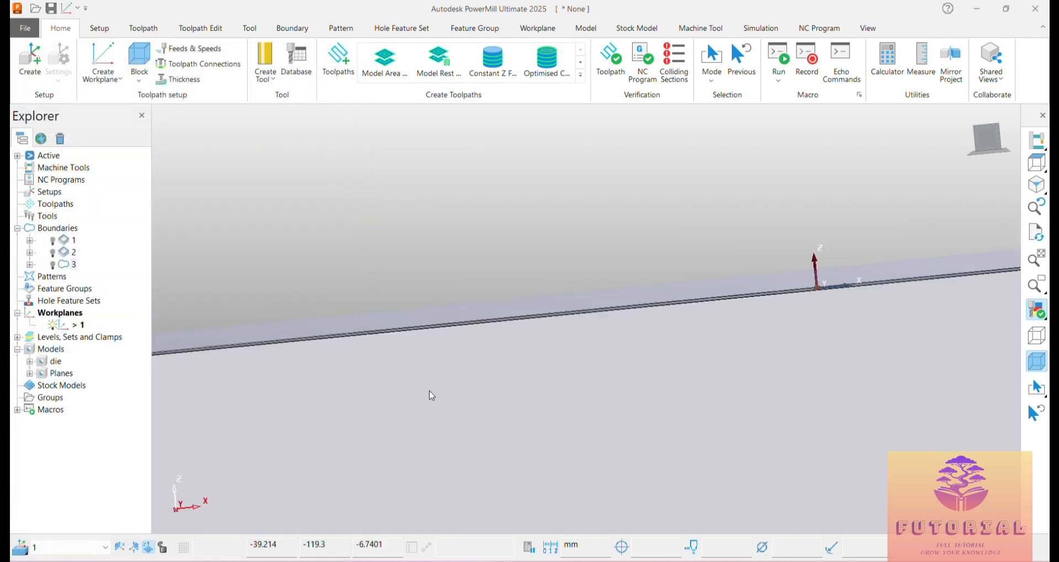
{"action": "middle_click_drag", "start_coordinate": [514, 357], "coordinate": [547, 326]}
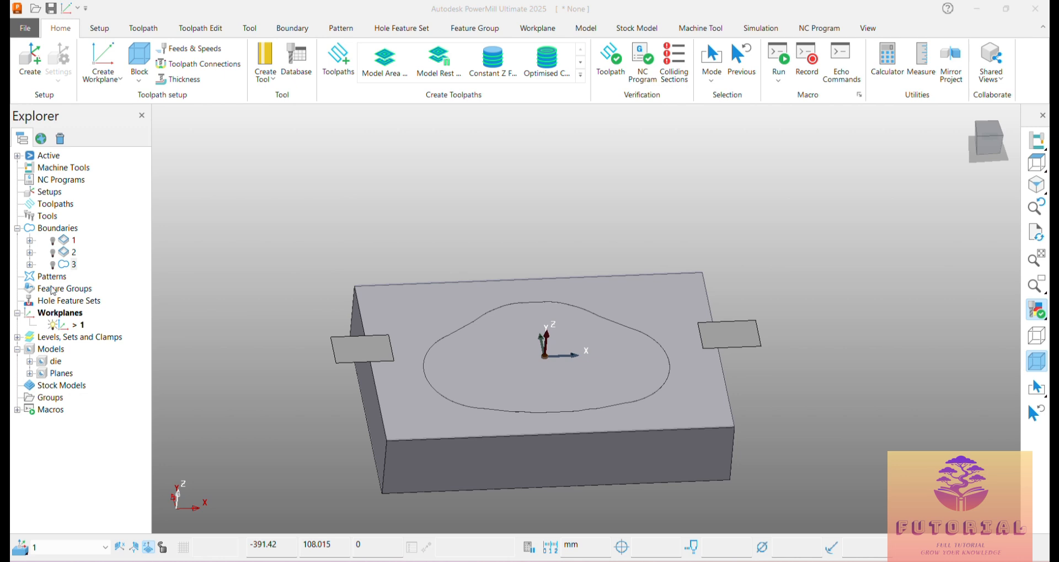
Create a Block-type boundary from the box block, apply the calculation and accept it.
{"action": "right_click", "coordinate": [55, 230]}
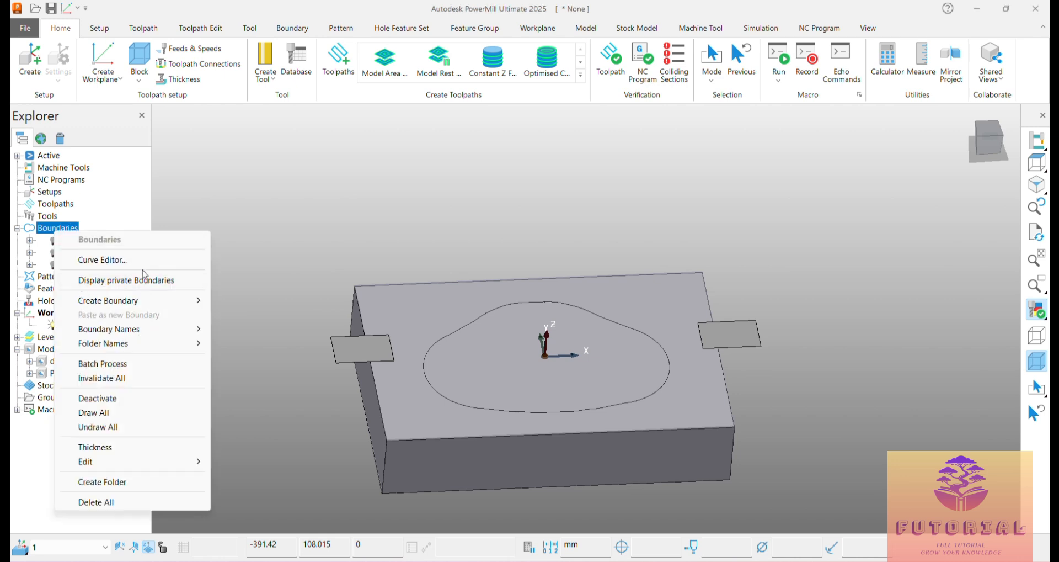
{"action": "mouse_move", "coordinate": [160, 302]}
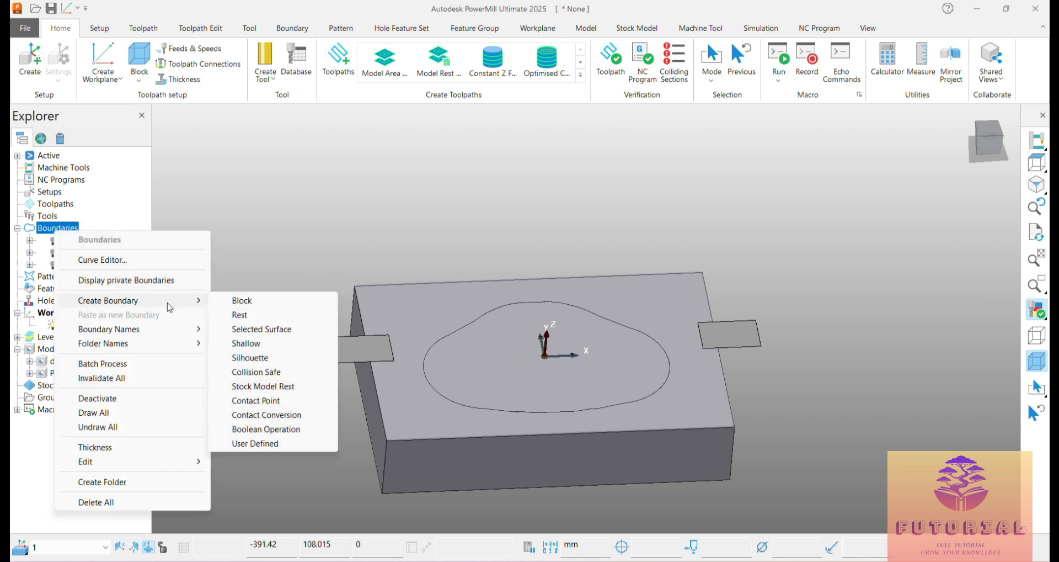
{"action": "left_click", "coordinate": [267, 305]}
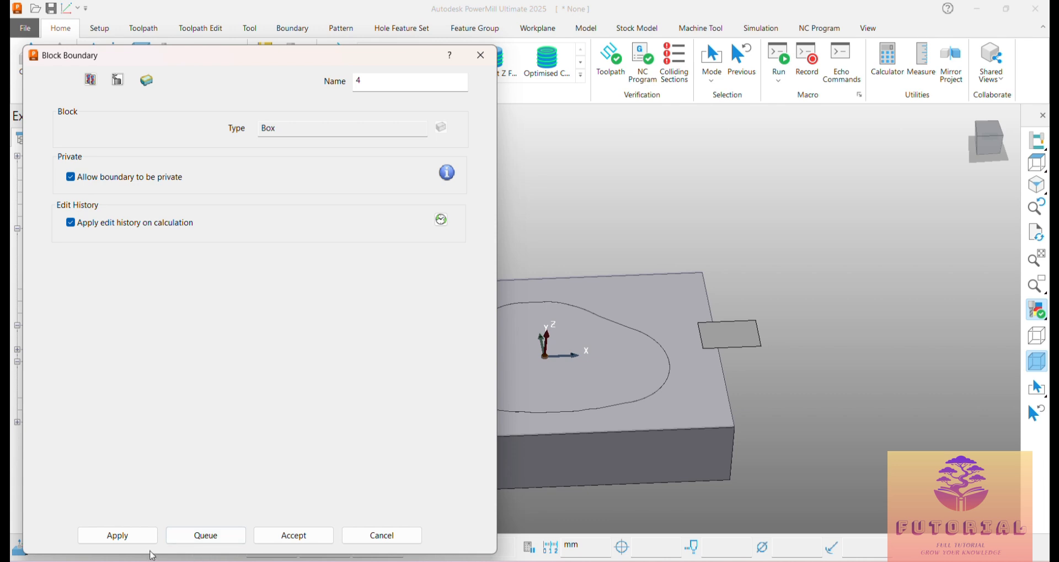
{"action": "left_click", "coordinate": [150, 536]}
{"action": "left_click", "coordinate": [292, 535]}
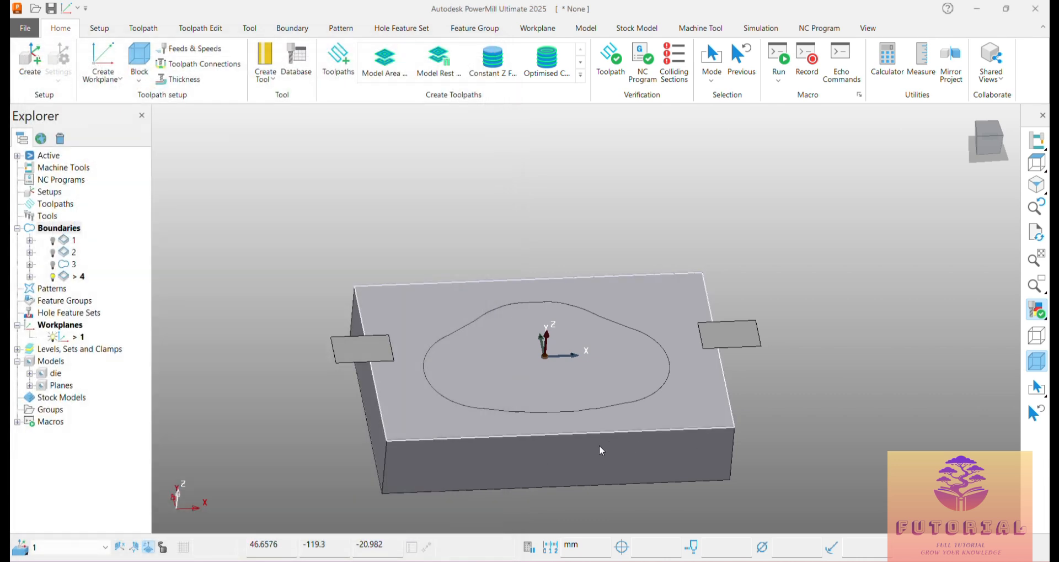
{"action": "mouse_move", "coordinate": [772, 422]}
{"action": "middle_mouse_down"}
{"action": "mouse_move", "coordinate": [744, 440]}
{"action": "mouse_move", "coordinate": [757, 375]}
{"action": "mouse_move", "coordinate": [785, 415]}
{"action": "middle_mouse_up"}
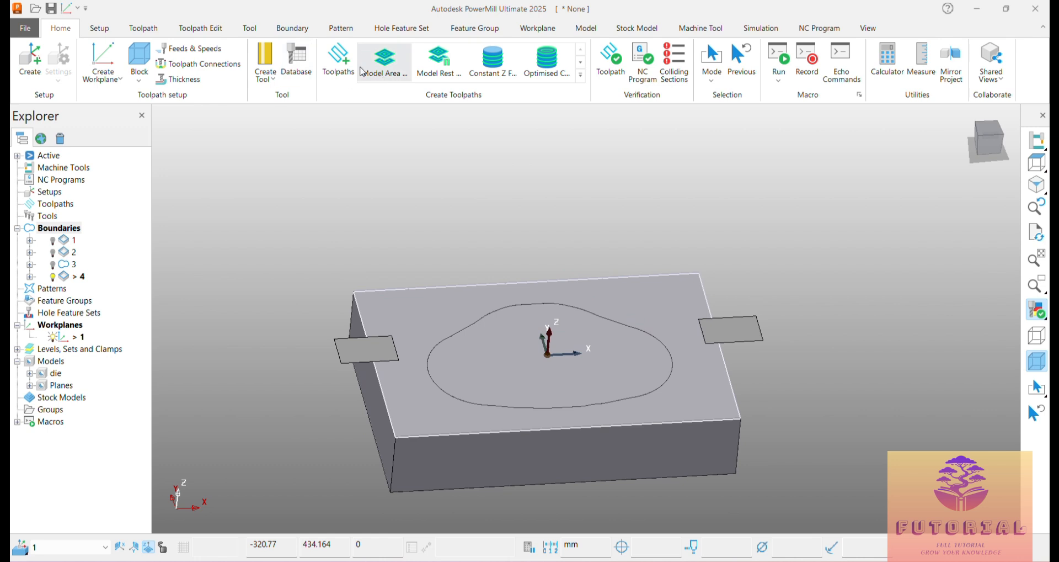
Set the toolpath safe area to workplane 1 with a rapid clearance of 8 mm, calculate the safe heights and accept.
{"action": "left_click", "coordinate": [192, 66]}
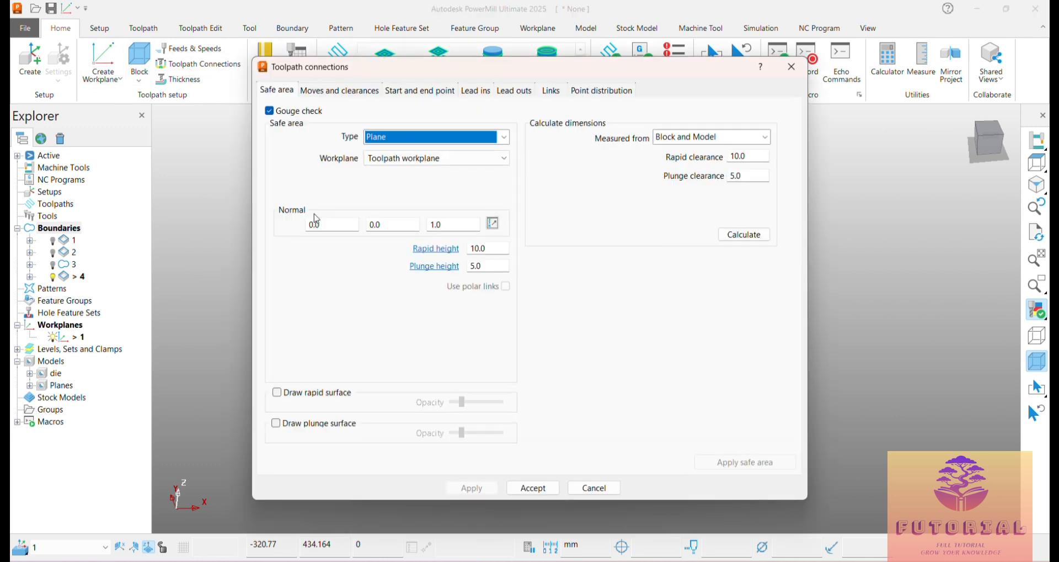
{"action": "double_click", "coordinate": [748, 157]}
{"action": "type", "text": "5"}
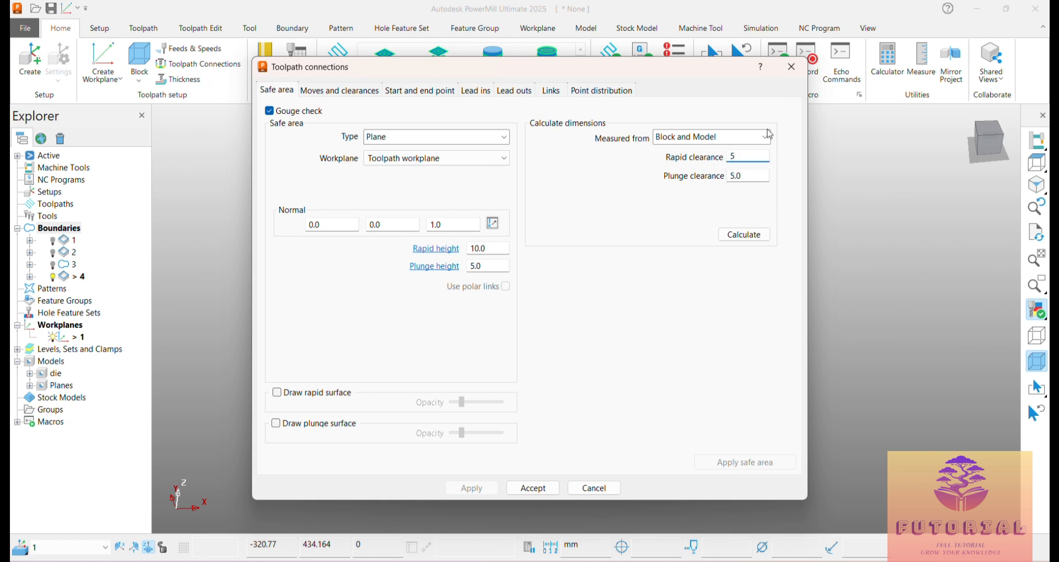
{"action": "left_click", "coordinate": [452, 159]}
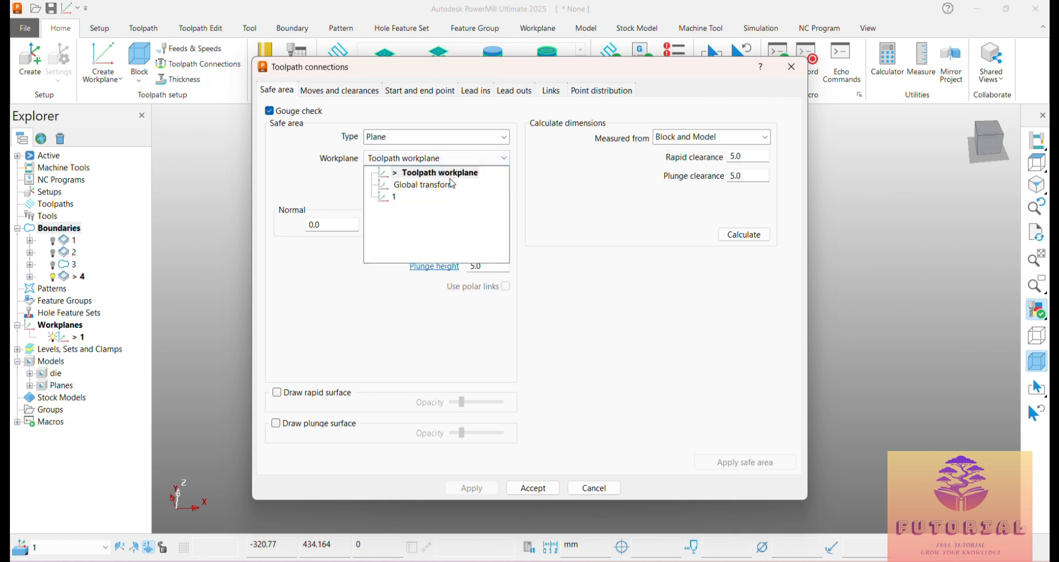
{"action": "left_click", "coordinate": [395, 200]}
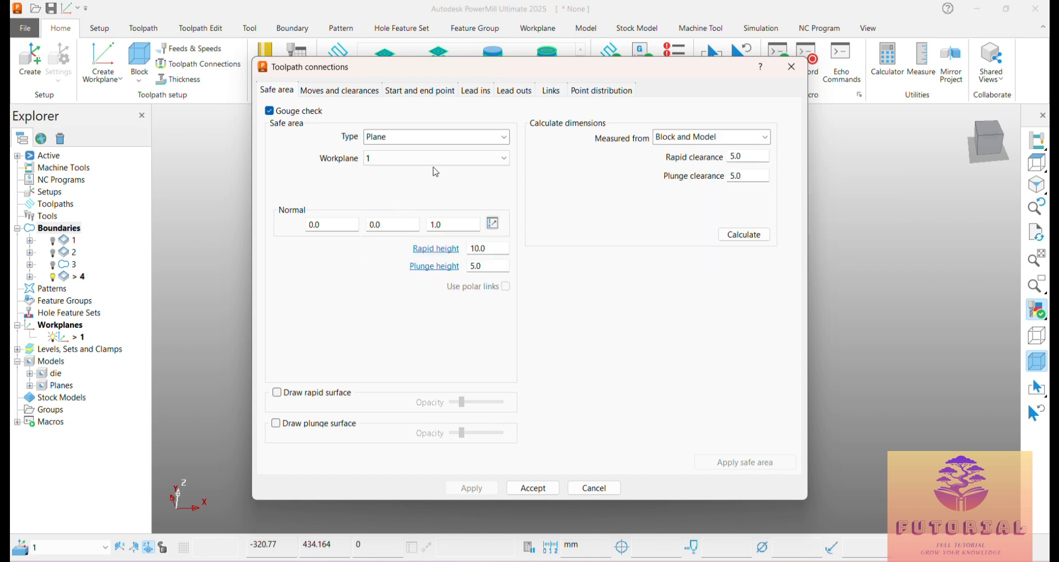
{"action": "double_click", "coordinate": [744, 157]}
{"action": "type", "text": "8"}
{"action": "left_click", "coordinate": [744, 234]}
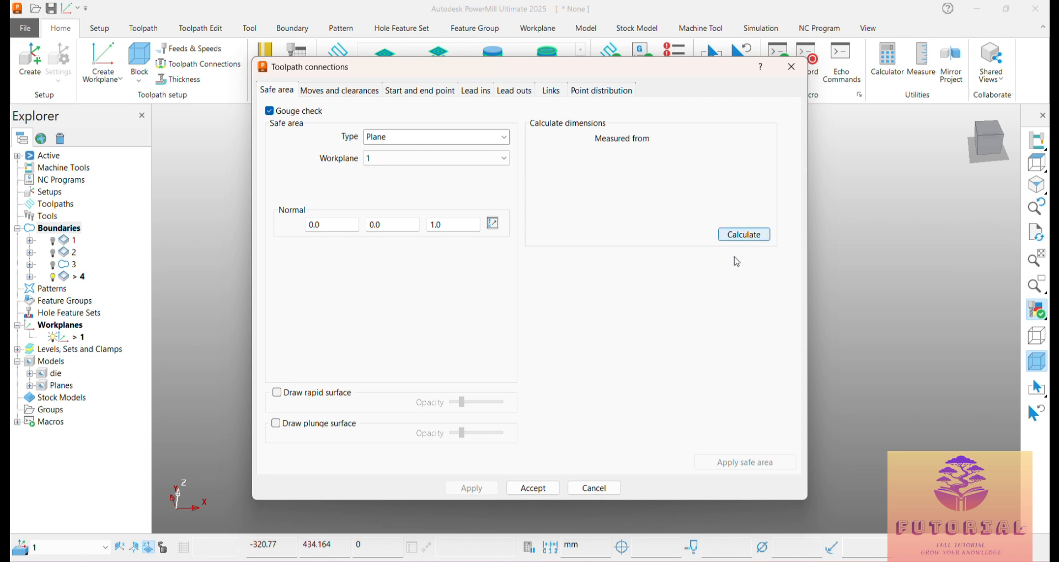
{"action": "left_click", "coordinate": [534, 488]}
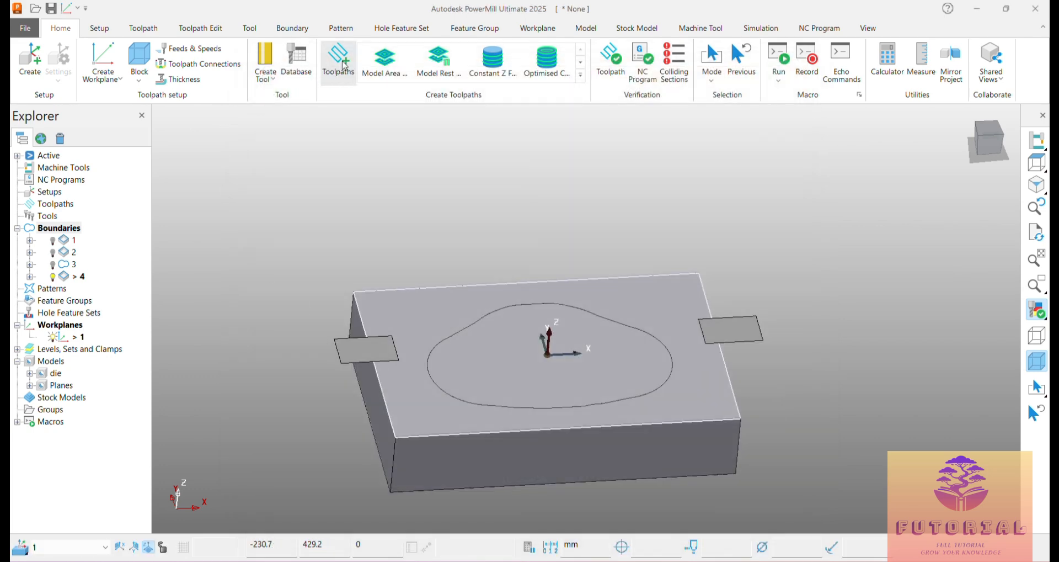
Start a new toolpath with the Model Area Clearance strategy from the 3D Area Clearance category.
{"action": "left_click", "coordinate": [326, 70]}
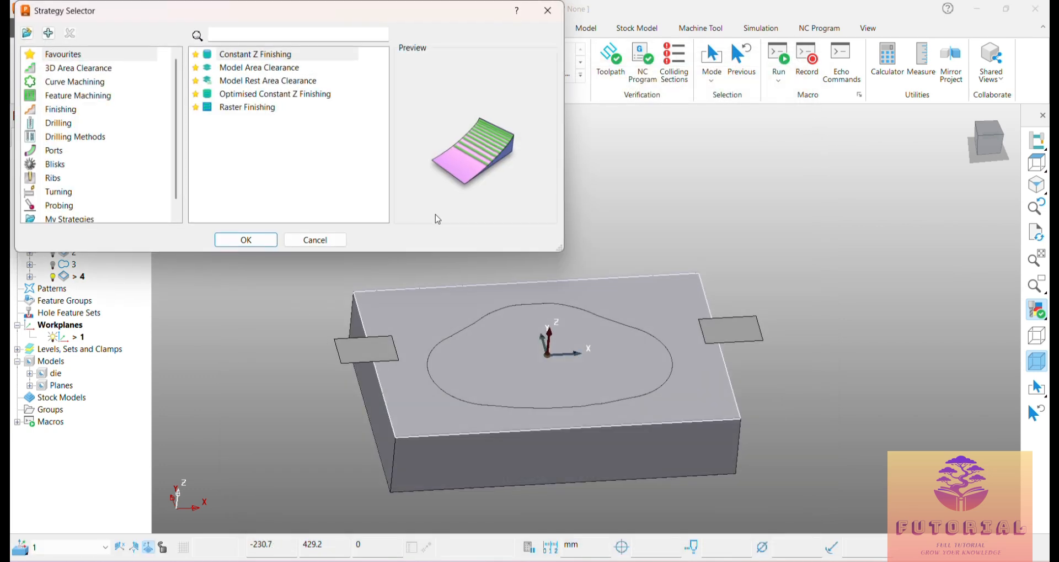
{"action": "left_click", "coordinate": [75, 68]}
{"action": "left_click", "coordinate": [282, 68]}
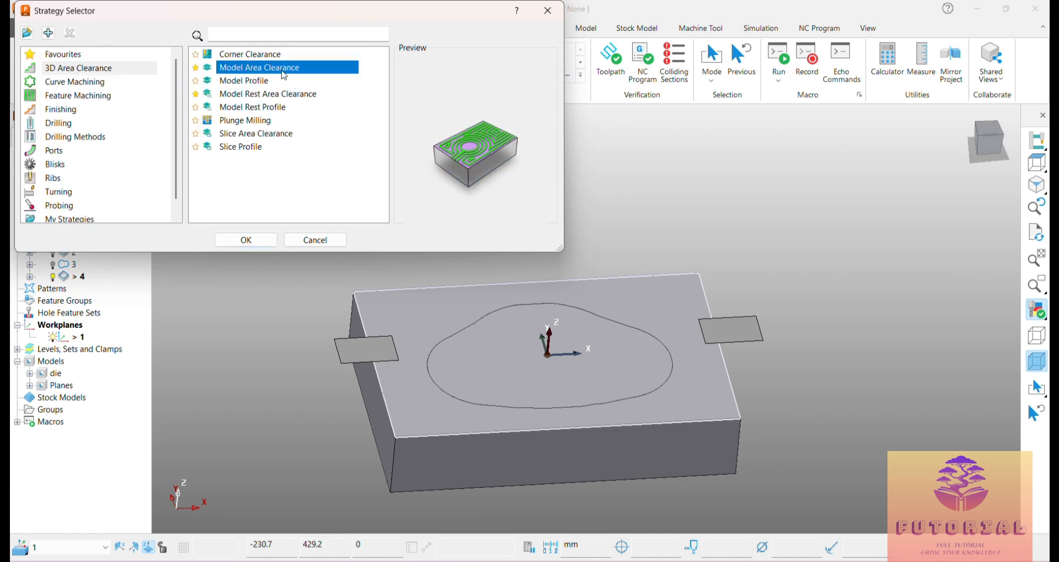
{"action": "left_click", "coordinate": [246, 239]}
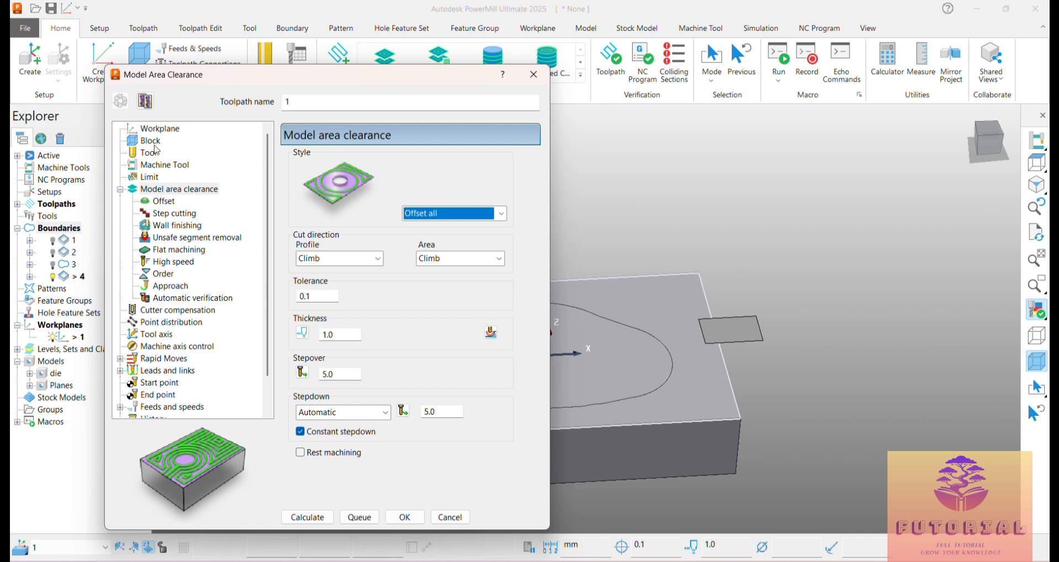
Create an end mill for the toolpath, named "facing 20 endmill", with a diameter of 20 mm.
{"action": "left_click", "coordinate": [151, 156]}
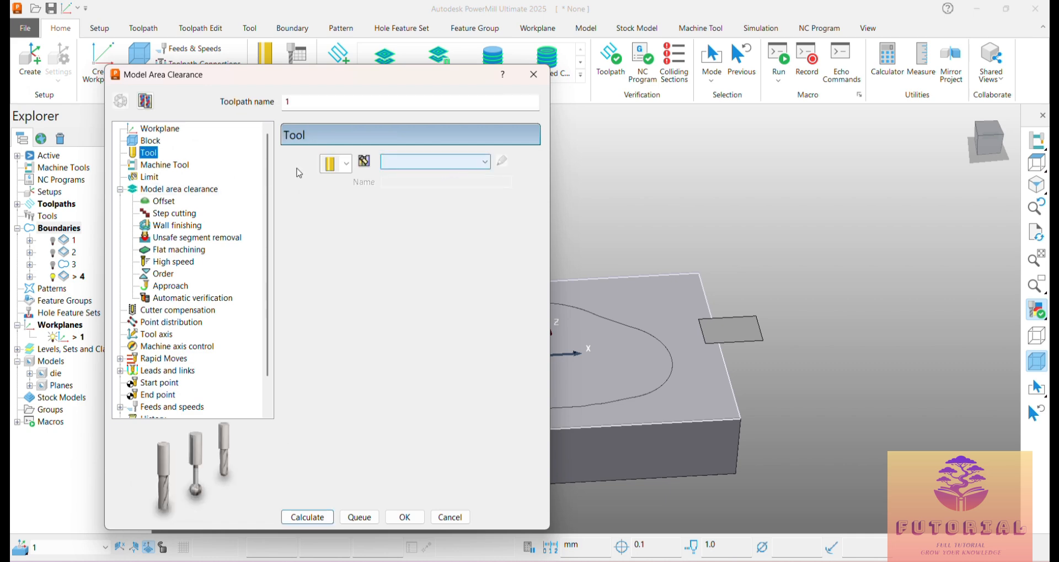
{"action": "left_click", "coordinate": [346, 165]}
{"action": "left_click", "coordinate": [333, 188]}
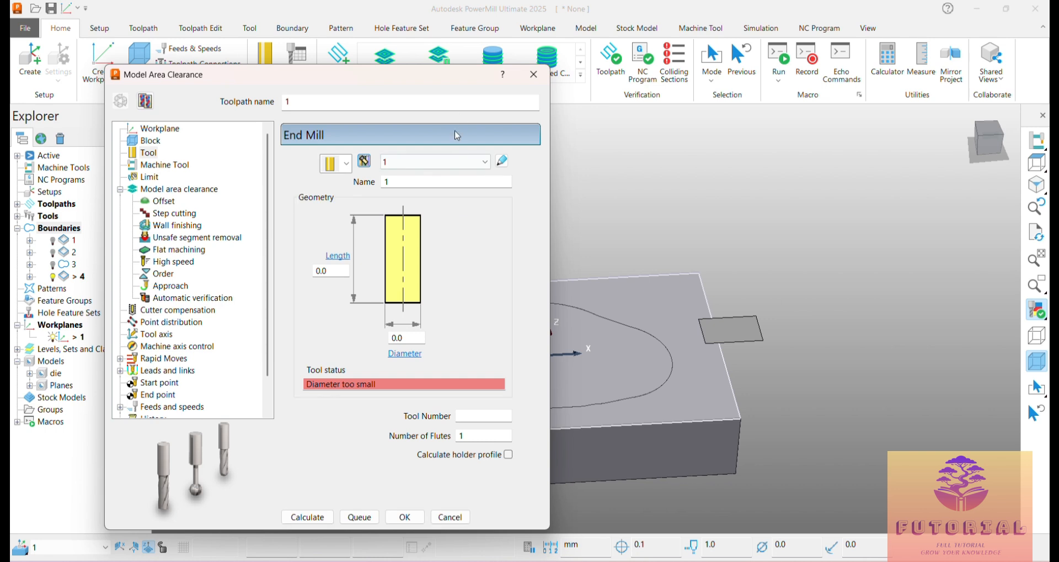
{"action": "left_click", "coordinate": [422, 182]}
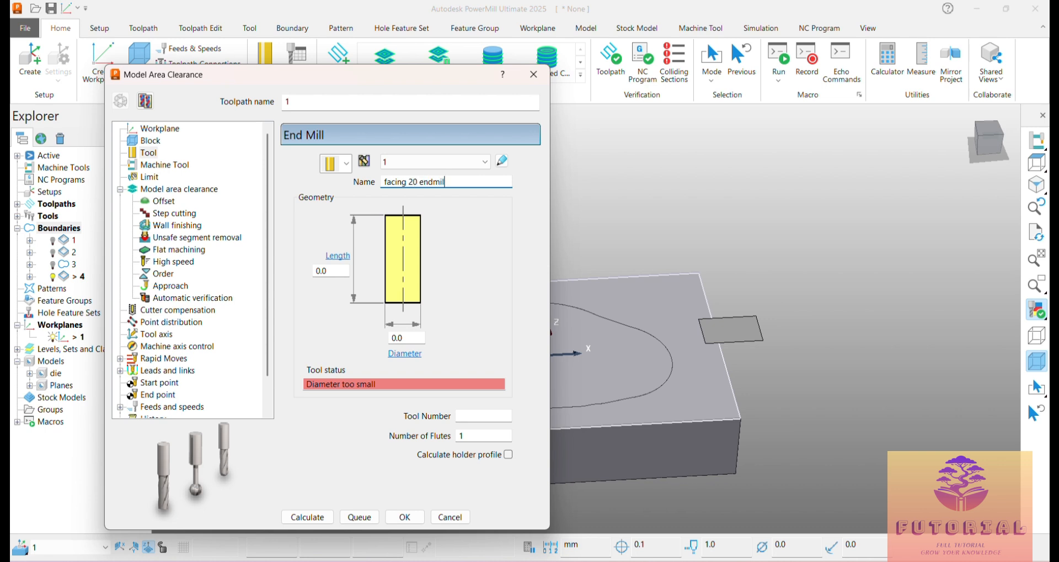
{"action": "left_click", "coordinate": [408, 338]}
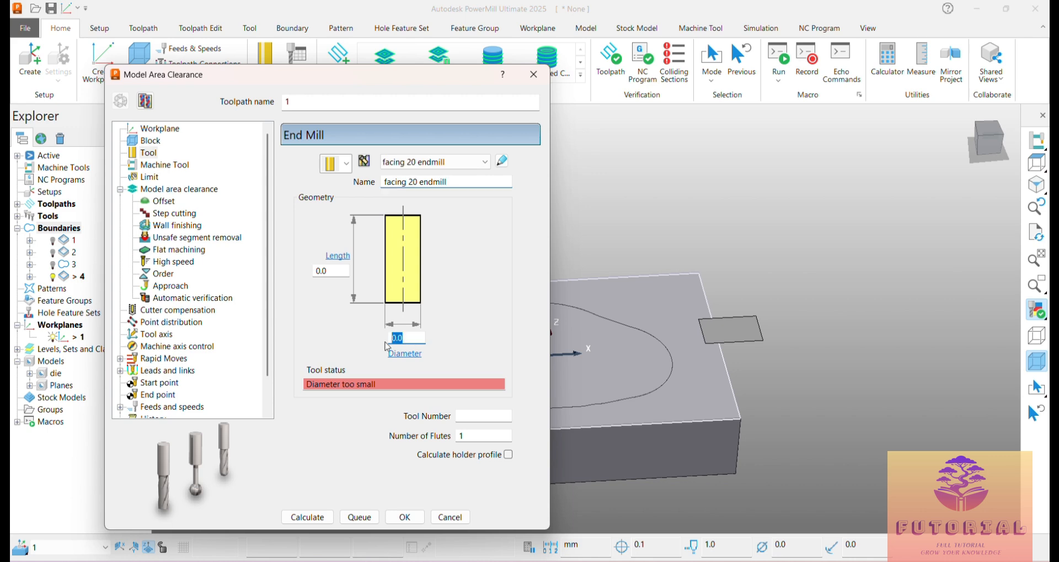
{"action": "type", "text": "20"}
{"action": "left_click", "coordinate": [341, 273]}
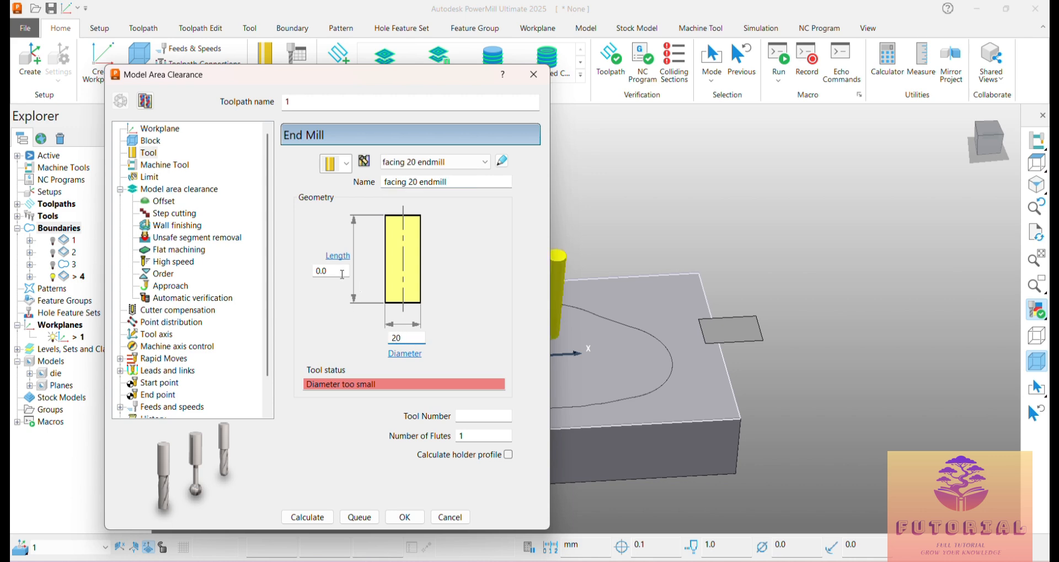
Set the area clearance style to Raster and both the profile and area cut directions to Any.
{"action": "left_click", "coordinate": [164, 191]}
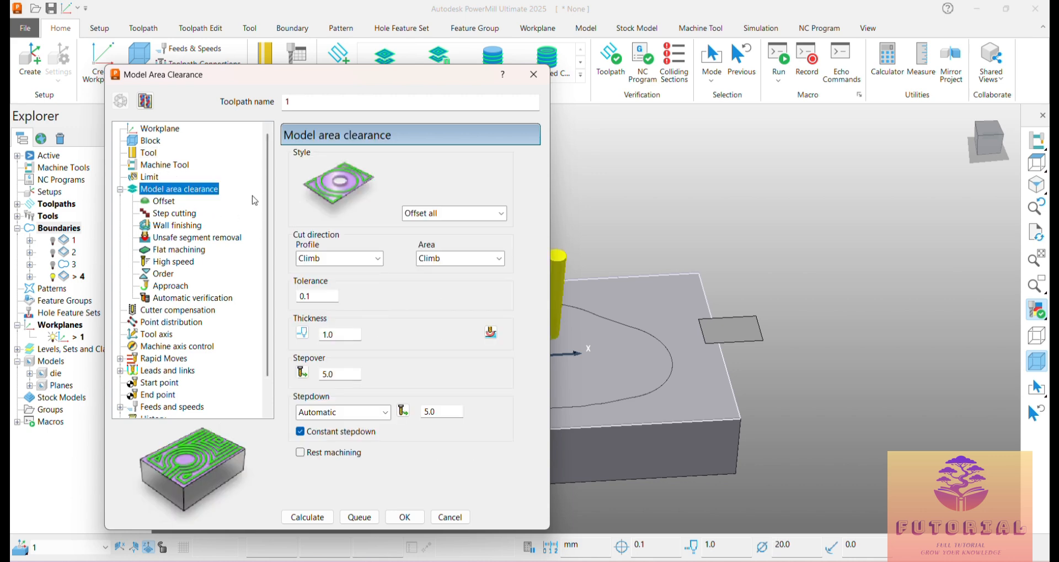
{"action": "left_click", "coordinate": [484, 218]}
{"action": "left_click", "coordinate": [484, 227]}
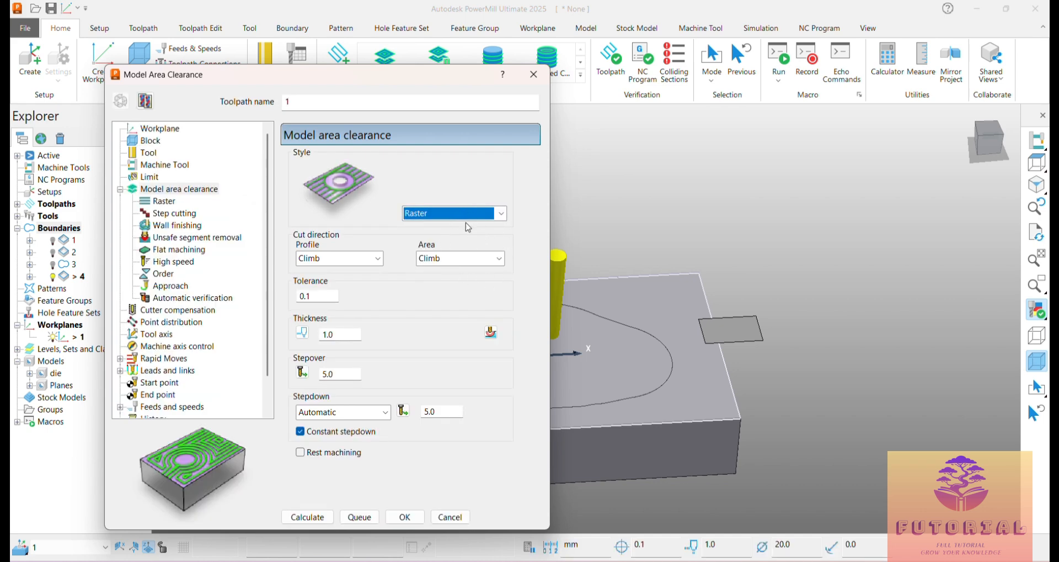
{"action": "left_click", "coordinate": [375, 258]}
{"action": "left_click", "coordinate": [355, 302]}
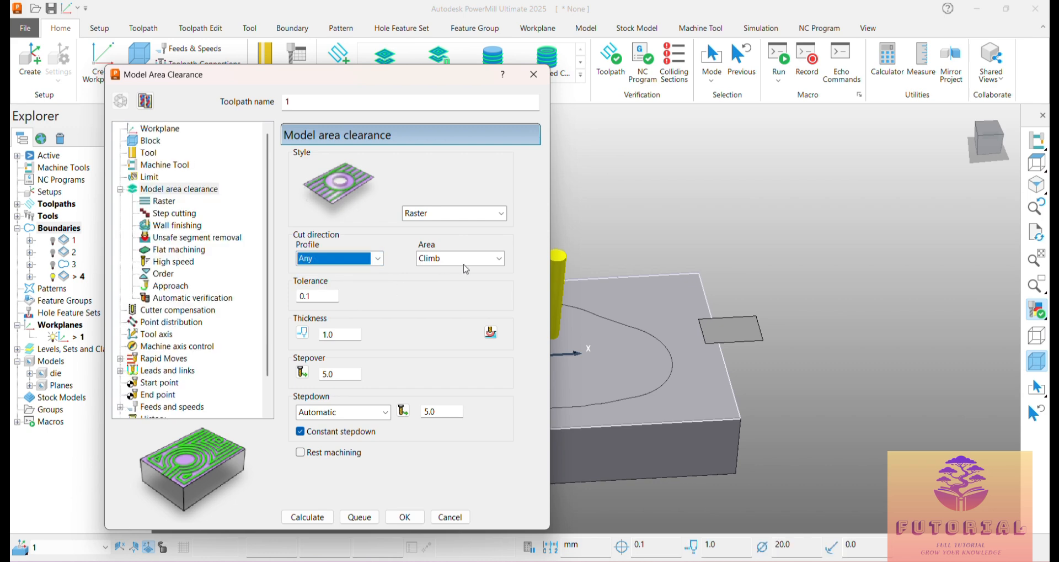
{"action": "left_click", "coordinate": [464, 265]}
{"action": "left_click", "coordinate": [462, 299]}
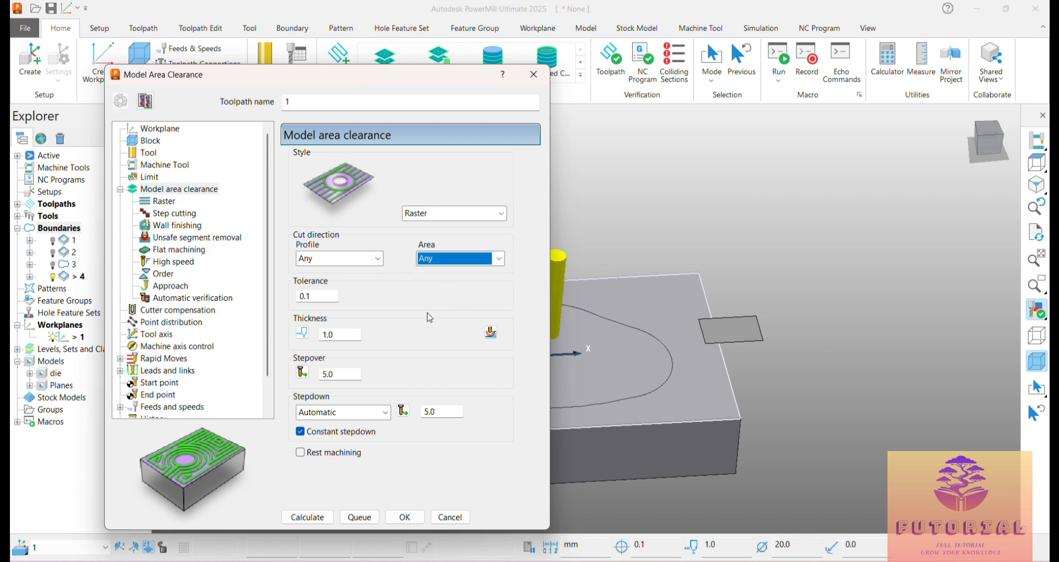
Set the toolpath's thickness to 0, stepover to 14 mm and stepdown to 0.3 mm.
{"action": "left_click_drag", "start_coordinate": [345, 335], "coordinate": [291, 338]}
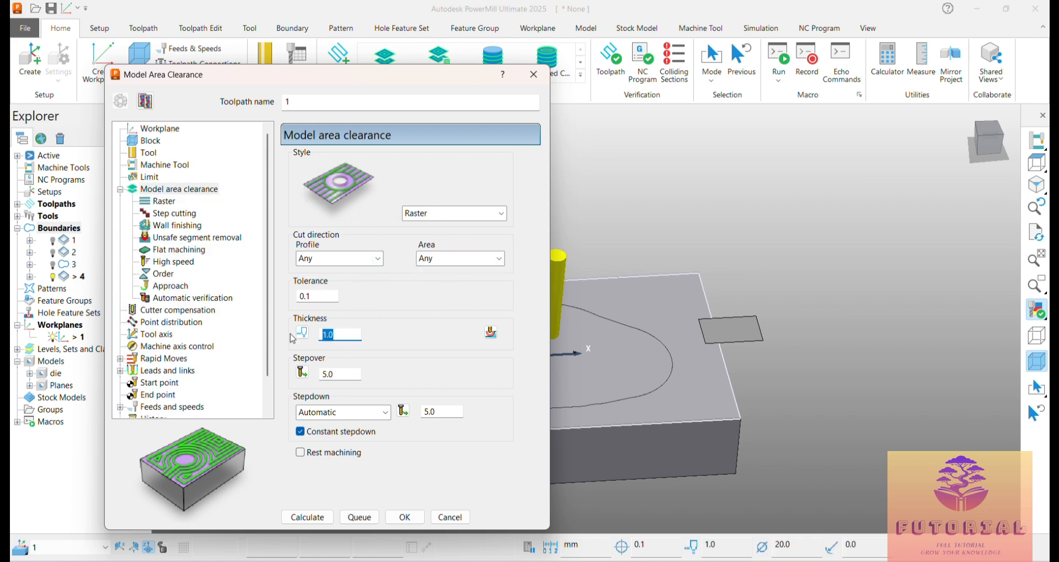
{"action": "type", "text": "0"}
{"action": "left_click_drag", "start_coordinate": [339, 375], "coordinate": [317, 378]}
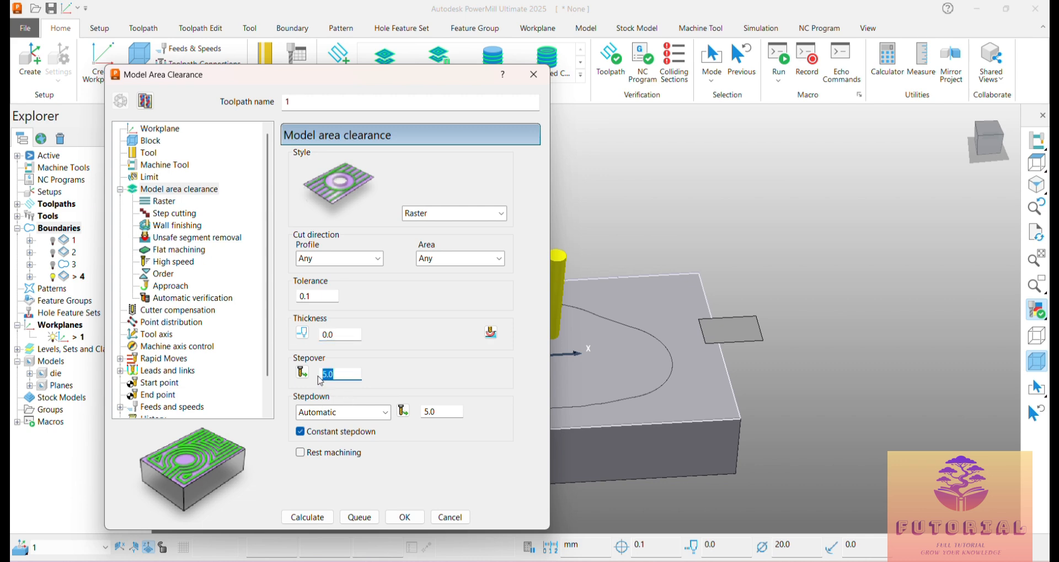
{"action": "type", "text": "14"}
{"action": "left_click_drag", "start_coordinate": [464, 412], "coordinate": [418, 417]}
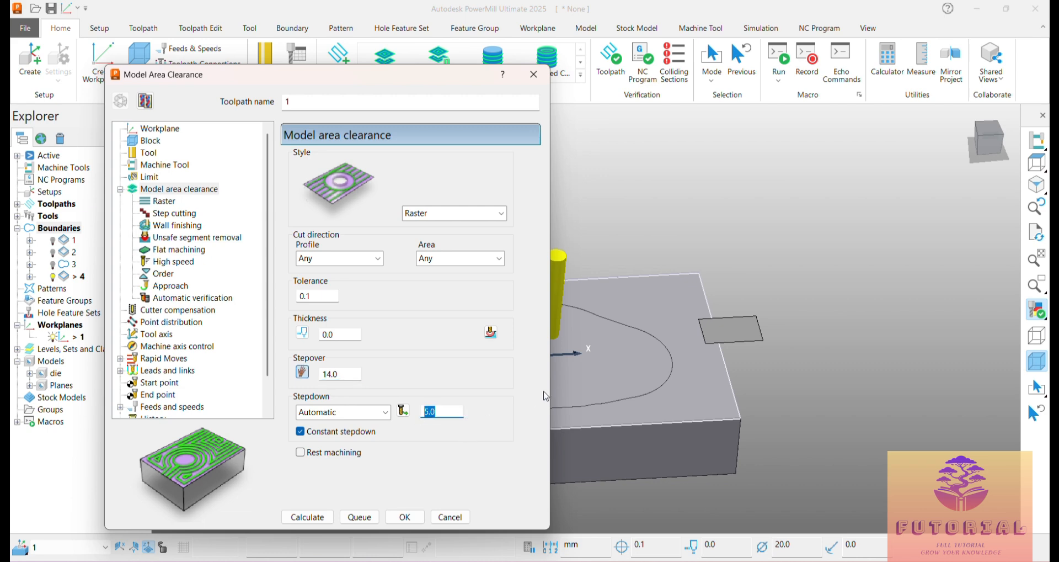
{"action": "type", "text": ".3"}
Set flat machining to Level and turn off adding approaches from outside.
{"action": "left_click", "coordinate": [179, 249]}
{"action": "left_click", "coordinate": [351, 173]}
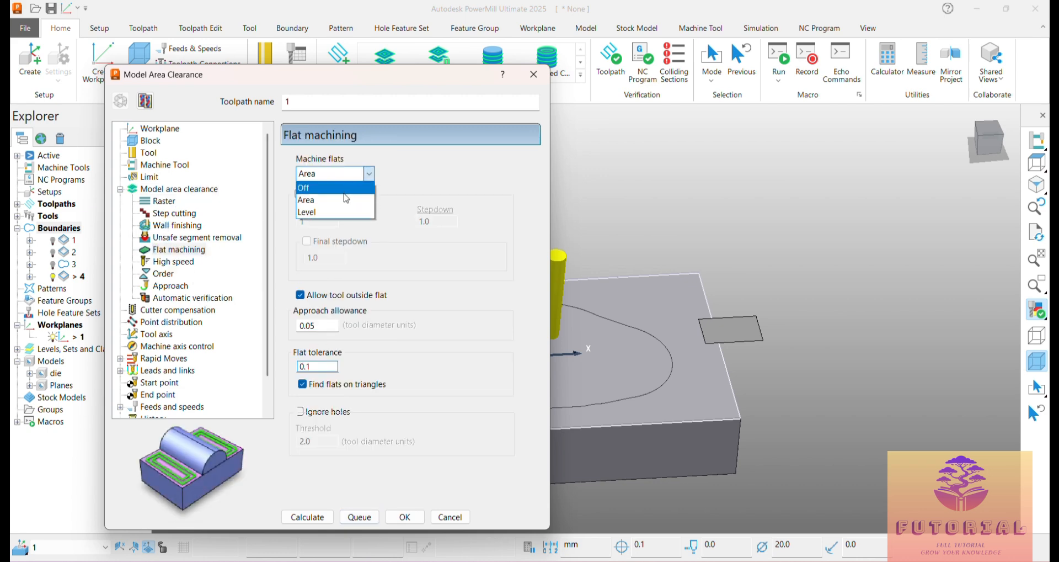
{"action": "left_click", "coordinate": [352, 172]}
{"action": "left_click", "coordinate": [352, 173]}
{"action": "left_click", "coordinate": [320, 211]}
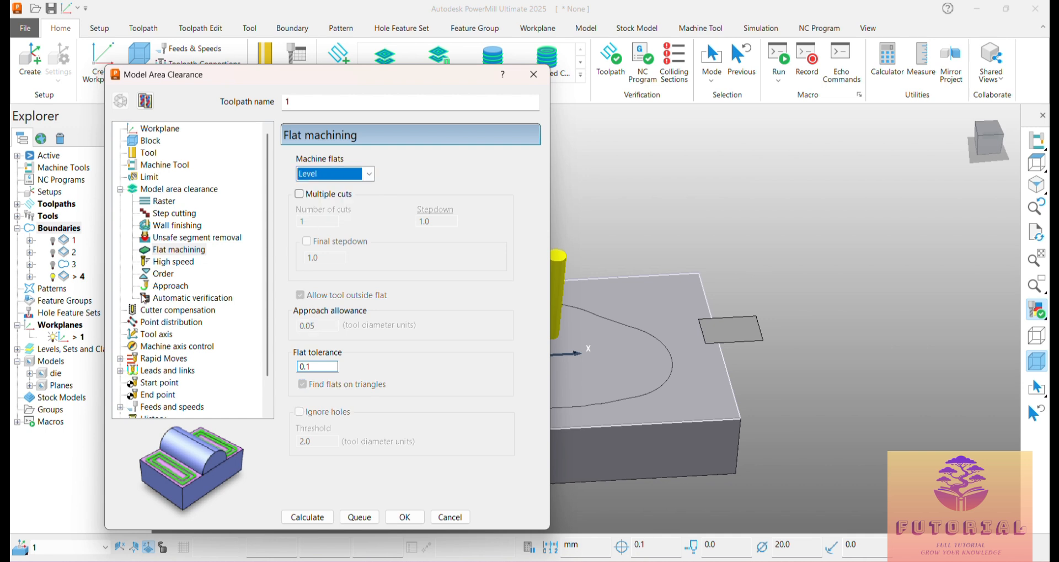
{"action": "left_click", "coordinate": [170, 285]}
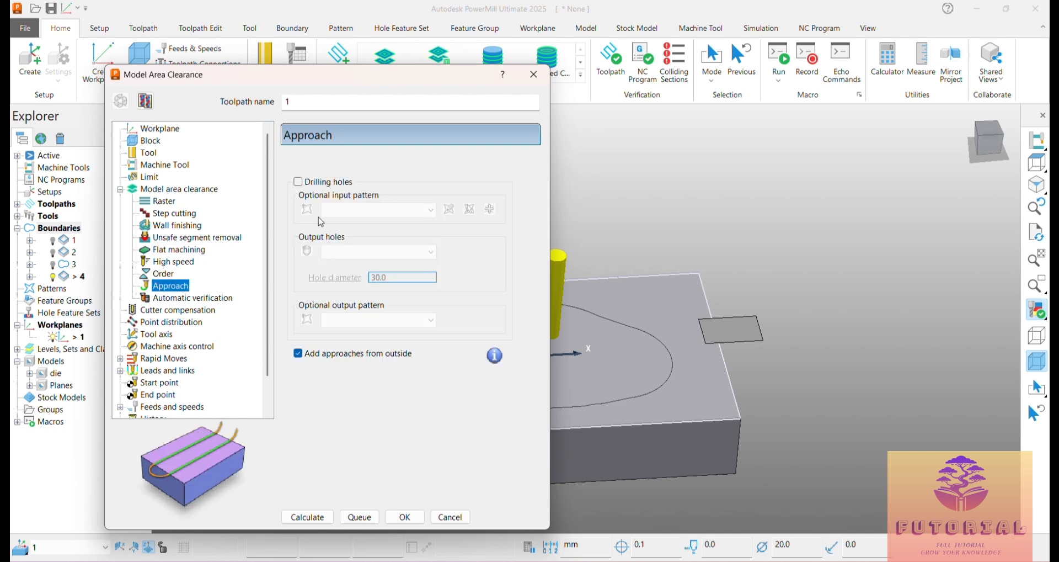
{"action": "left_click", "coordinate": [298, 353]}
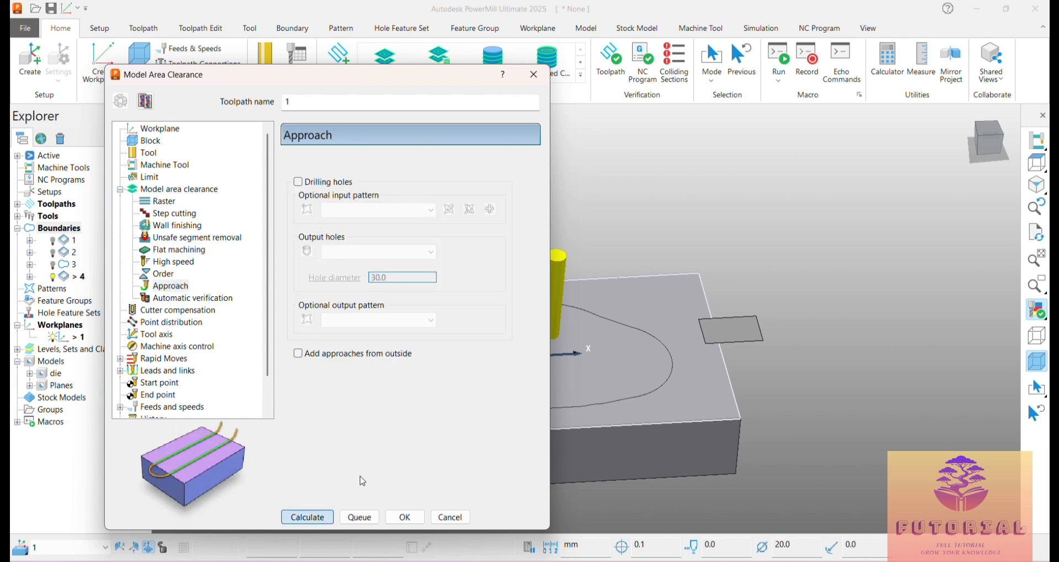
Calculate the facing toolpath, close its settings and inspect the raster passes around both raised edge planes.
{"action": "key", "text": "Return"}
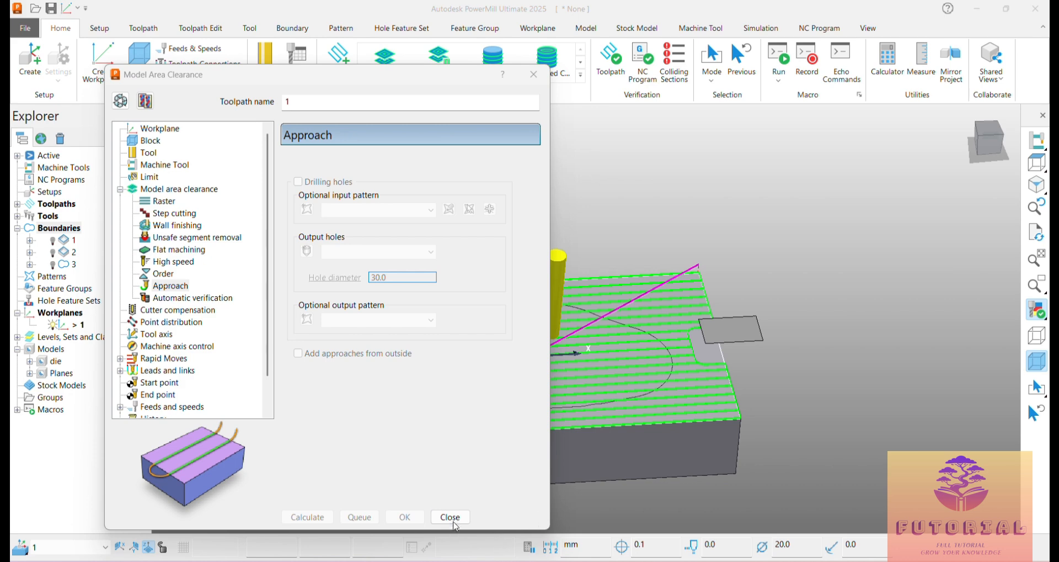
{"action": "left_click", "coordinate": [450, 516]}
{"action": "scroll", "coordinate": [716, 473], "scroll_direction": "up", "scroll_amount": 5}
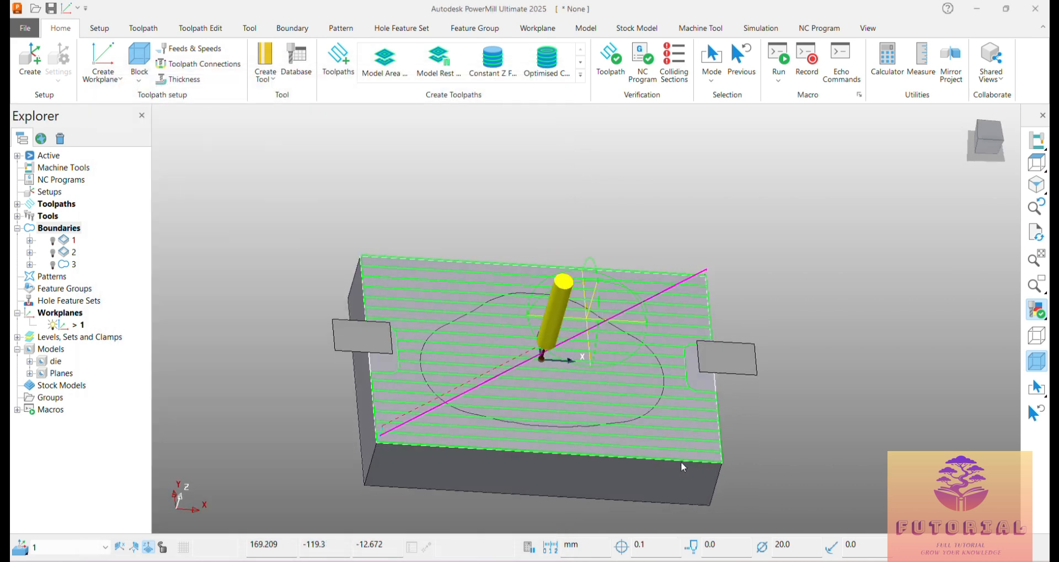
{"action": "middle_click_drag", "start_coordinate": [681, 461], "coordinate": [739, 405]}
{"action": "middle_click_drag", "start_coordinate": [331, 394], "coordinate": [340, 388]}
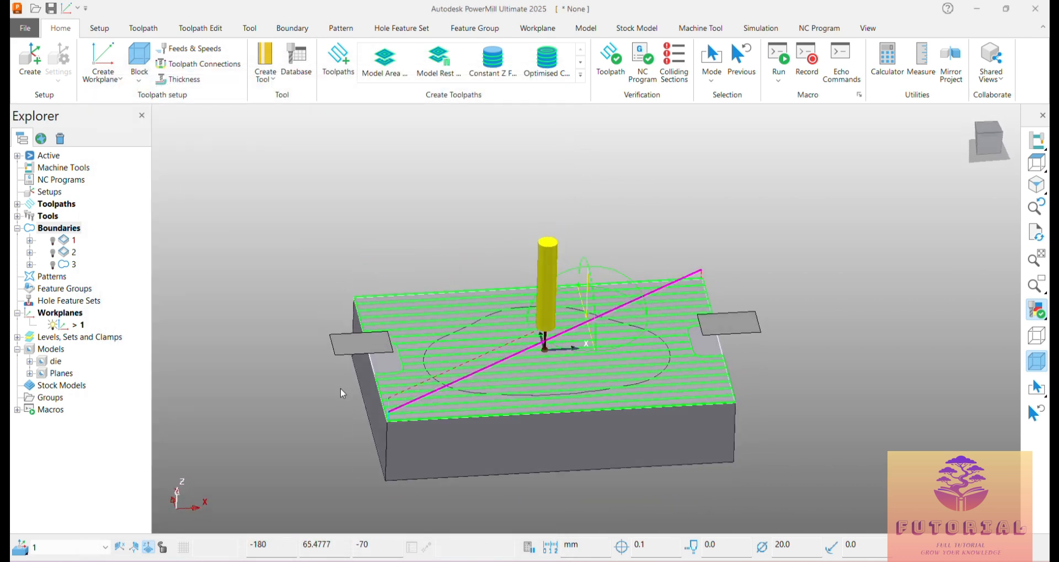
{"action": "scroll", "coordinate": [409, 392], "scroll_direction": "up", "scroll_amount": 5}
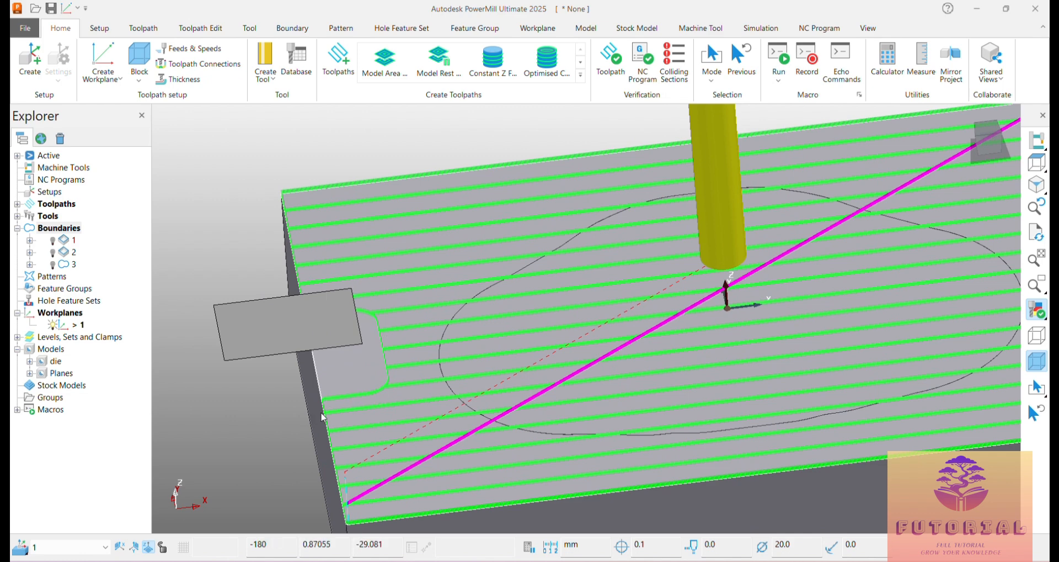
{"action": "scroll", "coordinate": [423, 406], "scroll_direction": "down", "scroll_amount": 5}
{"action": "scroll", "coordinate": [610, 439], "scroll_direction": "up", "scroll_amount": 5}
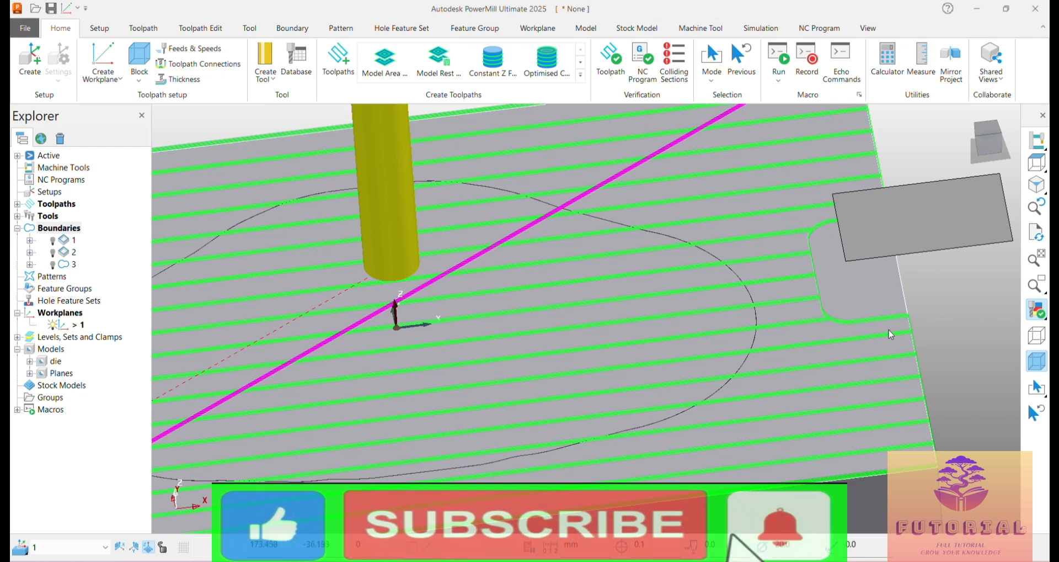
Open the block settings and set the block's X length to 390 mm.
{"action": "scroll", "coordinate": [844, 236], "scroll_direction": "down", "scroll_amount": 6}
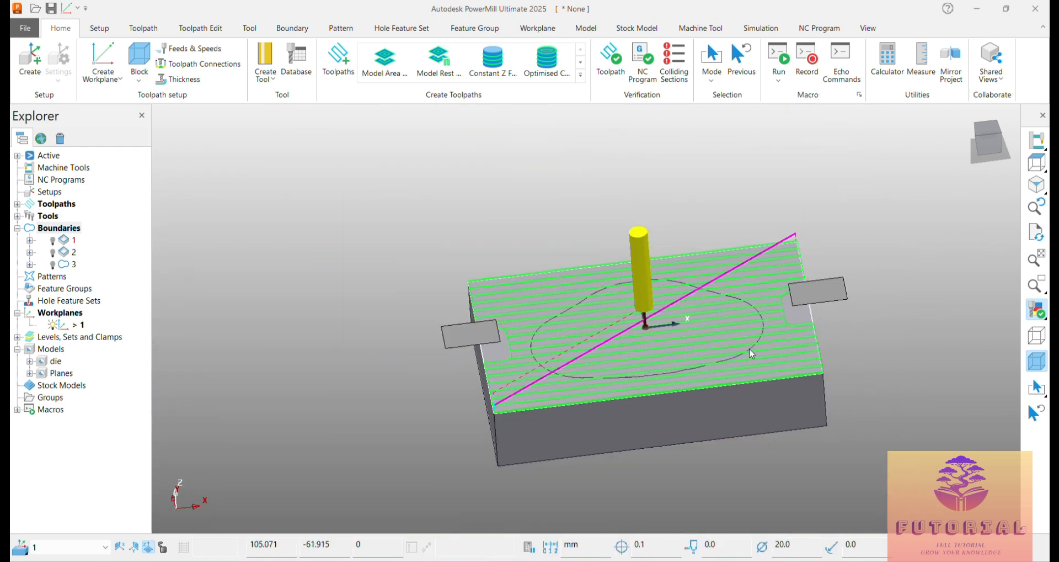
{"action": "middle_click_drag", "start_coordinate": [764, 384], "coordinate": [760, 389]}
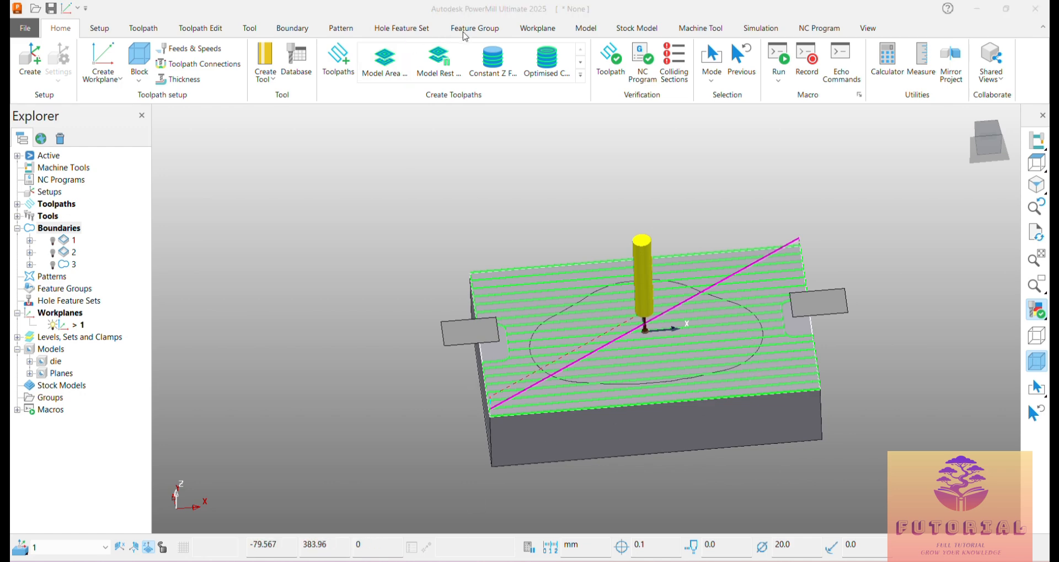
{"action": "middle_click_drag", "start_coordinate": [849, 392], "coordinate": [807, 413]}
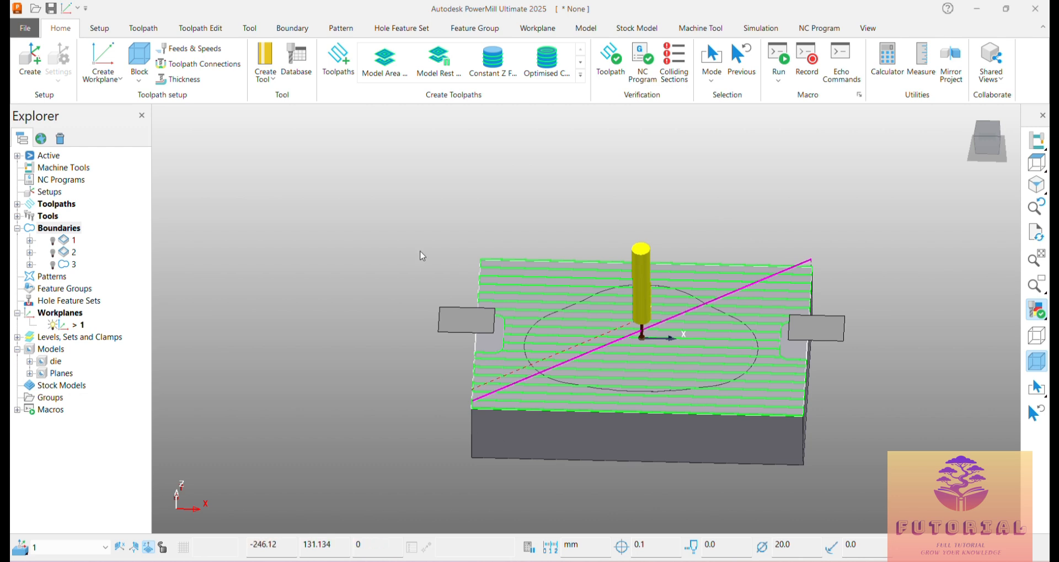
{"action": "left_click", "coordinate": [142, 61]}
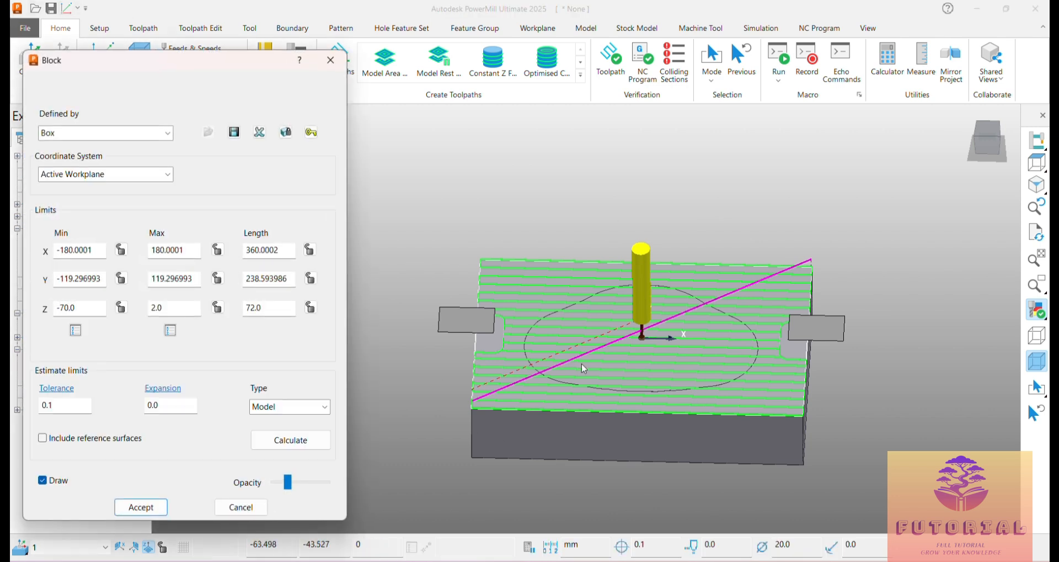
{"action": "double_click", "coordinate": [284, 252]}
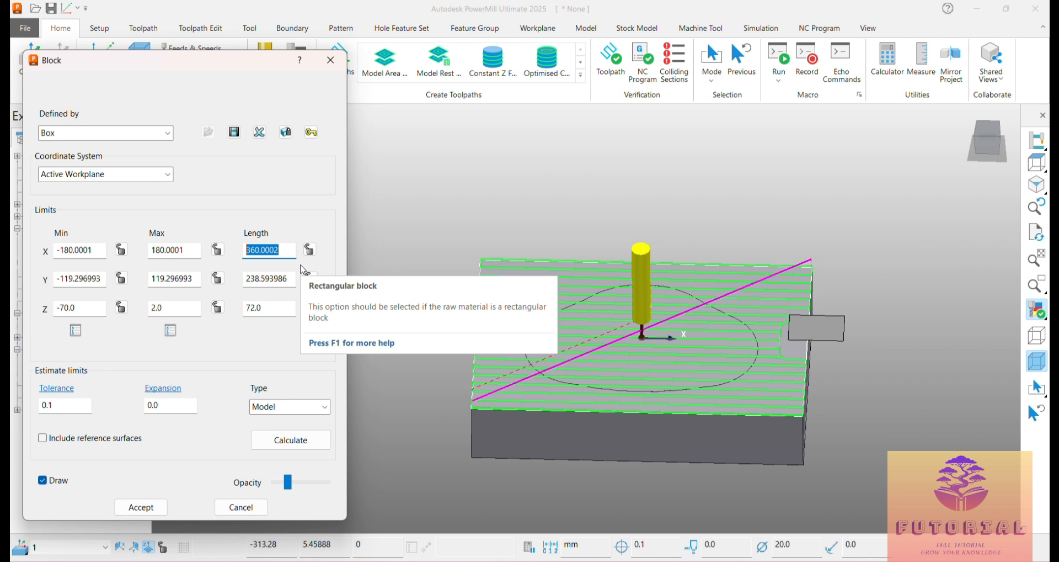
{"action": "type", "text": "400"}
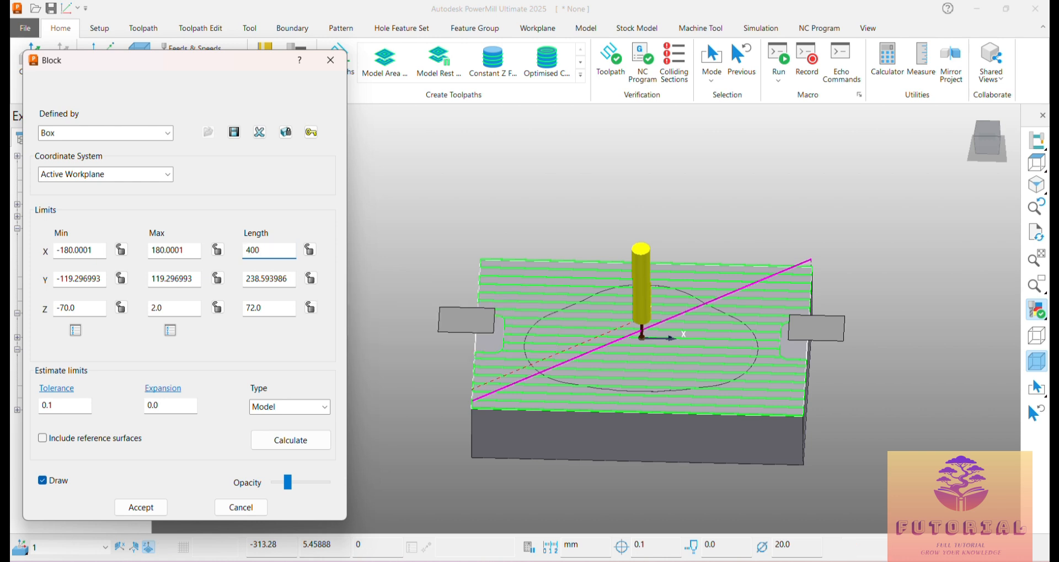
{"action": "key", "text": "Return"}
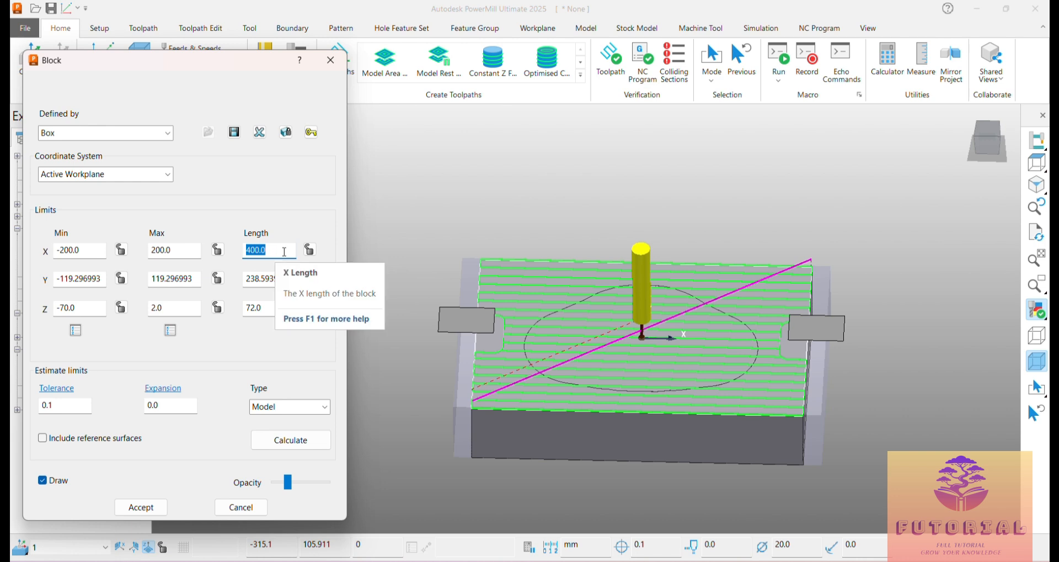
{"action": "type", "text": "39"}
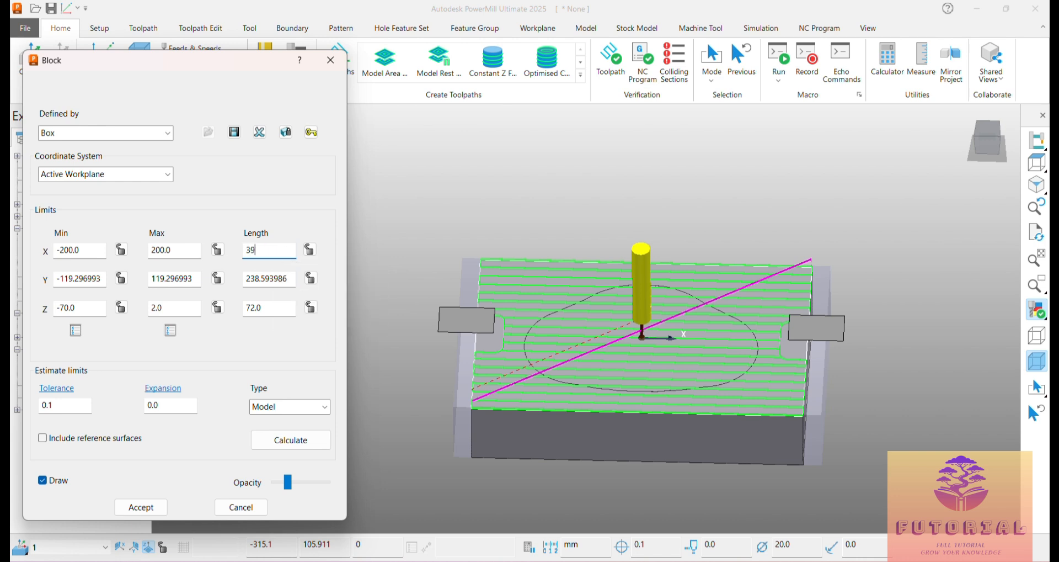
{"action": "type", "text": "0"}
{"action": "key", "text": "Return"}
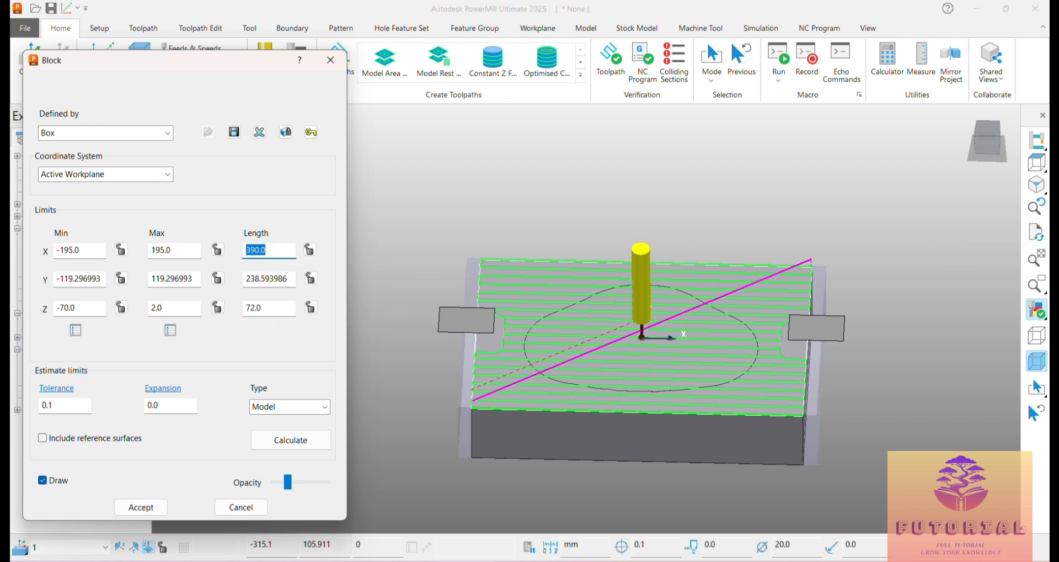
Set the block's Y length to 270 mm and accept the enlarged block.
{"action": "left_click", "coordinate": [293, 278]}
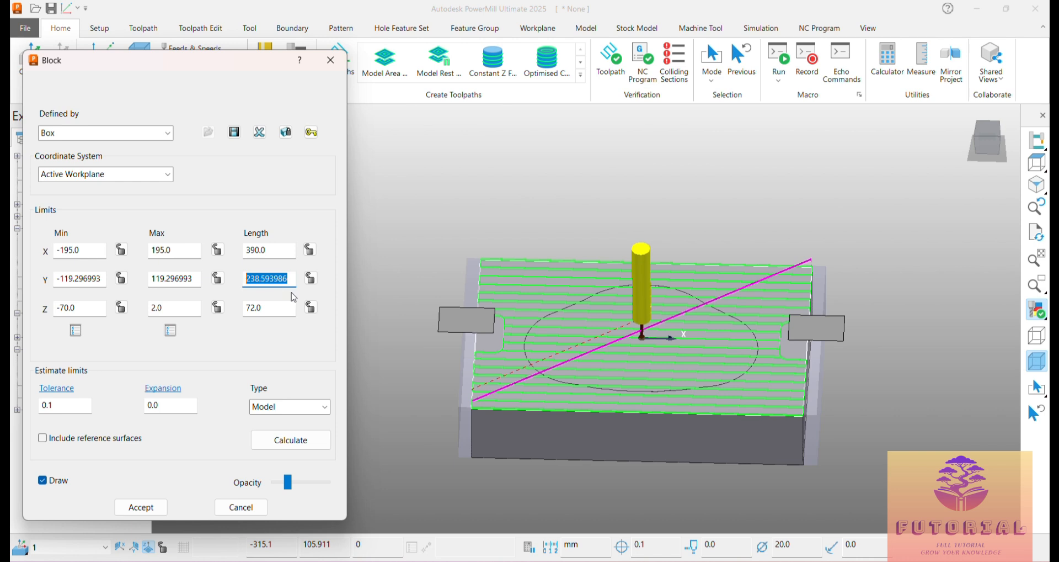
{"action": "type", "text": "270"}
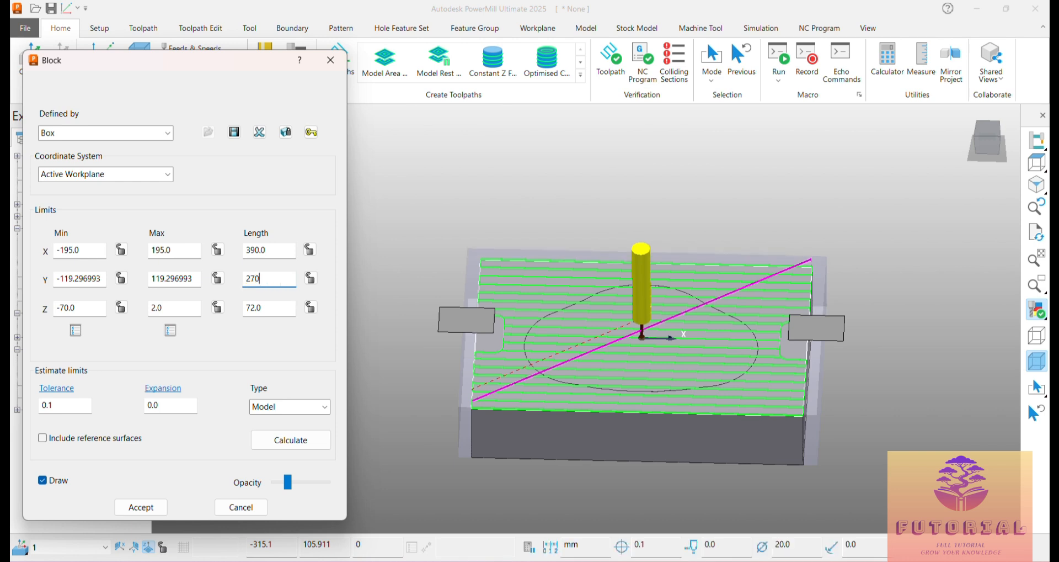
{"action": "key", "text": "Return"}
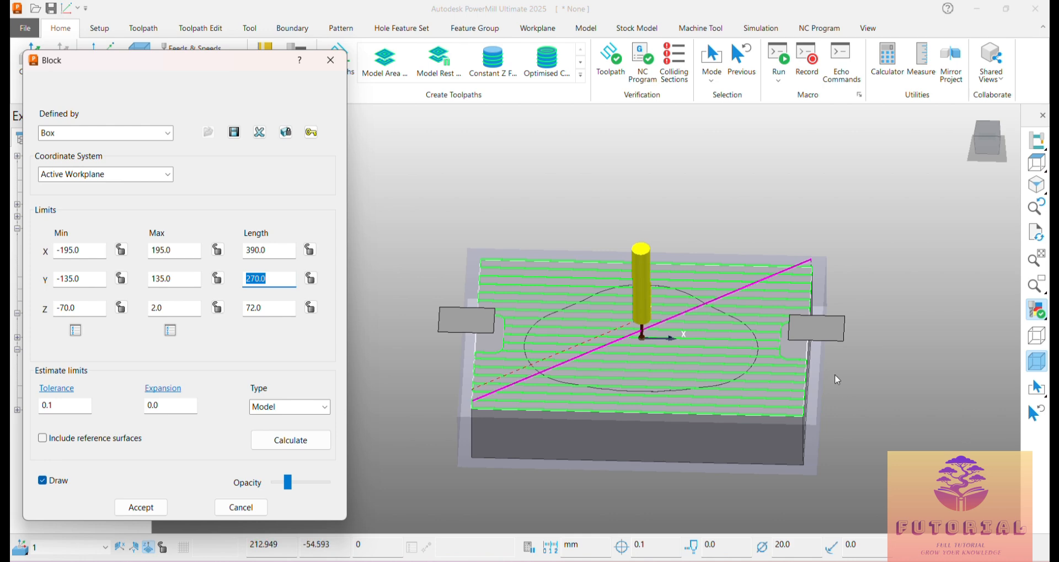
{"action": "middle_click_drag", "start_coordinate": [883, 396], "coordinate": [908, 393]}
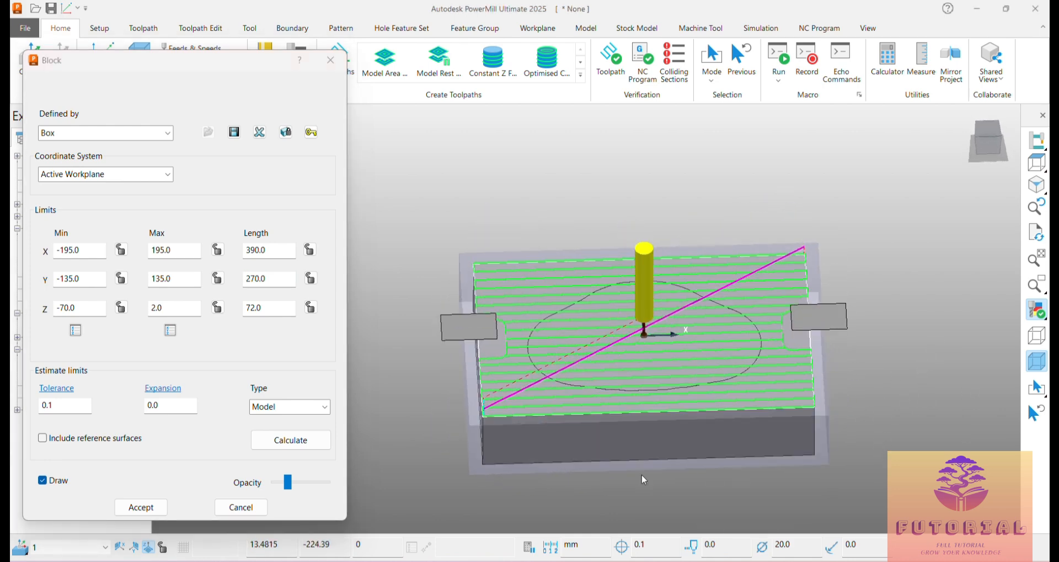
{"action": "left_click", "coordinate": [140, 507]}
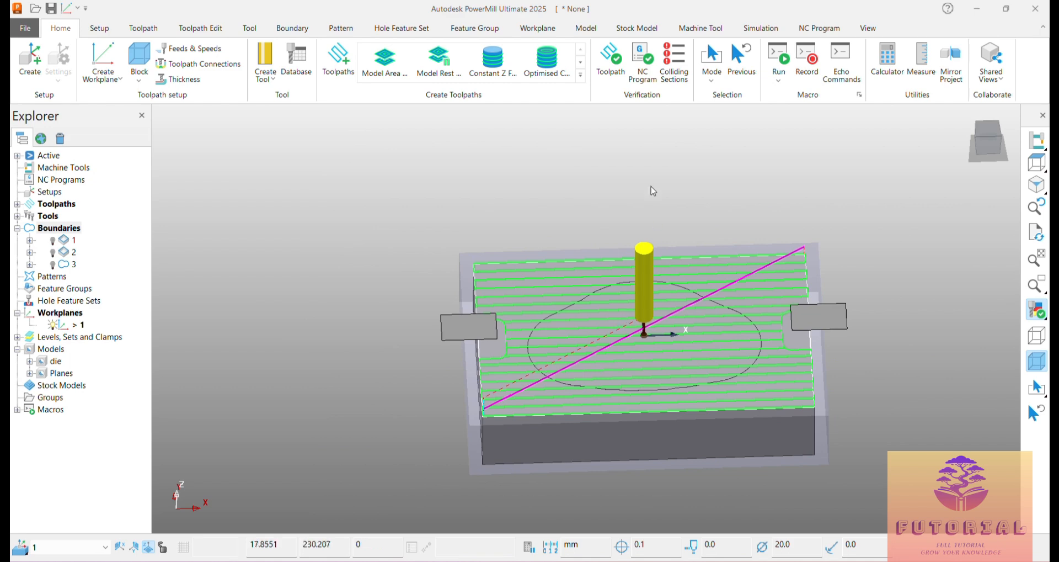
Start a new toolpath using the Constant Z Finishing strategy from the finishing category.
{"action": "middle_click_drag", "start_coordinate": [651, 186], "coordinate": [589, 352]}
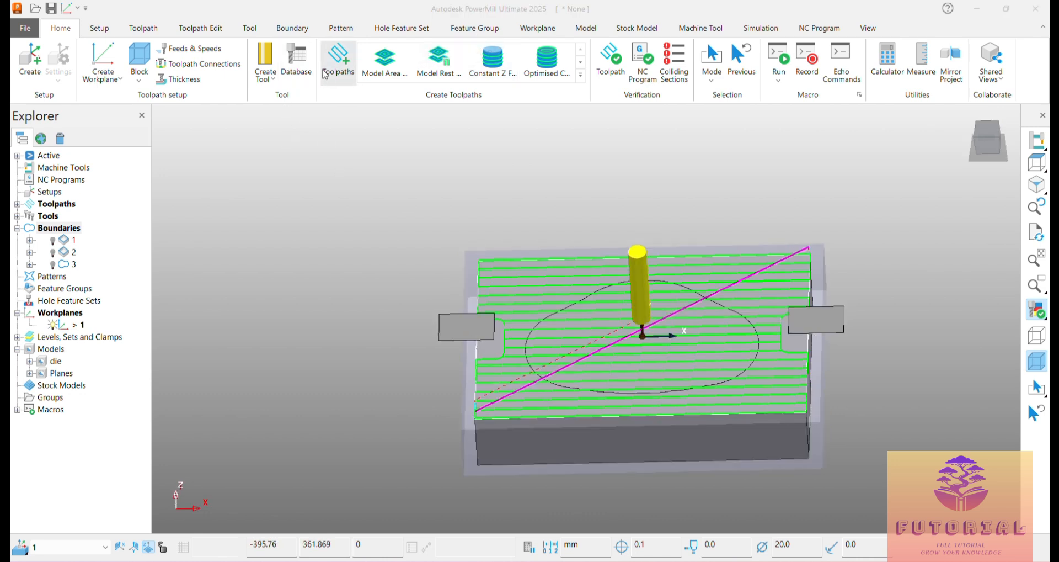
{"action": "left_click", "coordinate": [325, 73]}
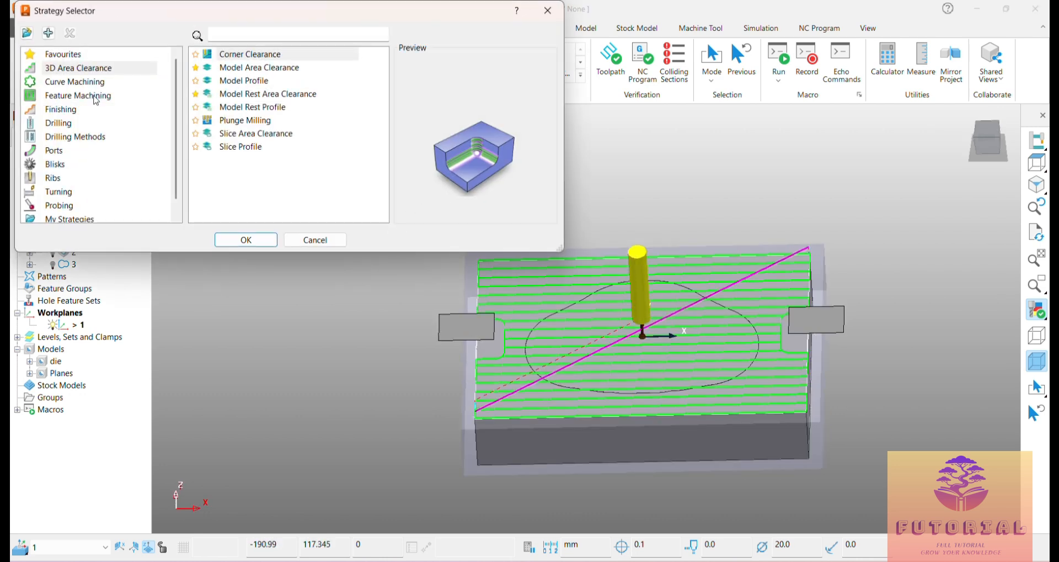
{"action": "left_click", "coordinate": [62, 112]}
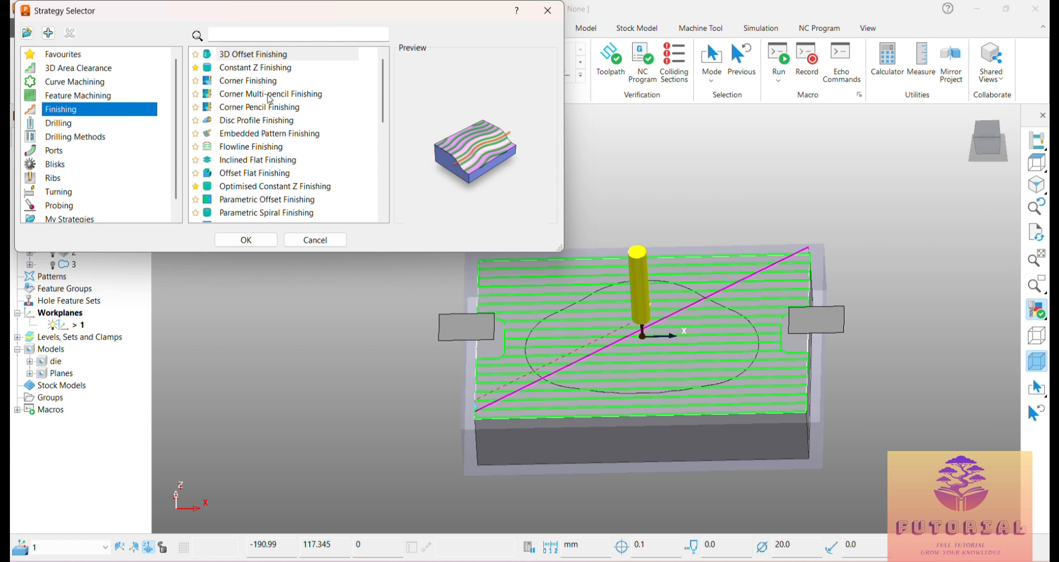
{"action": "left_click", "coordinate": [268, 71]}
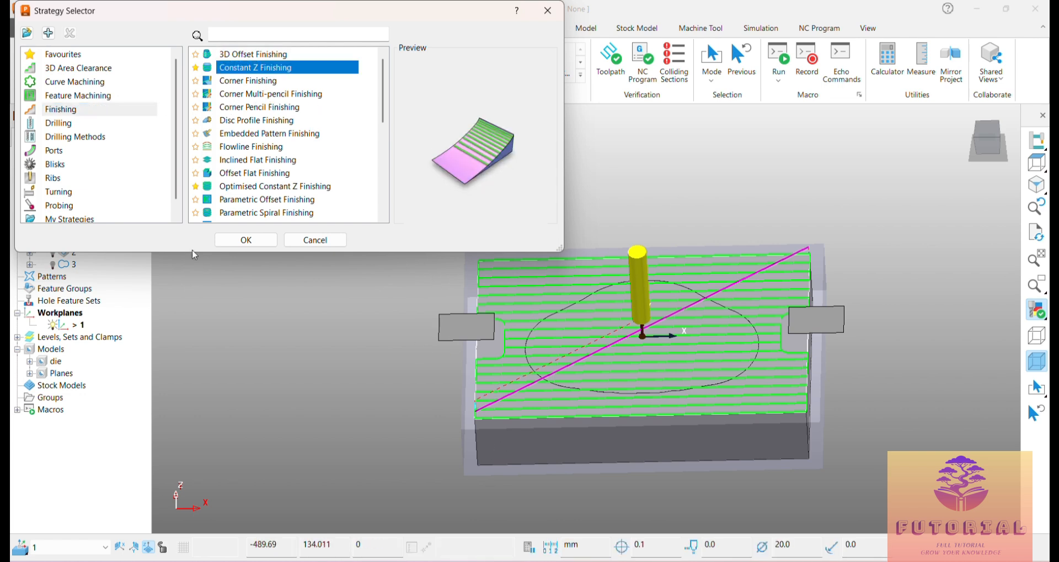
{"action": "left_click", "coordinate": [246, 241]}
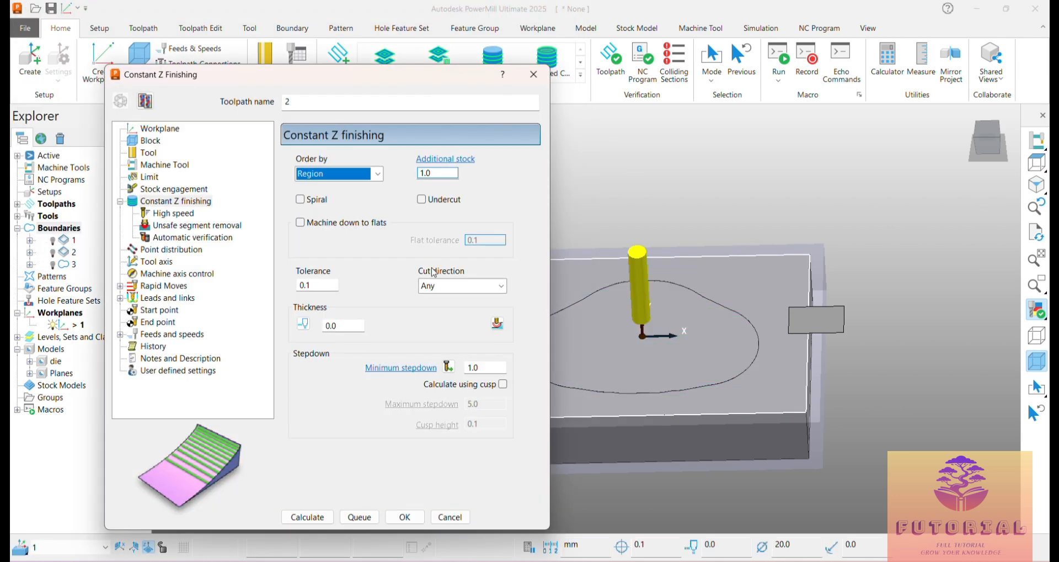
Check that the facing 20 endmill is the active tool and name the toolpath outermilling.
{"action": "left_click", "coordinate": [149, 152]}
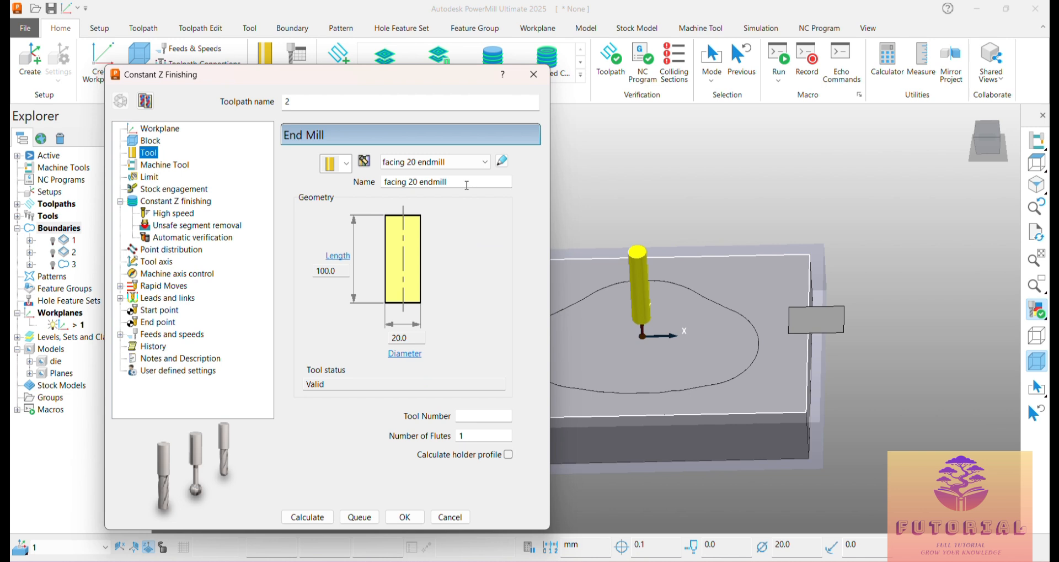
{"action": "double_click", "coordinate": [287, 101]}
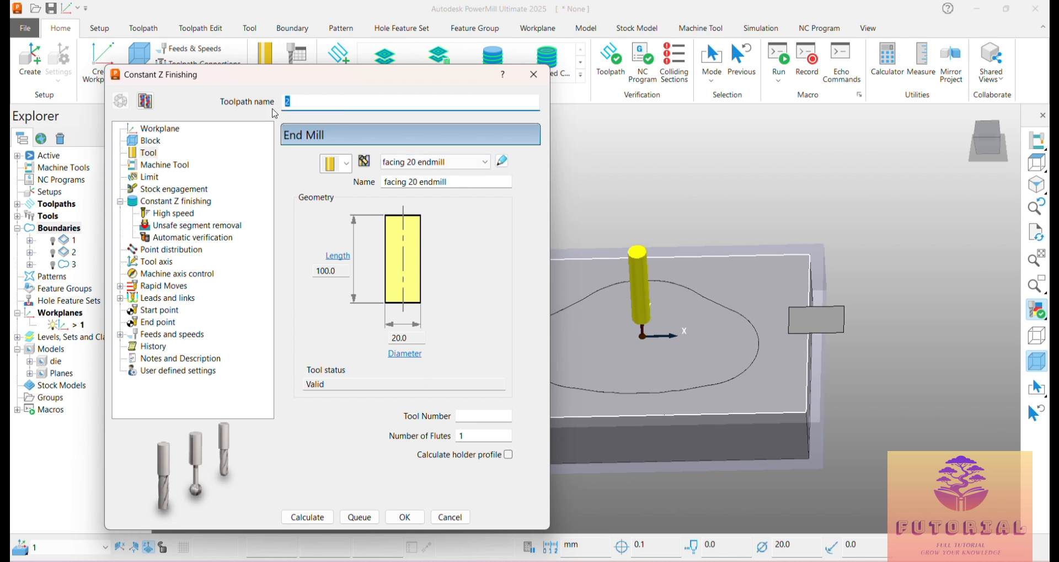
{"action": "type", "text": "outermilling"}
Set the boundary trimming in the toolpath's limits to Keep outside.
{"action": "left_click", "coordinate": [159, 167]}
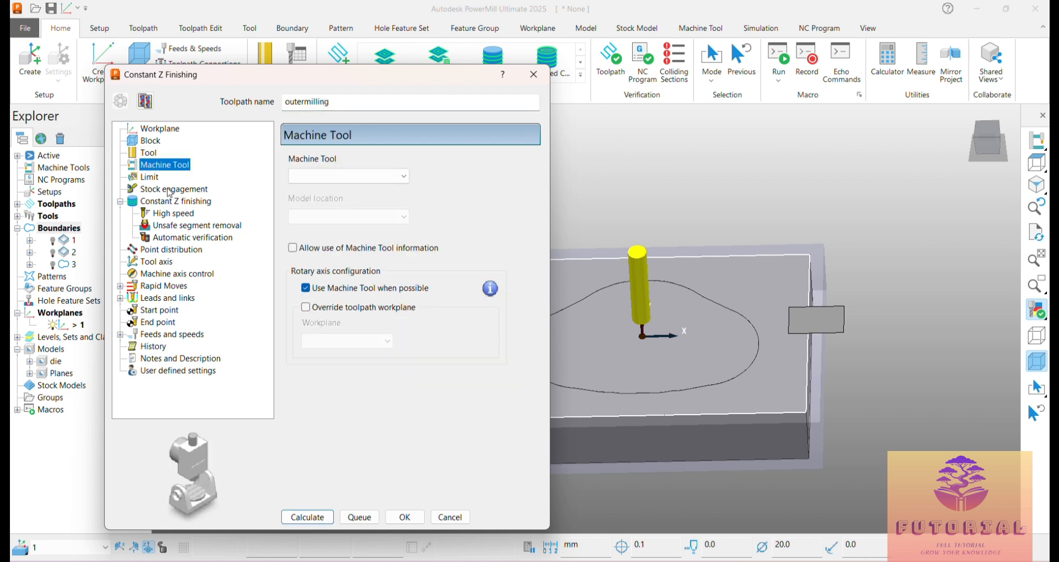
{"action": "left_click", "coordinate": [157, 178]}
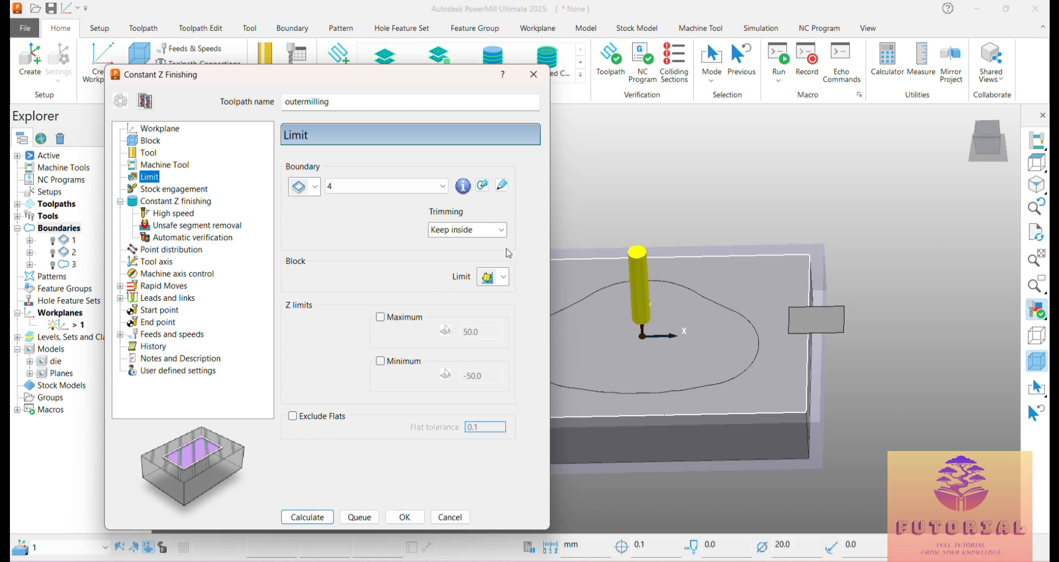
{"action": "left_click", "coordinate": [501, 230]}
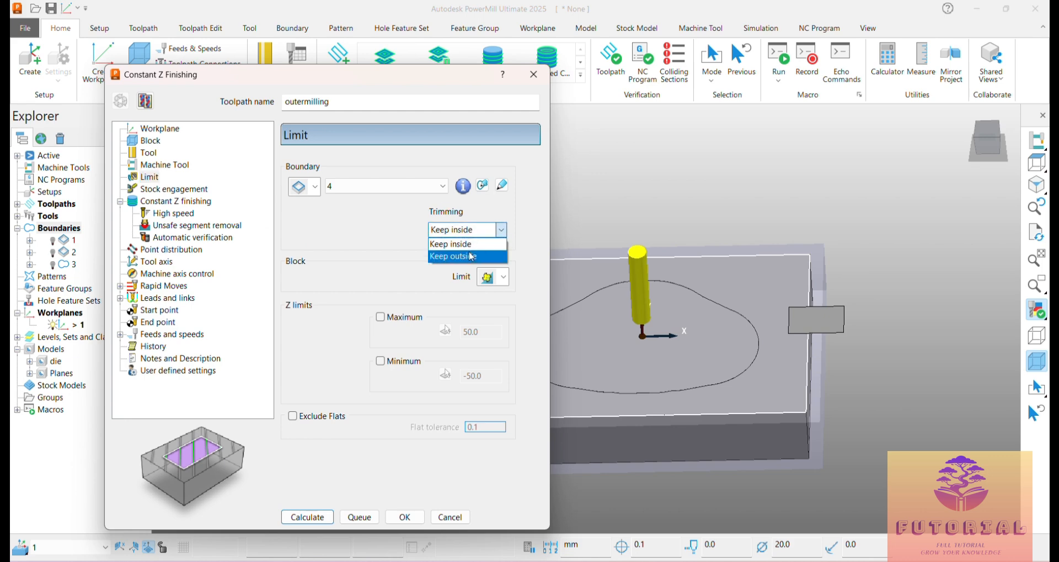
{"action": "left_click", "coordinate": [465, 256]}
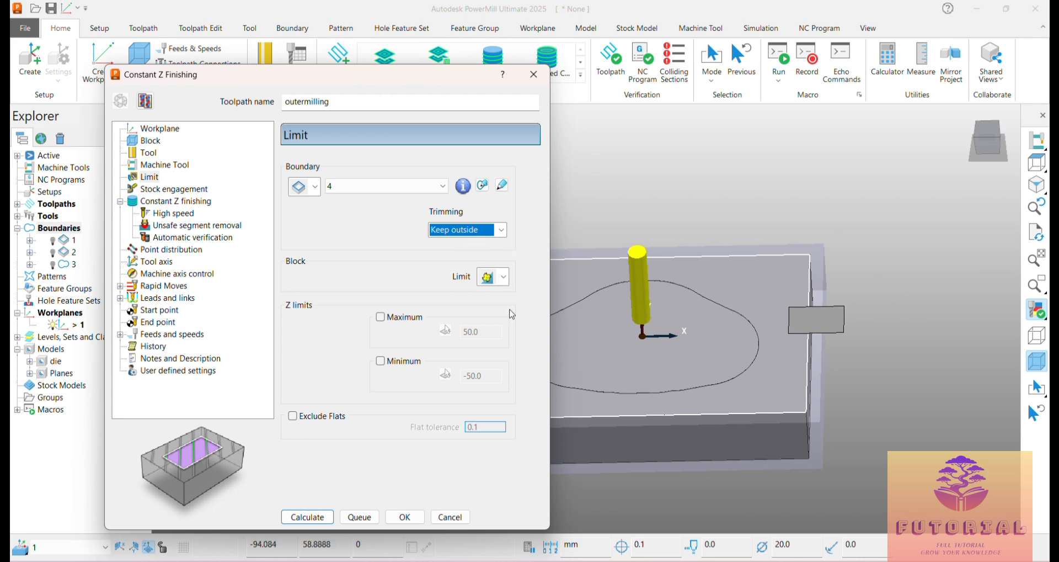
Calculate the outermilling toolpath with a 1.0 mm minimum stepdown and inspect the passes around the die's outer walls.
{"action": "left_click", "coordinate": [176, 201]}
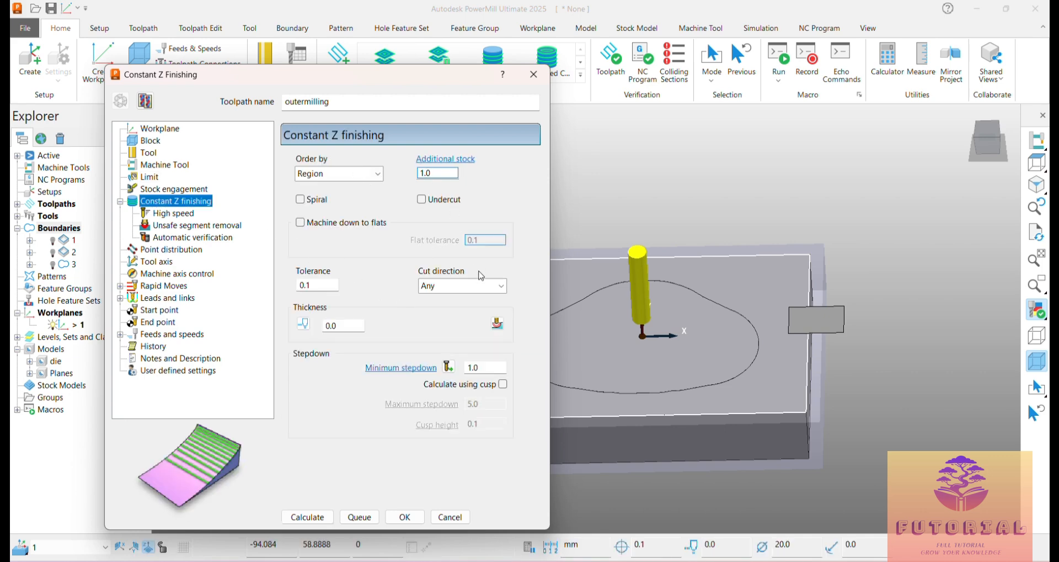
{"action": "left_click", "coordinate": [480, 368]}
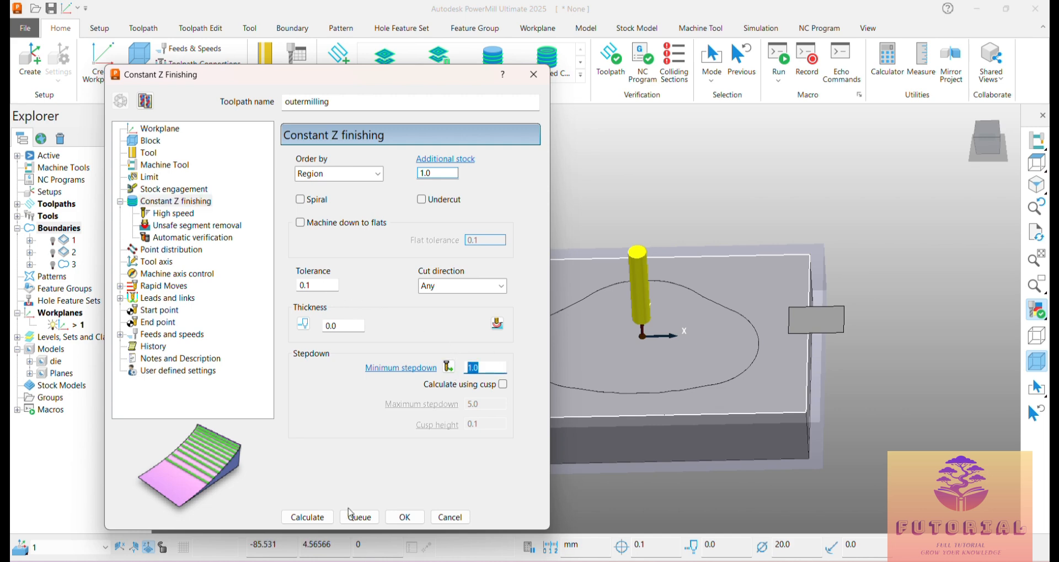
{"action": "left_click", "coordinate": [308, 515]}
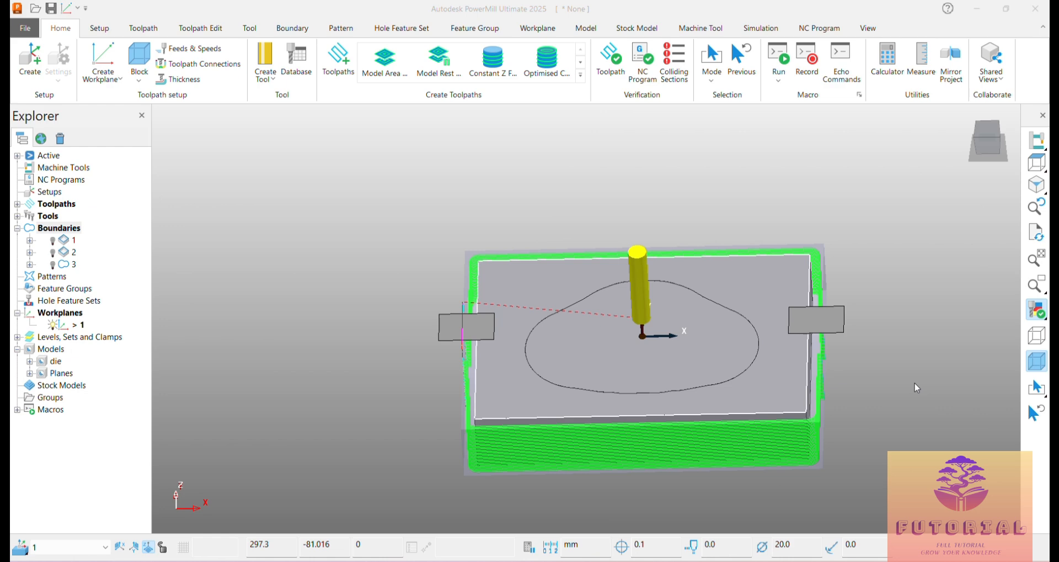
{"action": "middle_click_drag", "start_coordinate": [915, 382], "coordinate": [766, 418]}
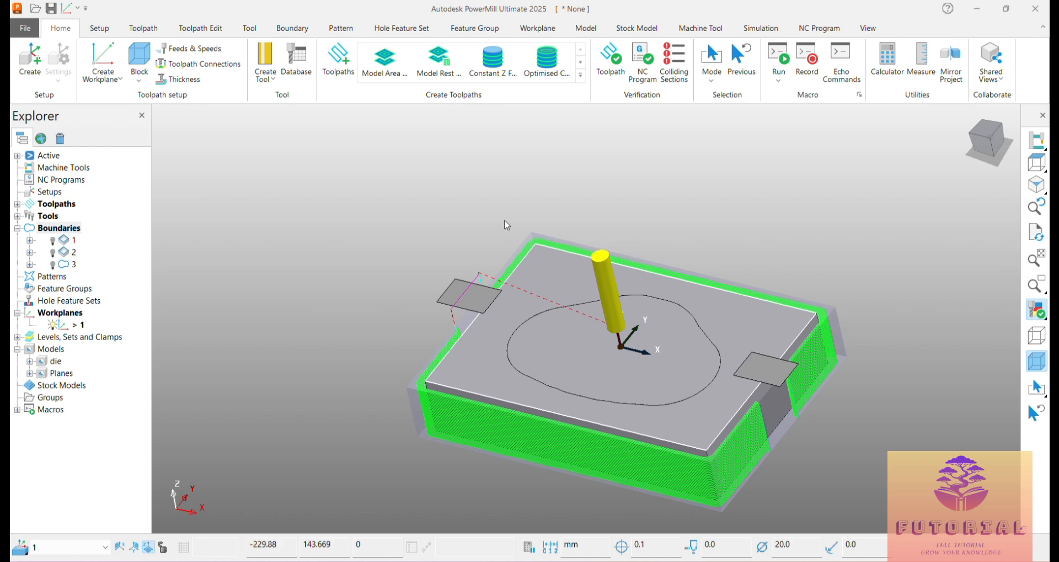
{"action": "middle_click_drag", "start_coordinate": [863, 449], "coordinate": [777, 377]}
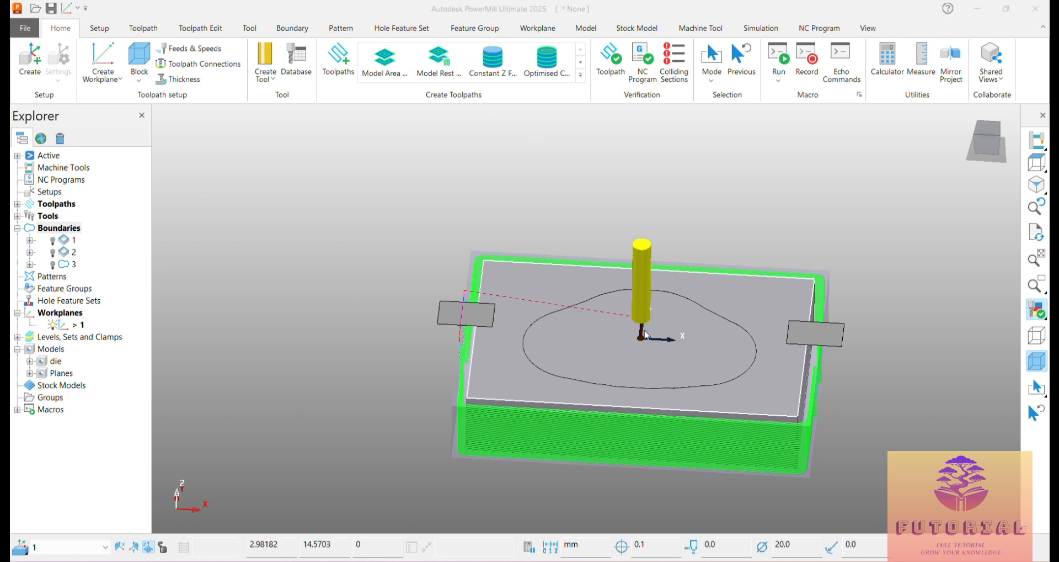
Select the flat cap surface covering the die cavity and delete it from the Planes model.
{"action": "middle_click_drag", "start_coordinate": [800, 407], "coordinate": [931, 451]}
{"action": "scroll", "coordinate": [713, 326], "scroll_direction": "up", "scroll_amount": 2}
{"action": "right_click", "coordinate": [639, 384]}
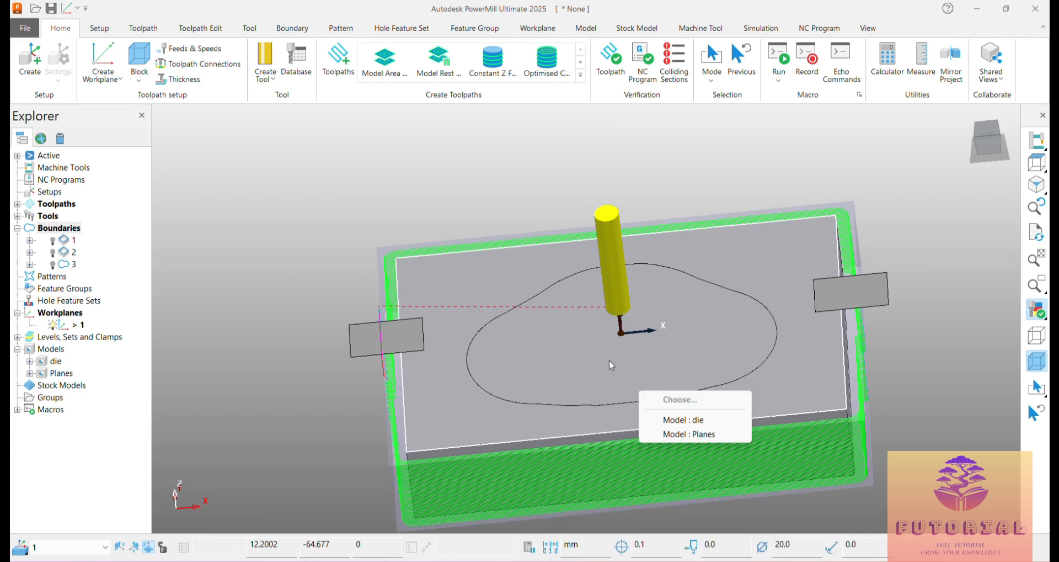
{"action": "left_click", "coordinate": [634, 436]}
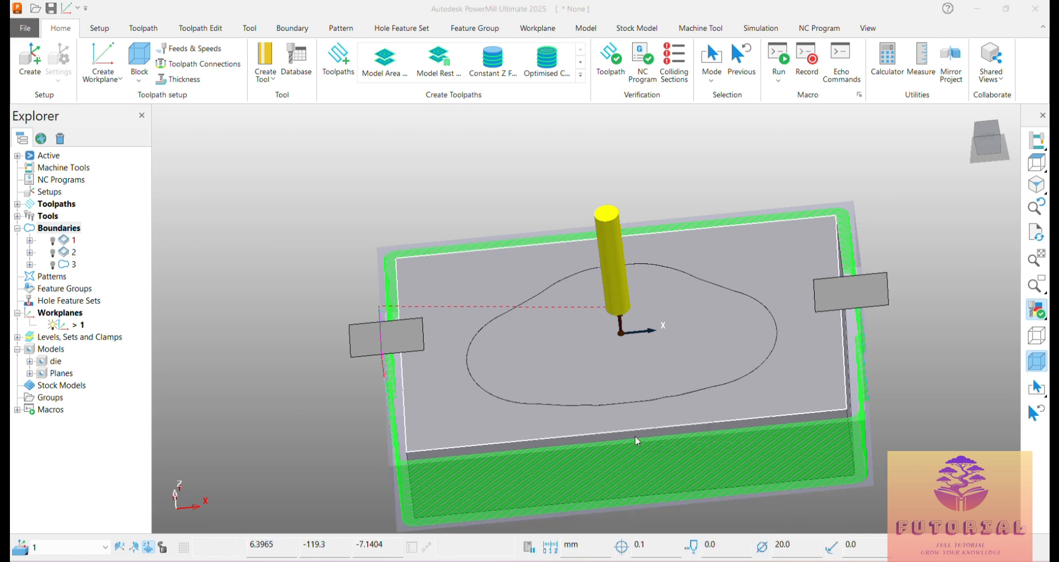
{"action": "left_click", "coordinate": [565, 370]}
{"action": "left_click", "coordinate": [605, 414]}
{"action": "right_click", "coordinate": [588, 371]}
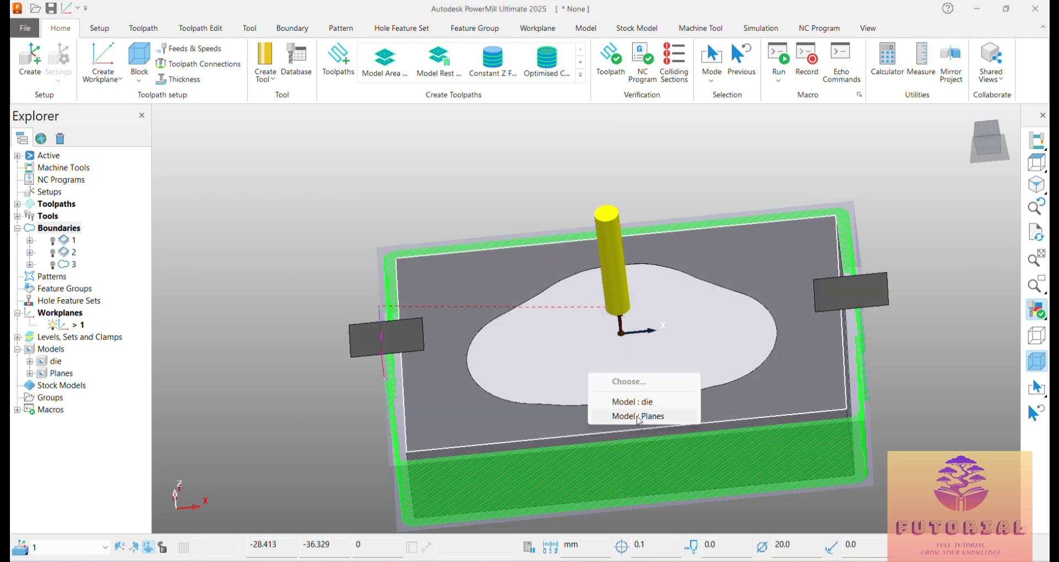
{"action": "left_click", "coordinate": [638, 417]}
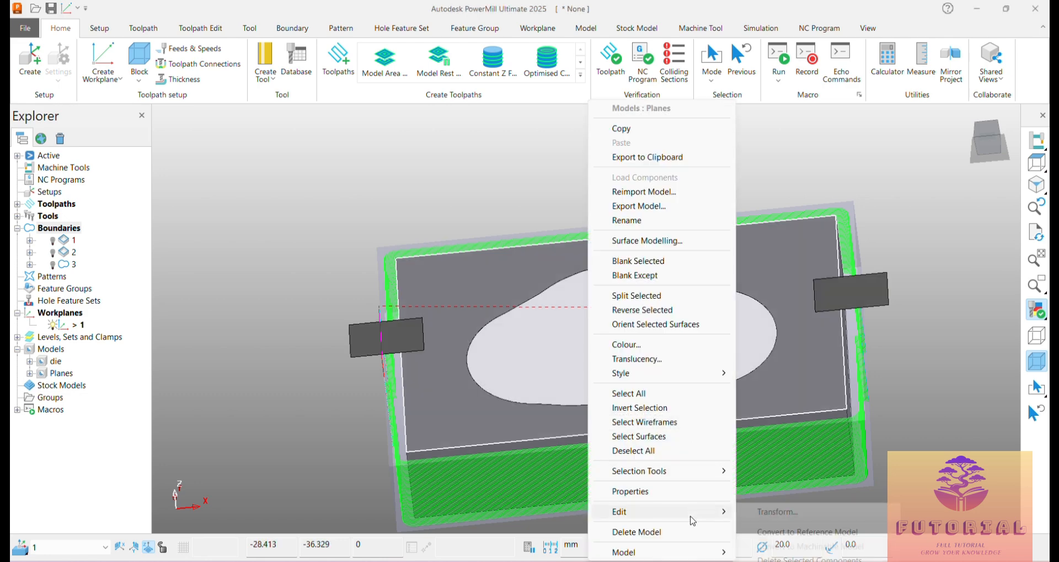
{"action": "left_click", "coordinate": [804, 554]}
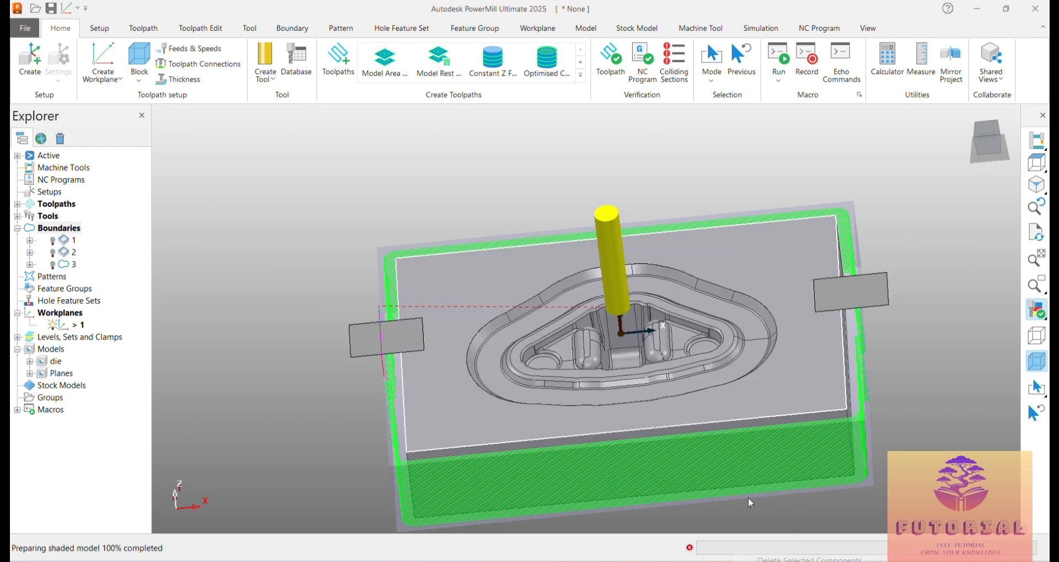
Start a new Model Area Clearance toolpath from the 3D Area Clearance strategies.
{"action": "middle_click_drag", "start_coordinate": [652, 438], "coordinate": [610, 441]}
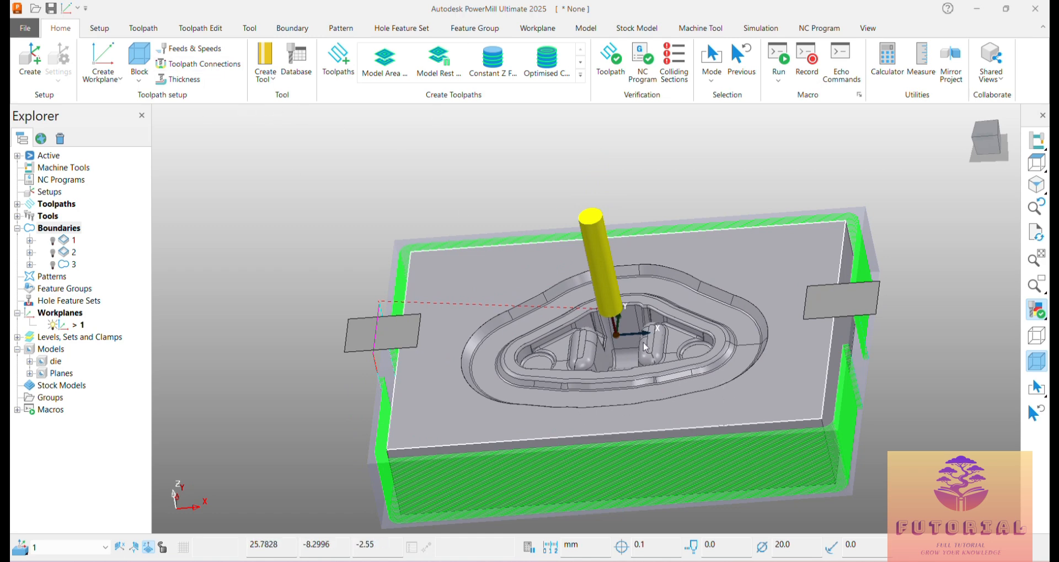
{"action": "left_click", "coordinate": [341, 52]}
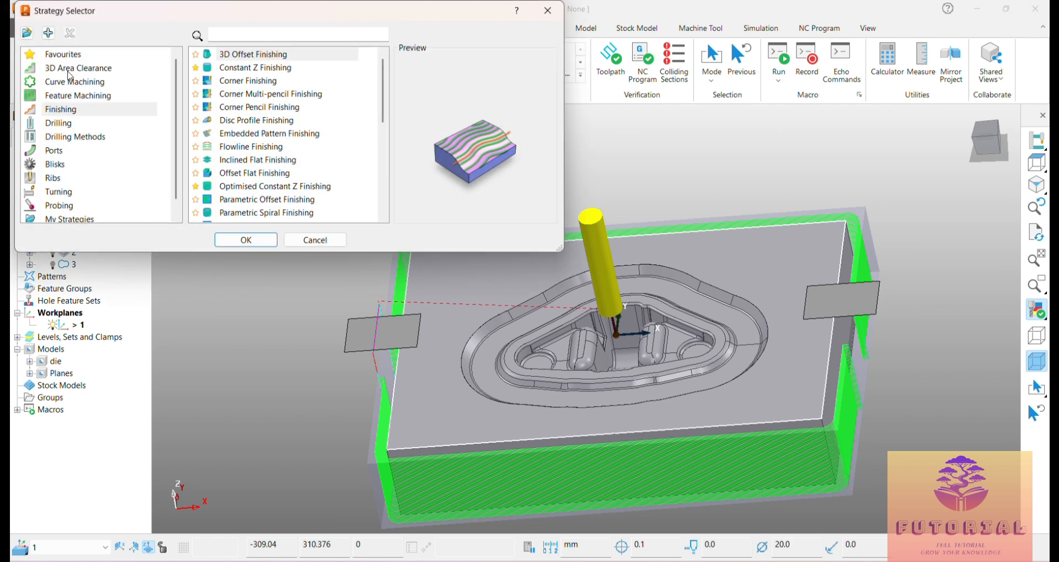
{"action": "left_click", "coordinate": [70, 68]}
{"action": "left_click", "coordinate": [264, 68]}
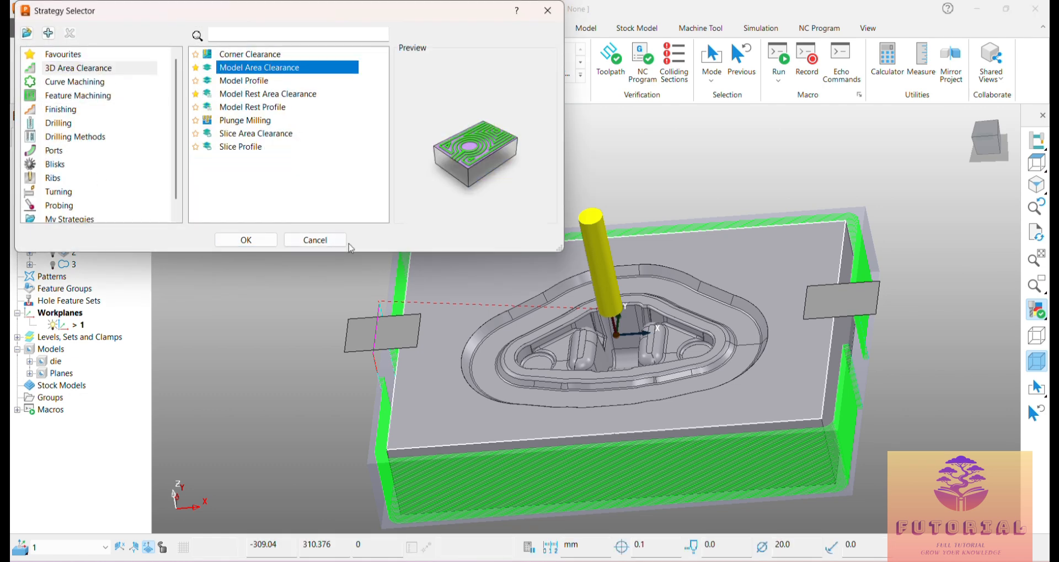
{"action": "left_click", "coordinate": [242, 240]}
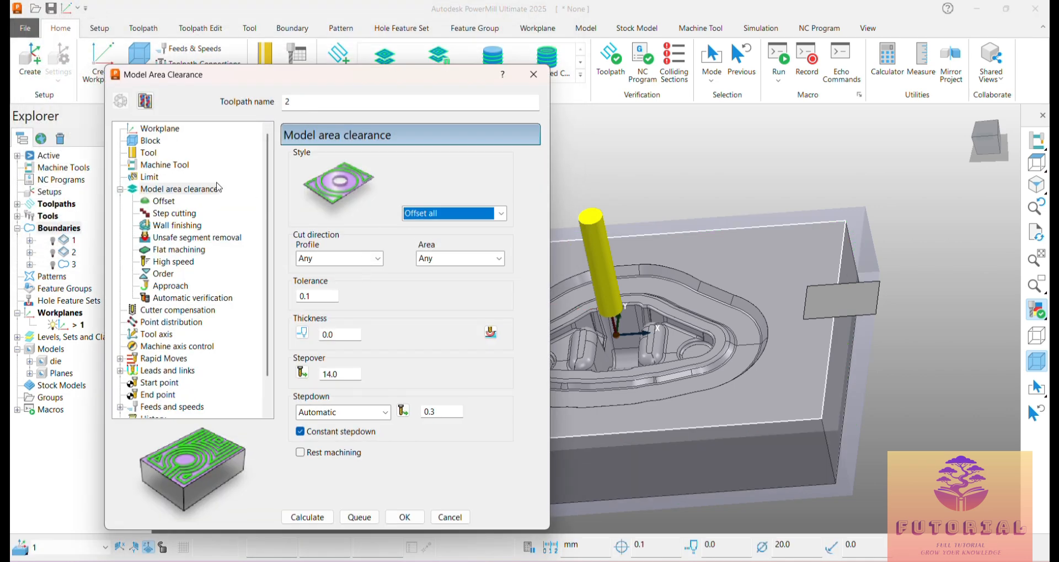
Create a new 20.0 mm diameter end mill for the toolpath and name it Rough 20endmill.
{"action": "left_click", "coordinate": [149, 154]}
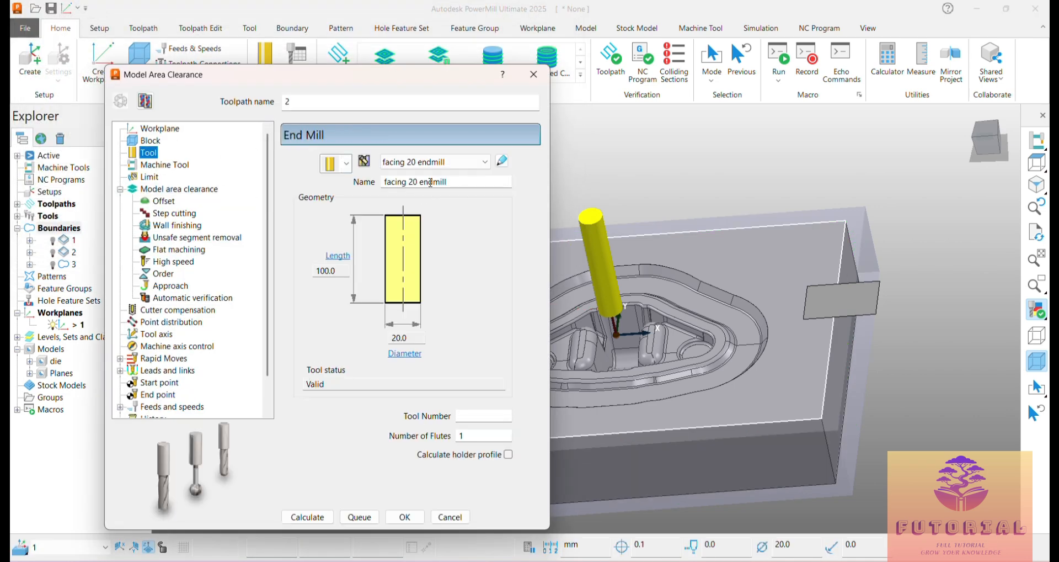
{"action": "left_click", "coordinate": [348, 164]}
{"action": "left_click", "coordinate": [335, 182]}
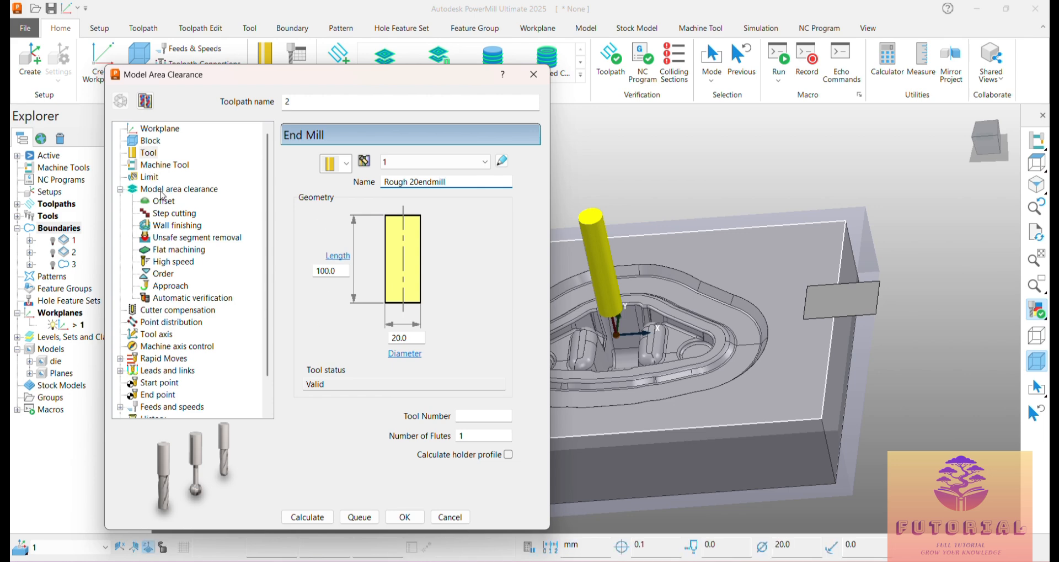
Set the boundary trimming in the area clearance toolpath's limits to Keep inside.
{"action": "left_click", "coordinate": [162, 190]}
{"action": "left_click", "coordinate": [152, 177]}
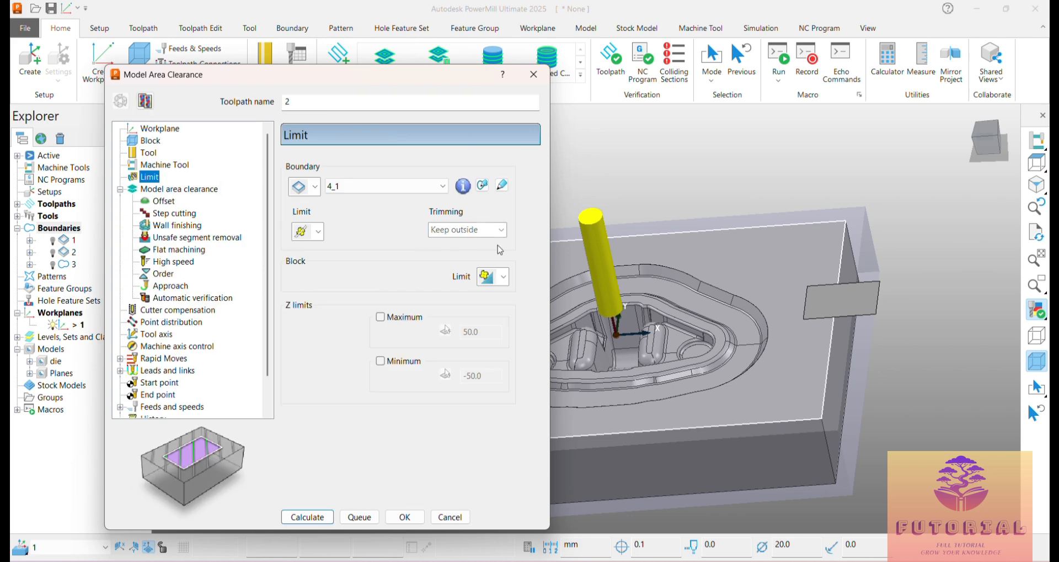
{"action": "left_click", "coordinate": [502, 230]}
{"action": "left_click", "coordinate": [469, 244]}
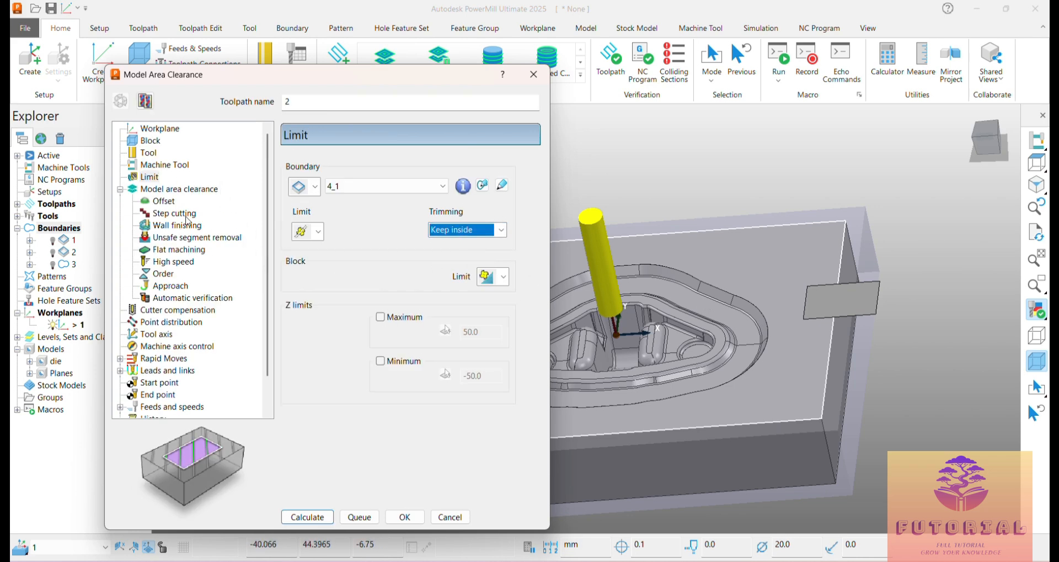
Set the area clearance thickness to 1.0 and its flat machining mode to Level.
{"action": "left_click", "coordinate": [194, 189]}
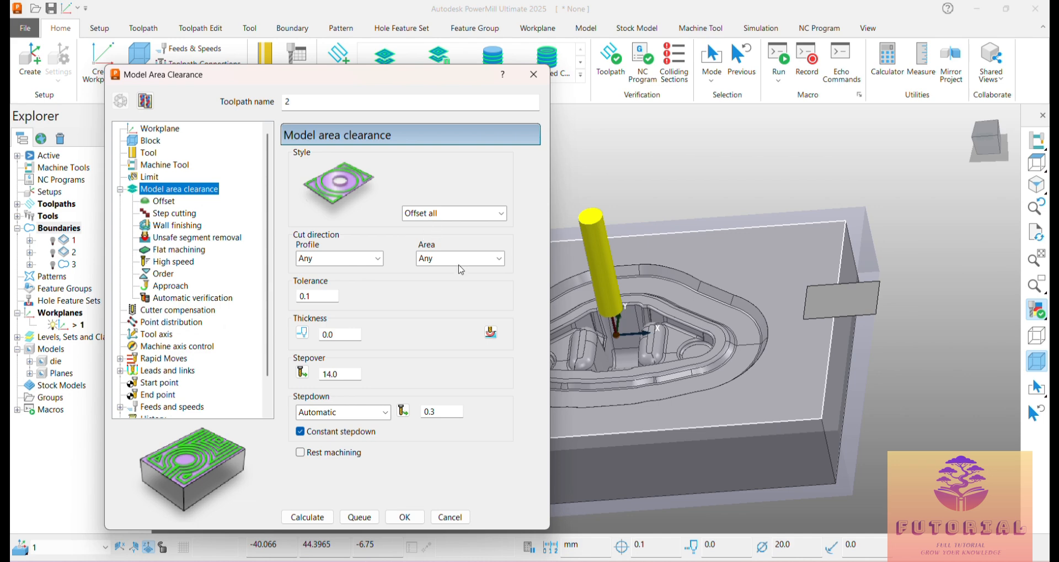
{"action": "left_click_drag", "start_coordinate": [340, 335], "coordinate": [302, 334]}
{"action": "type", "text": "1."}
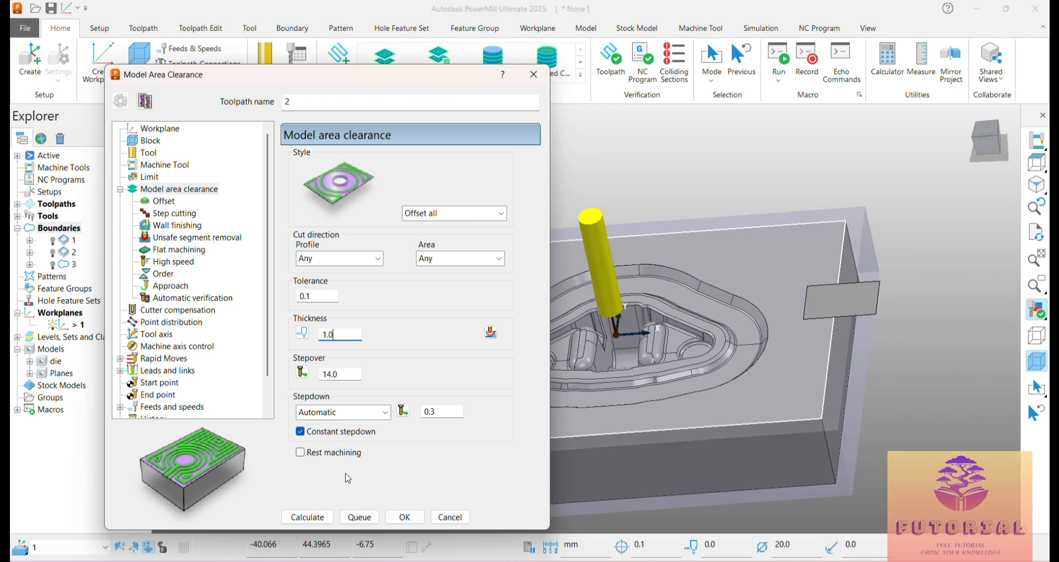
{"action": "left_click", "coordinate": [172, 250]}
{"action": "left_click", "coordinate": [335, 174]}
{"action": "left_click", "coordinate": [331, 193]}
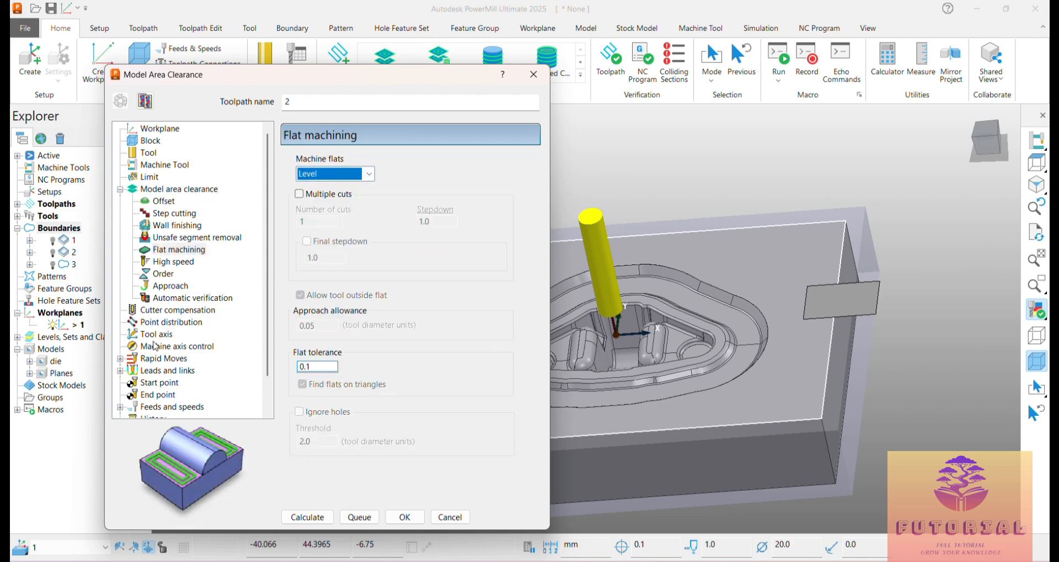
Calculate the area clearance toolpath, close its settings and inspect the roughing passes in the die cavity.
{"action": "left_click", "coordinate": [170, 286]}
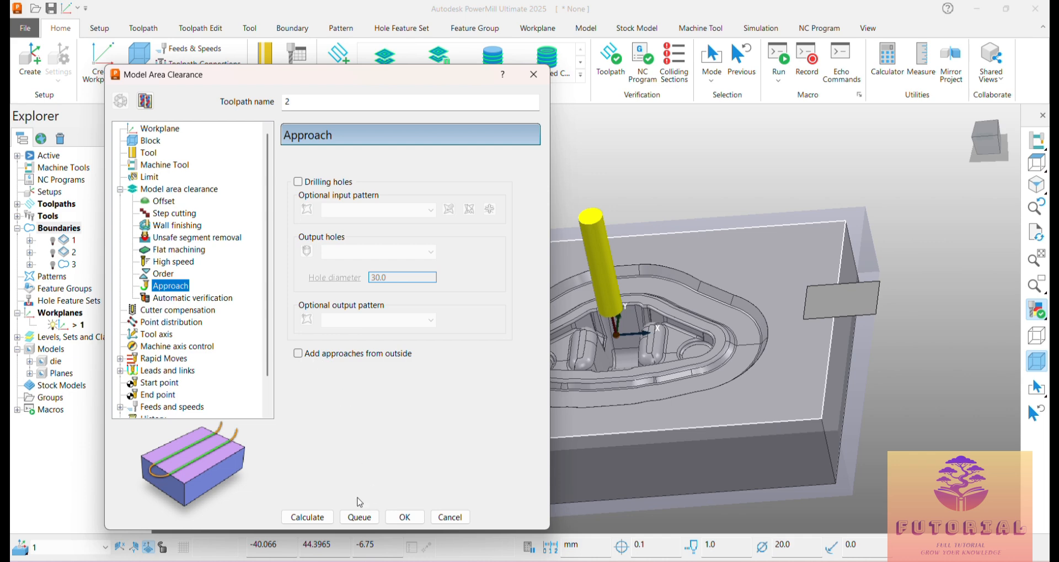
{"action": "left_click", "coordinate": [307, 516]}
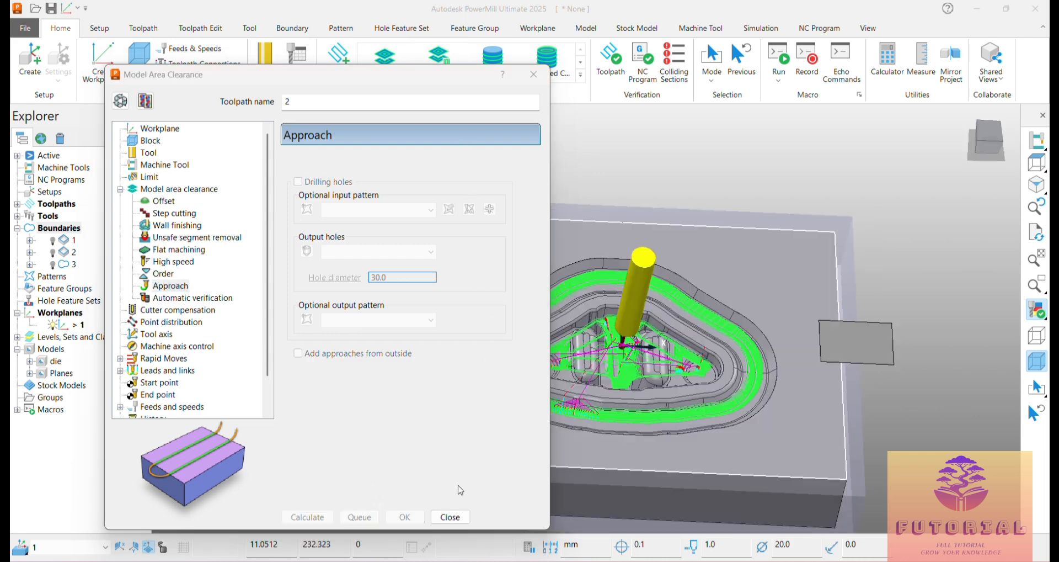
{"action": "left_click", "coordinate": [464, 517]}
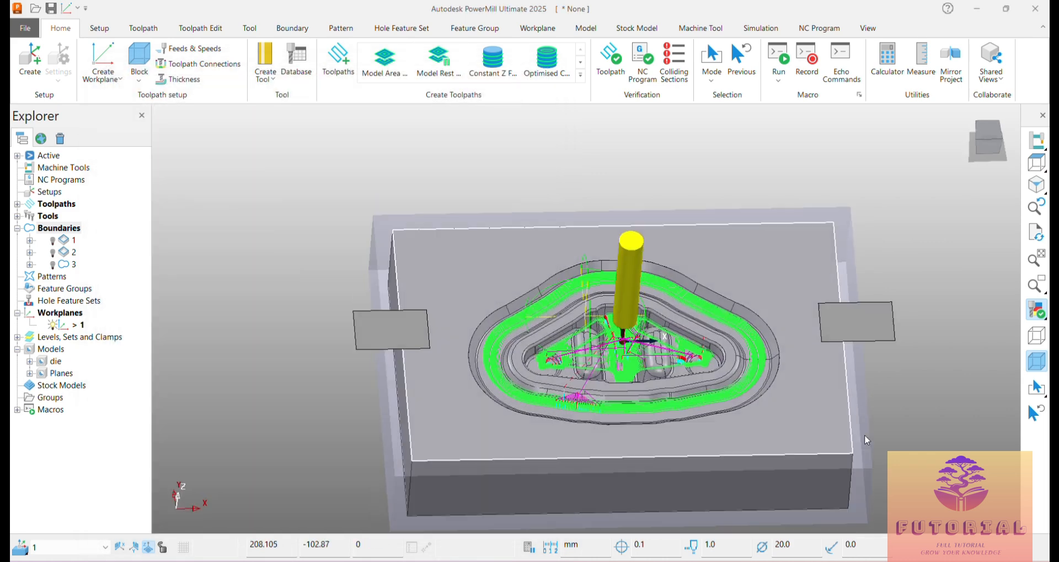
{"action": "middle_click_drag", "start_coordinate": [865, 435], "coordinate": [832, 431]}
{"action": "scroll", "coordinate": [428, 270], "scroll_direction": "down", "scroll_amount": 2}
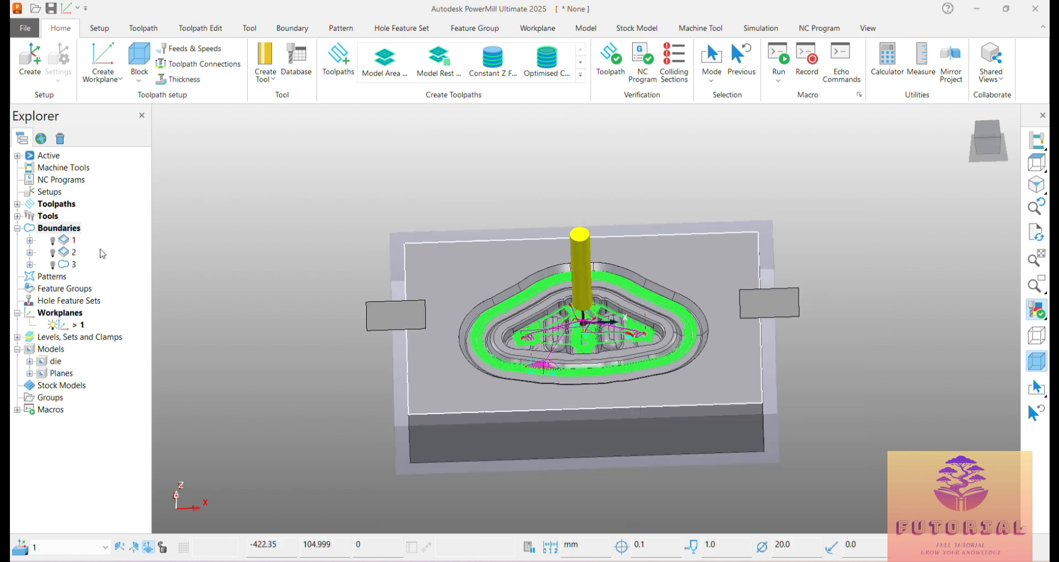
Activate facing toolpath 1 and load it for simulation from the start.
{"action": "double_click", "coordinate": [25, 232]}
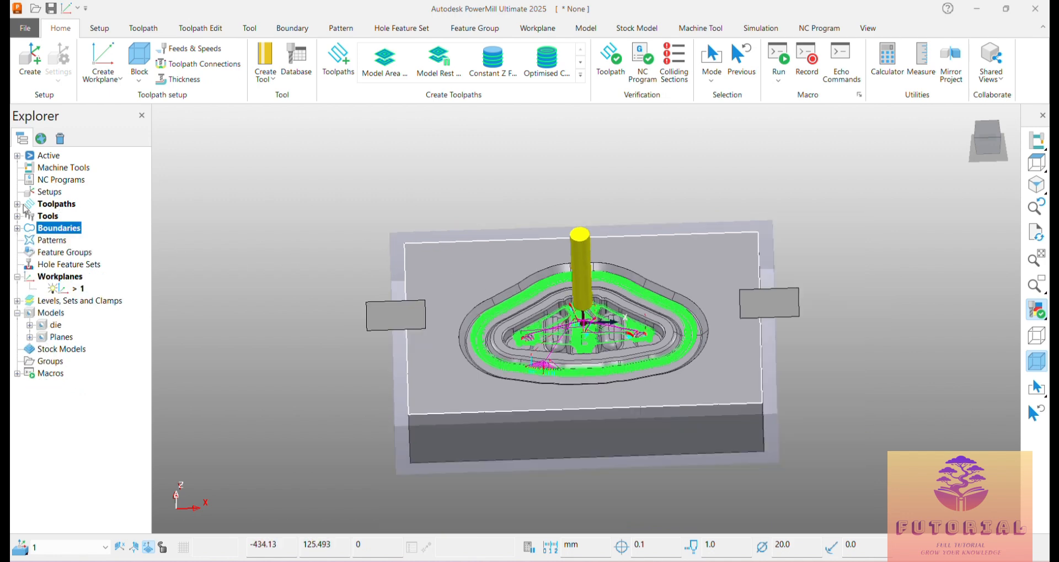
{"action": "double_click", "coordinate": [24, 207]}
{"action": "right_click", "coordinate": [69, 215]}
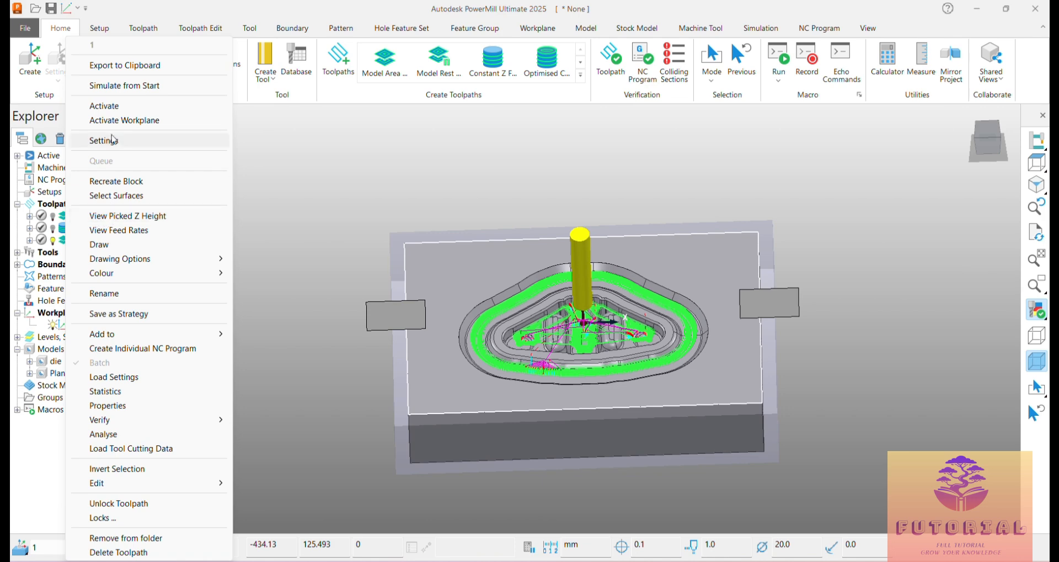
{"action": "left_click", "coordinate": [272, 181]}
{"action": "left_click", "coordinate": [70, 215]}
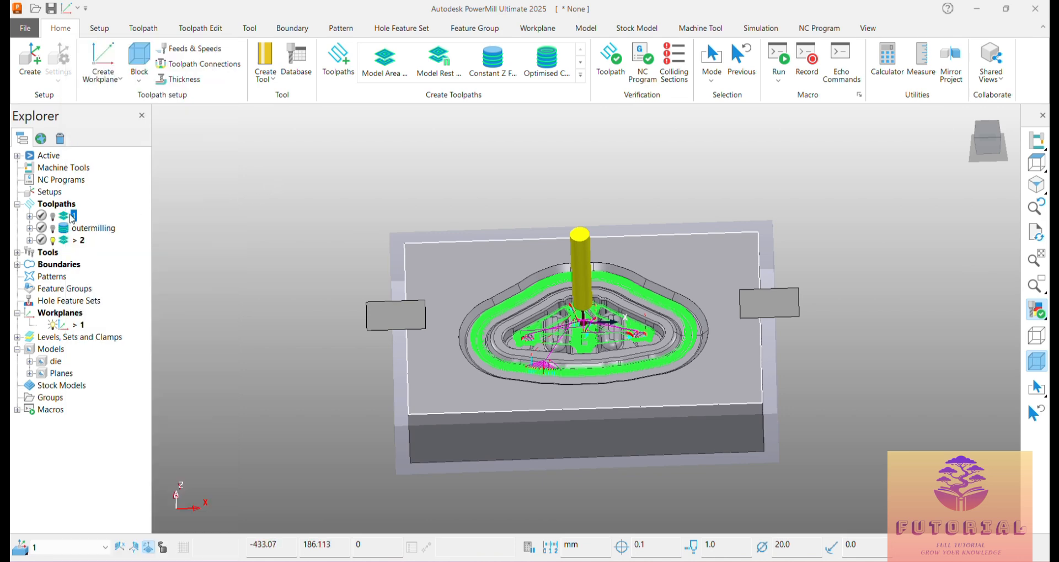
{"action": "right_click", "coordinate": [72, 216]}
{"action": "left_click", "coordinate": [139, 106]}
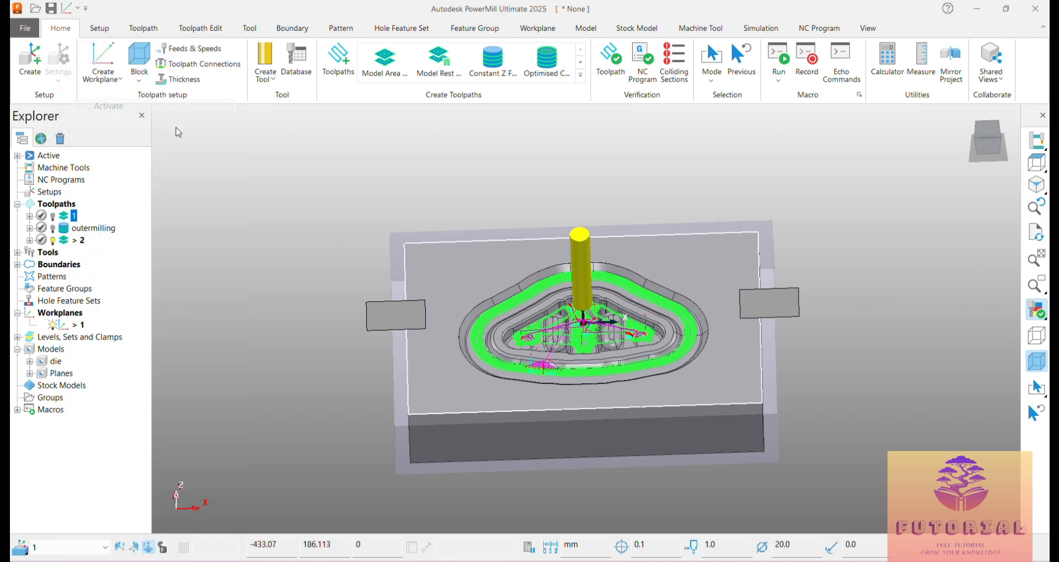
{"action": "right_click", "coordinate": [81, 219]}
{"action": "left_click", "coordinate": [138, 85]}
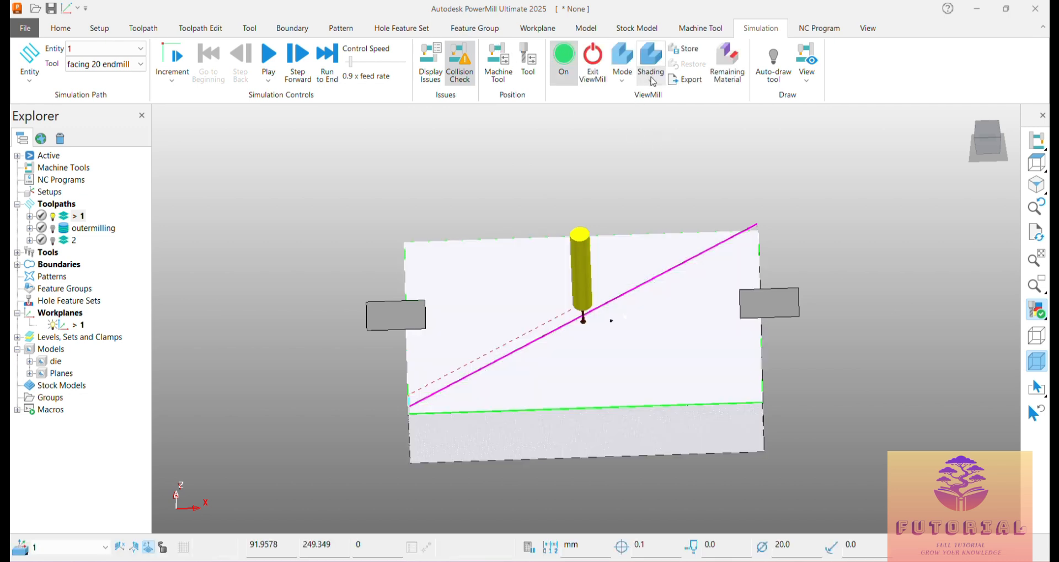
Turn on ViewMill stock shading and play the facing simulation, raising its speed to as fast as possible.
{"action": "left_click", "coordinate": [658, 84]}
{"action": "left_click", "coordinate": [659, 165]}
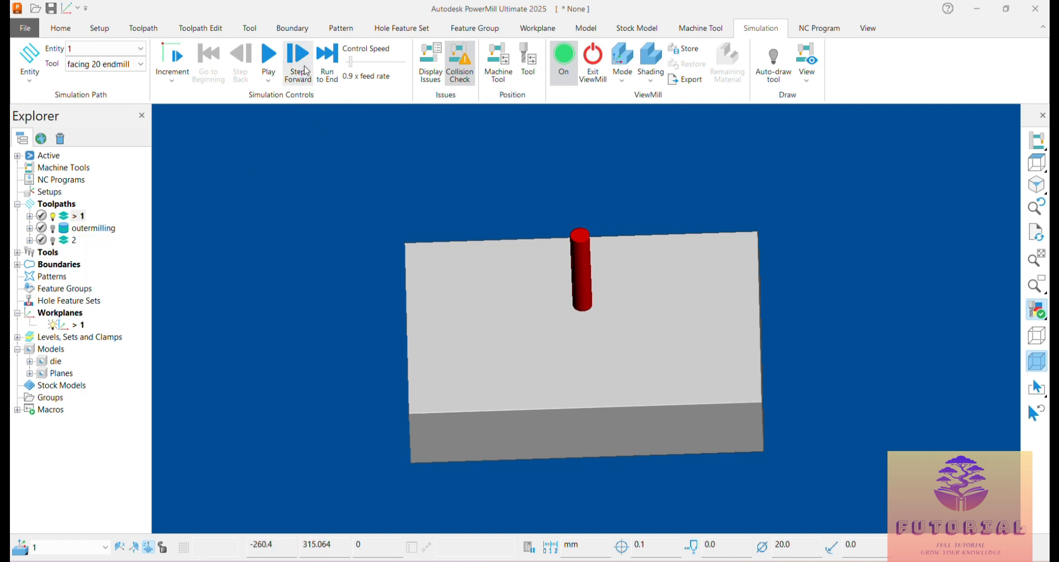
{"action": "left_click", "coordinate": [269, 55]}
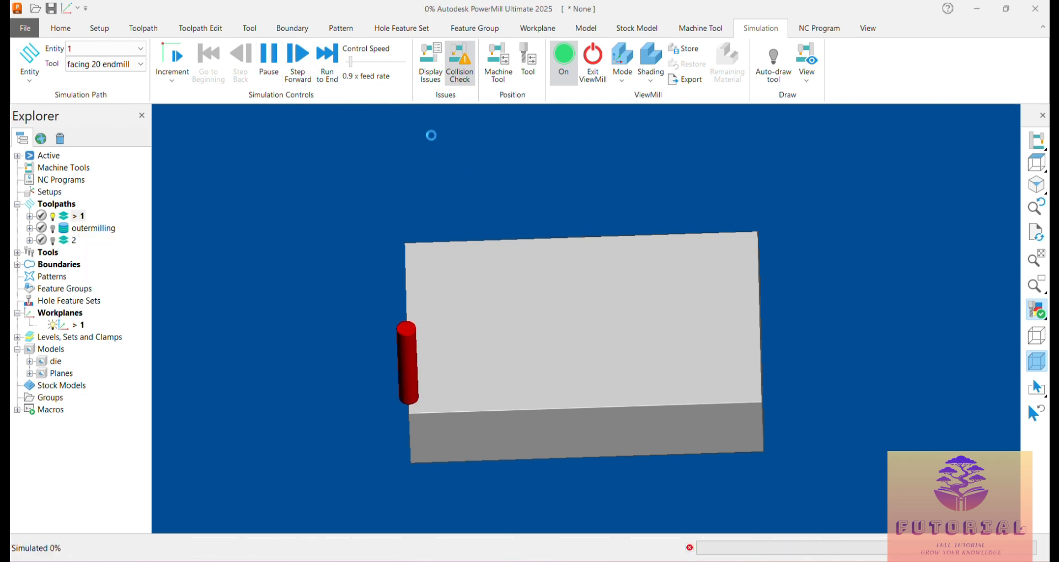
{"action": "left_click", "coordinate": [367, 62]}
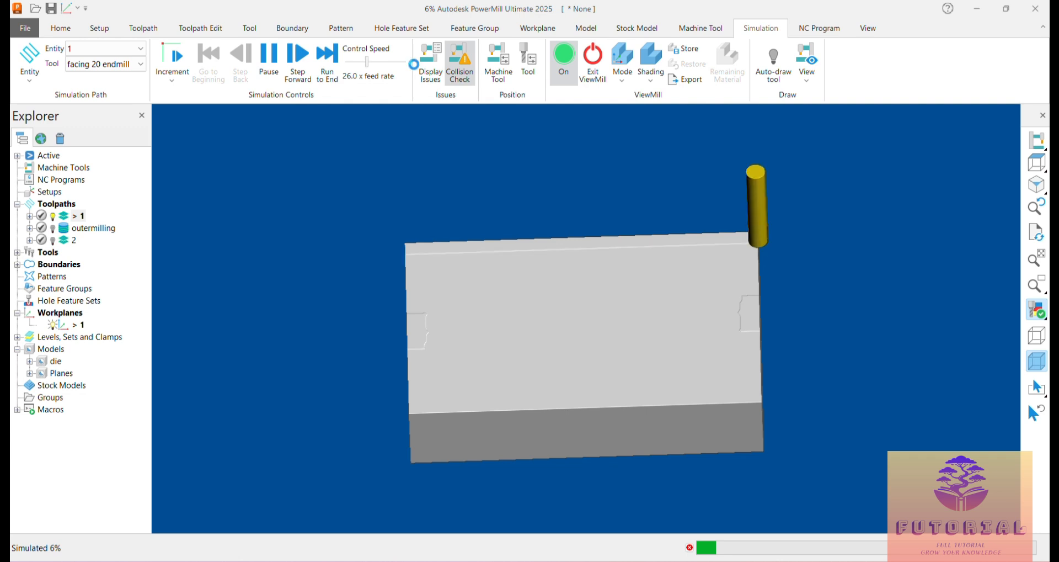
{"action": "left_click_drag", "start_coordinate": [367, 61], "coordinate": [383, 61]}
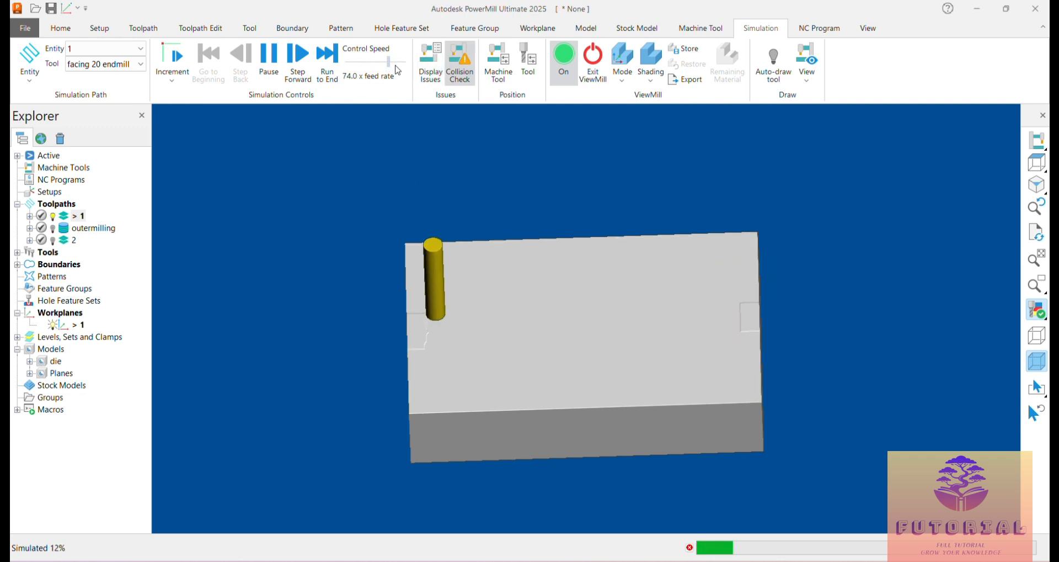
{"action": "left_click_drag", "start_coordinate": [382, 61], "coordinate": [406, 61]}
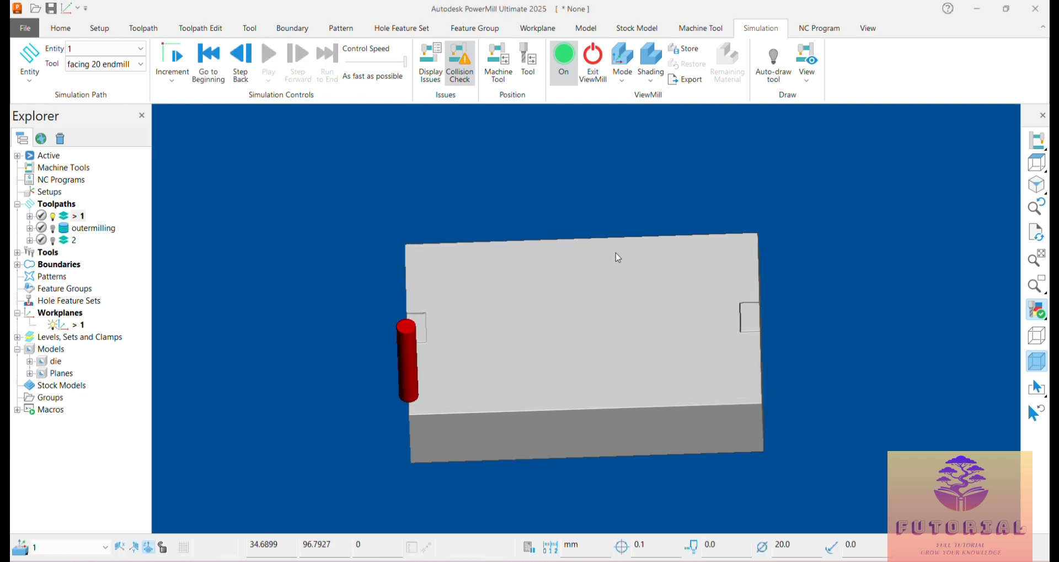
Activate the outermilling toolpath and simulate it from the start, raising the speed to as fast as possible.
{"action": "left_click", "coordinate": [94, 230]}
{"action": "right_click", "coordinate": [96, 233]}
{"action": "left_click", "coordinate": [190, 116]}
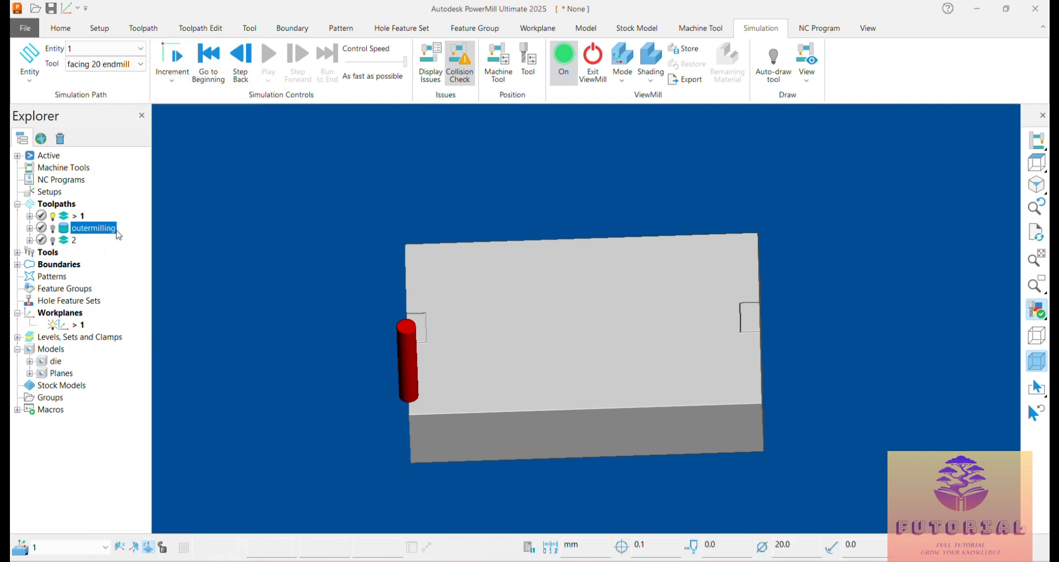
{"action": "right_click", "coordinate": [95, 233]}
{"action": "left_click", "coordinate": [149, 85]}
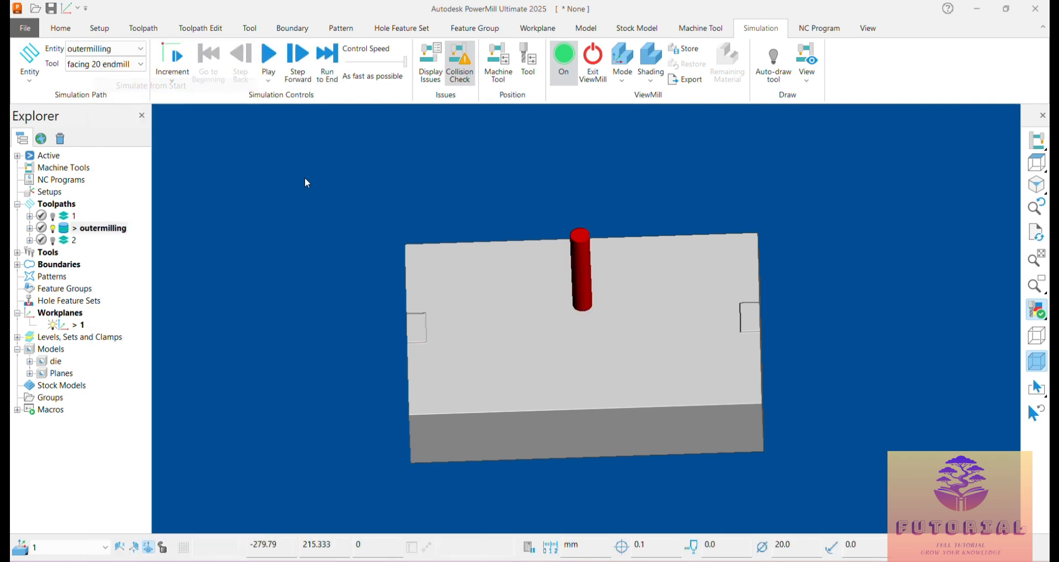
{"action": "left_click", "coordinate": [375, 63]}
{"action": "left_click", "coordinate": [268, 54]}
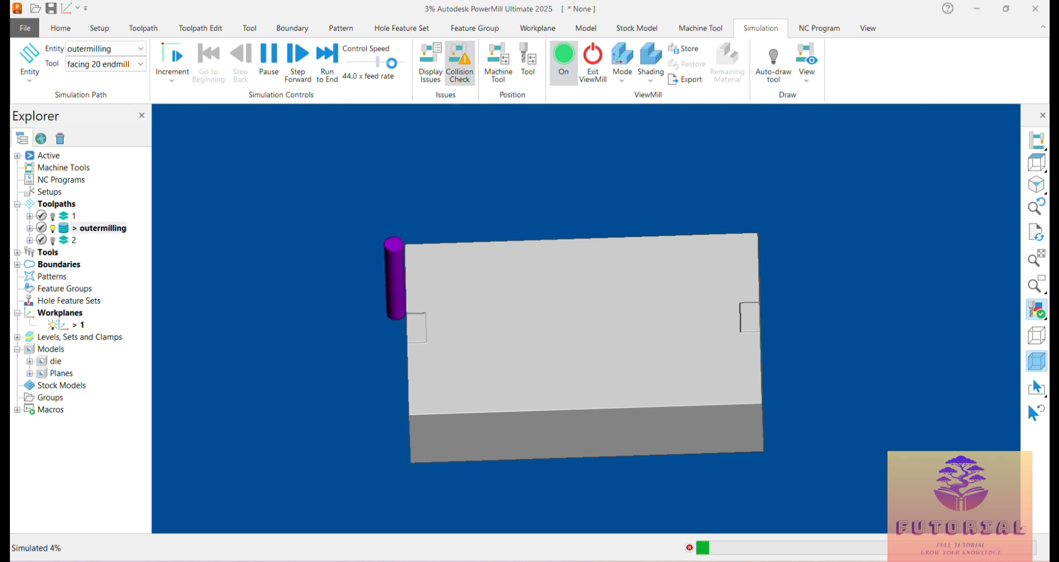
{"action": "left_click_drag", "start_coordinate": [378, 62], "coordinate": [406, 61]}
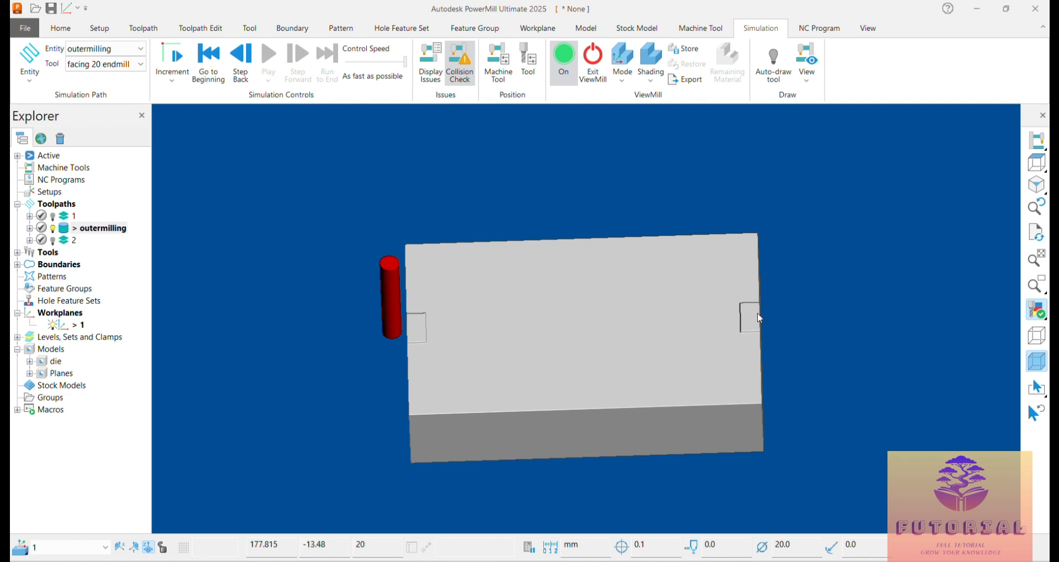
Activate toolpath 2, simulate it from the start in ViewMill and inspect the roughed cavity.
{"action": "right_click", "coordinate": [74, 243]}
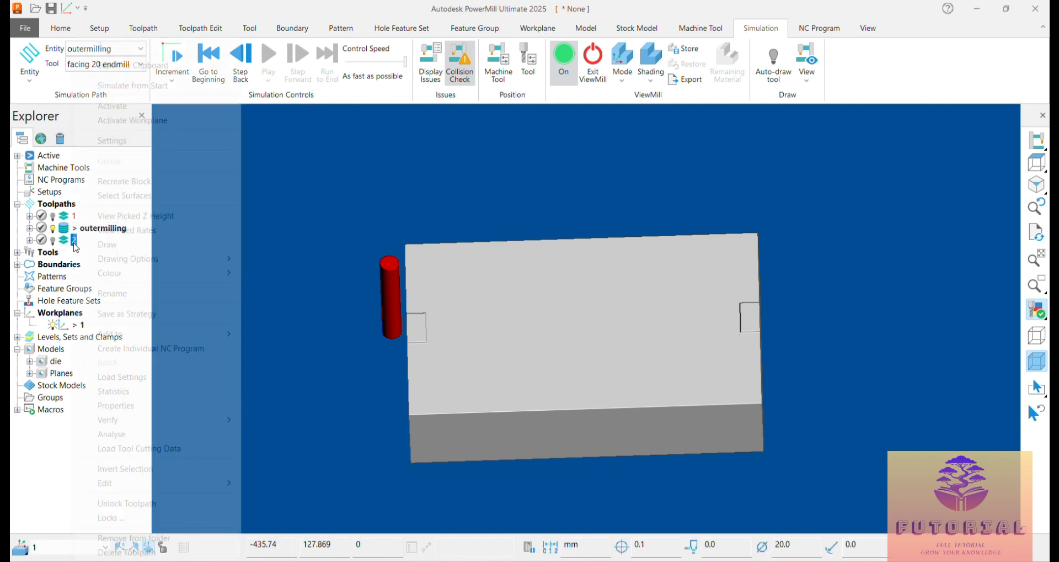
{"action": "left_click", "coordinate": [113, 106]}
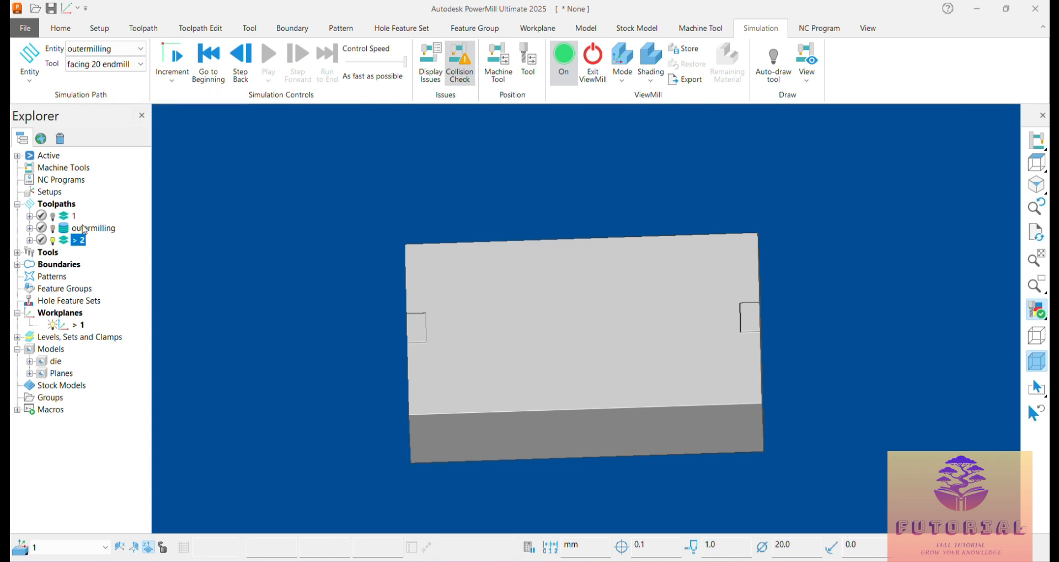
{"action": "right_click", "coordinate": [76, 246]}
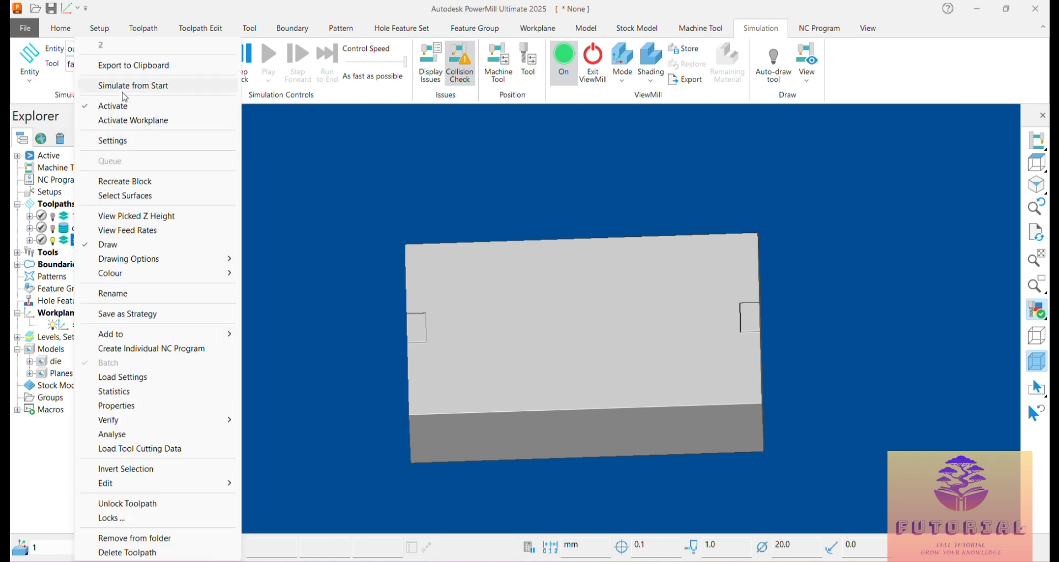
{"action": "left_click", "coordinate": [210, 85]}
{"action": "left_click", "coordinate": [269, 55]}
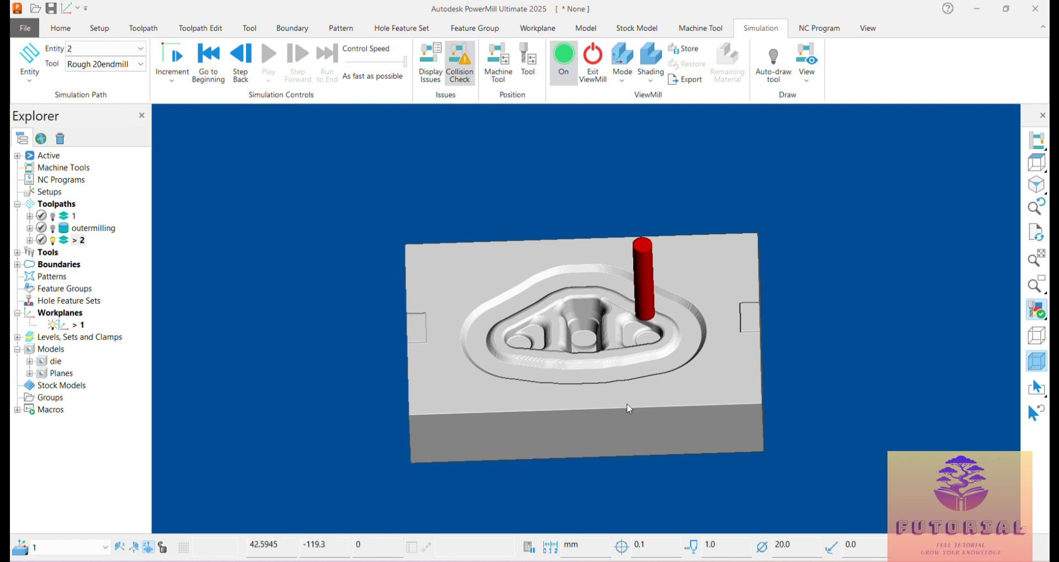
{"action": "middle_click_drag", "start_coordinate": [681, 403], "coordinate": [524, 228]}
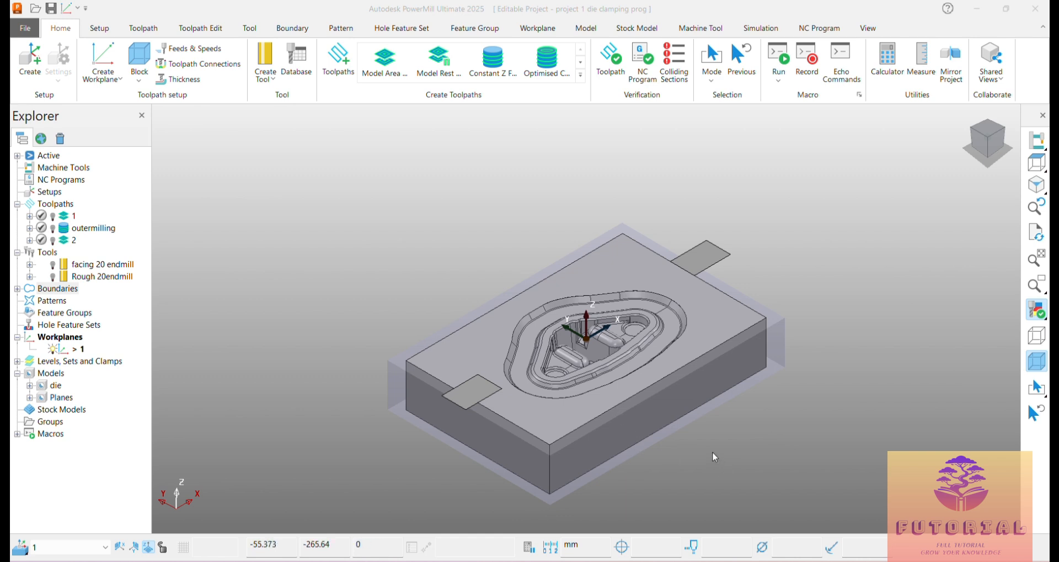
{"action": "middle_click_drag", "start_coordinate": [713, 451], "coordinate": [757, 373]}
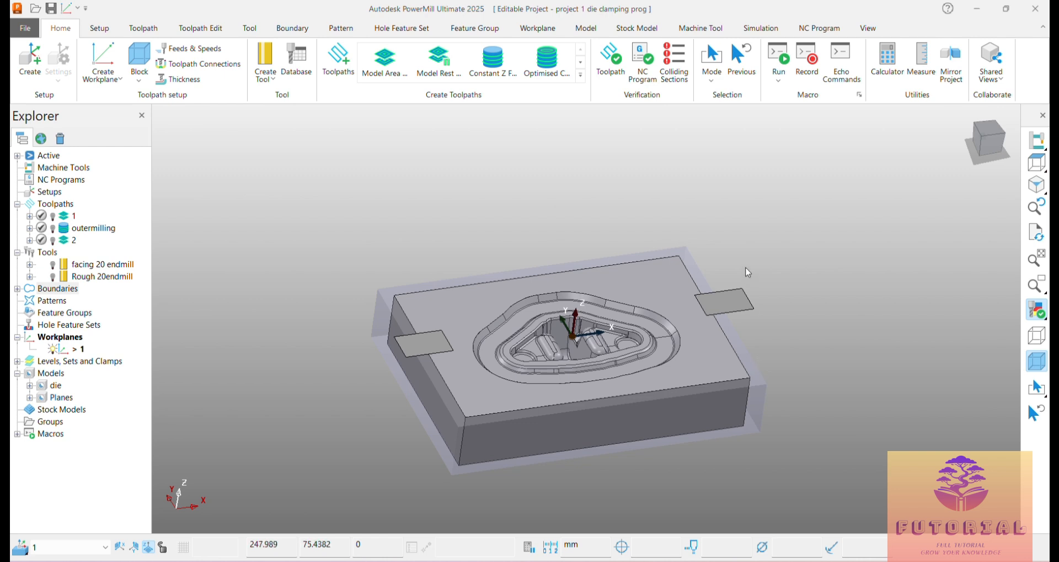
Rename toolpath 1 as facing and toolpath 2 as rough, and activate the rough toolpath.
{"action": "scroll", "coordinate": [767, 243], "scroll_direction": "up", "scroll_amount": 2}
{"action": "scroll", "coordinate": [650, 348], "scroll_direction": "down", "scroll_amount": 1}
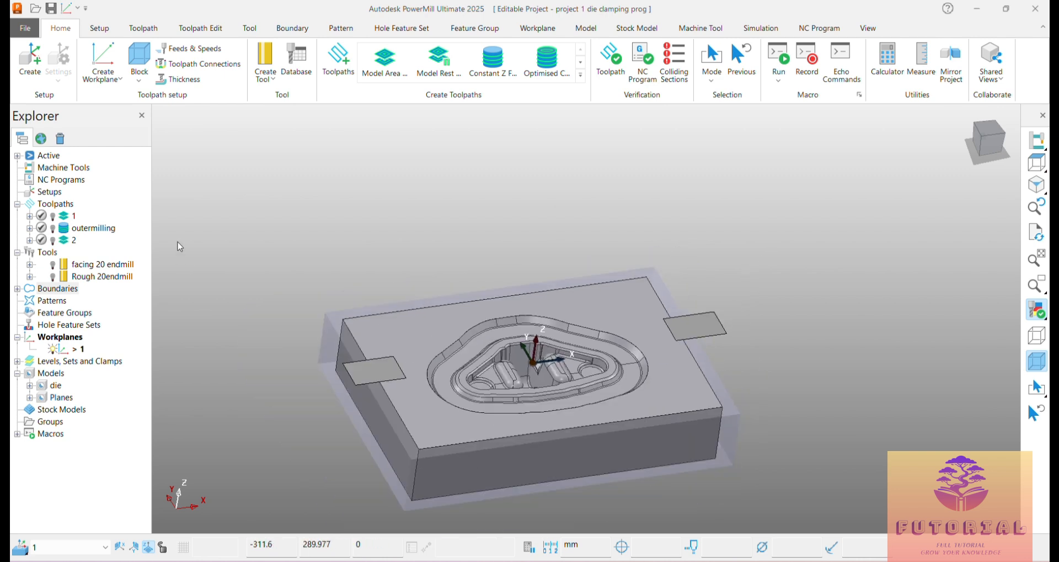
{"action": "double_click", "coordinate": [74, 217]}
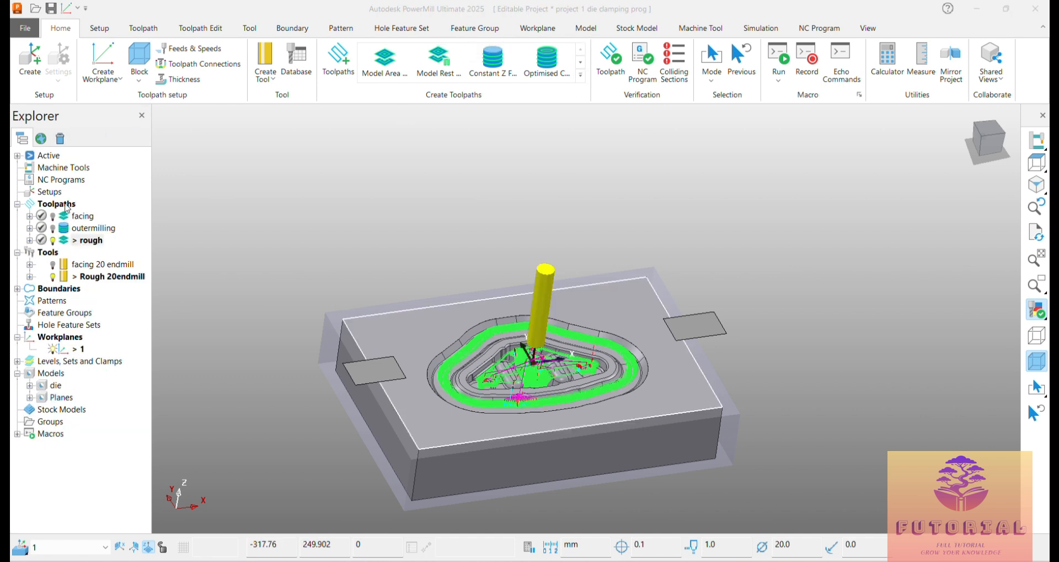
Create individual NC programs from all toolpaths and expand the list of NC programs.
{"action": "right_click", "coordinate": [66, 208]}
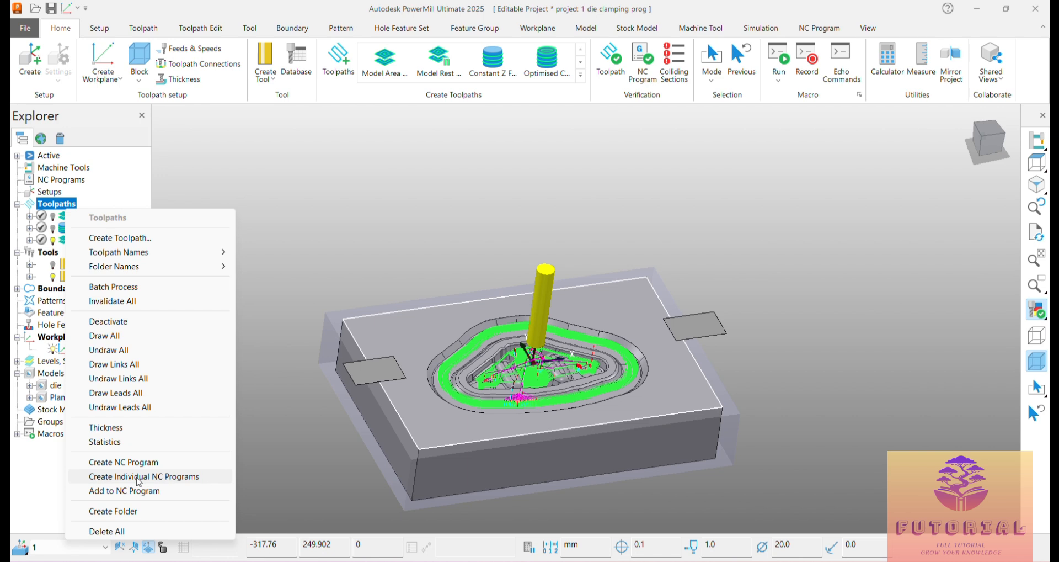
{"action": "left_click", "coordinate": [136, 478]}
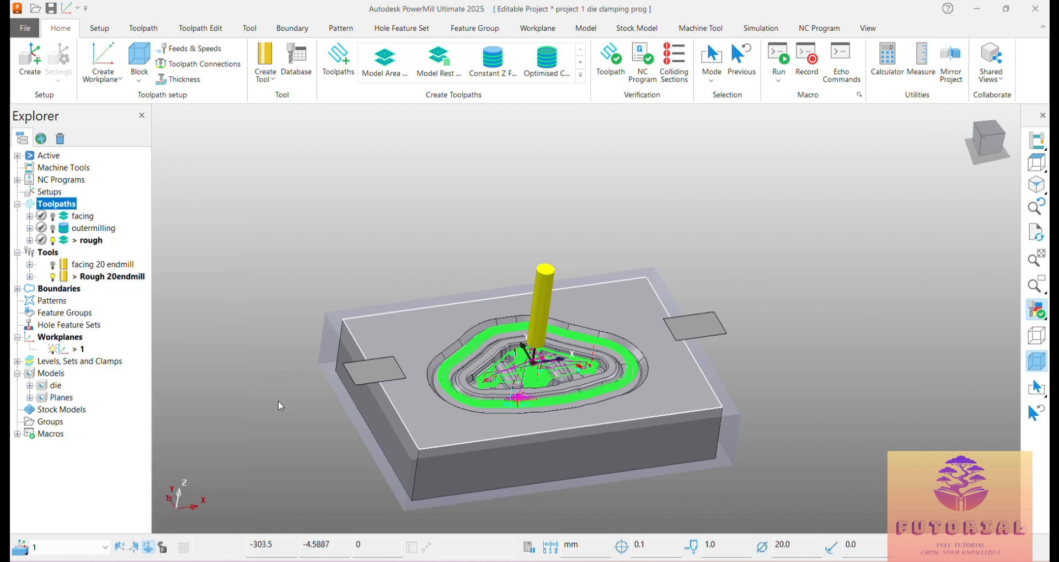
{"action": "left_click", "coordinate": [17, 180]}
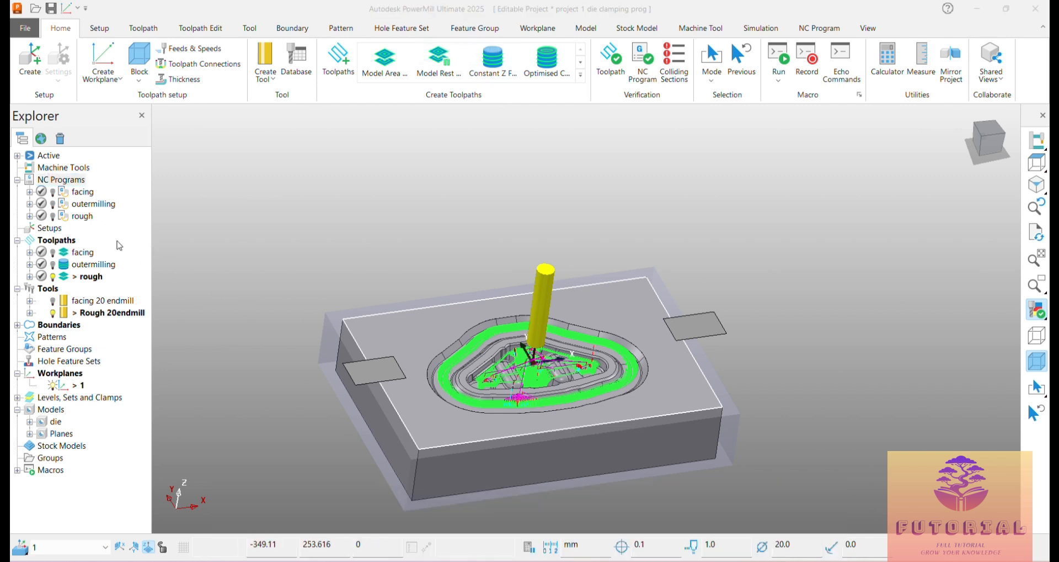
Edit all NC programs together and set their output folder to D:/vmc/powermill.
{"action": "right_click", "coordinate": [65, 184]}
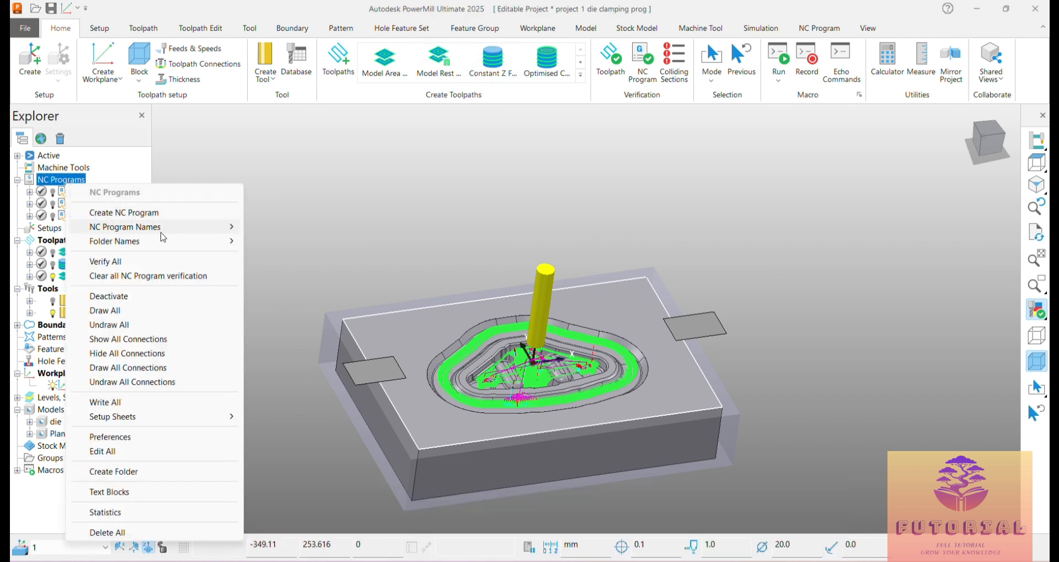
{"action": "left_click", "coordinate": [130, 451]}
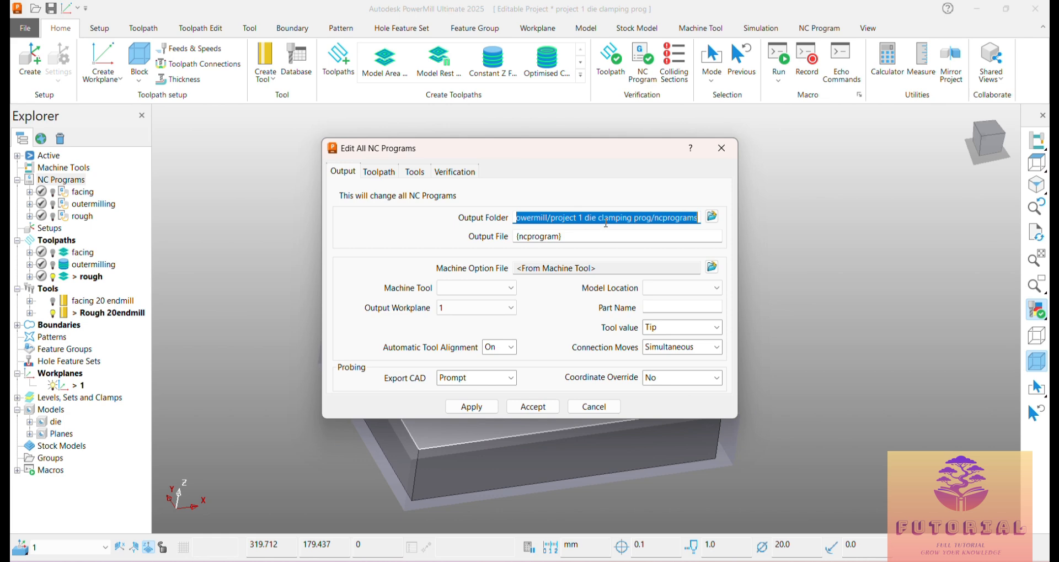
{"action": "left_click", "coordinate": [546, 217]}
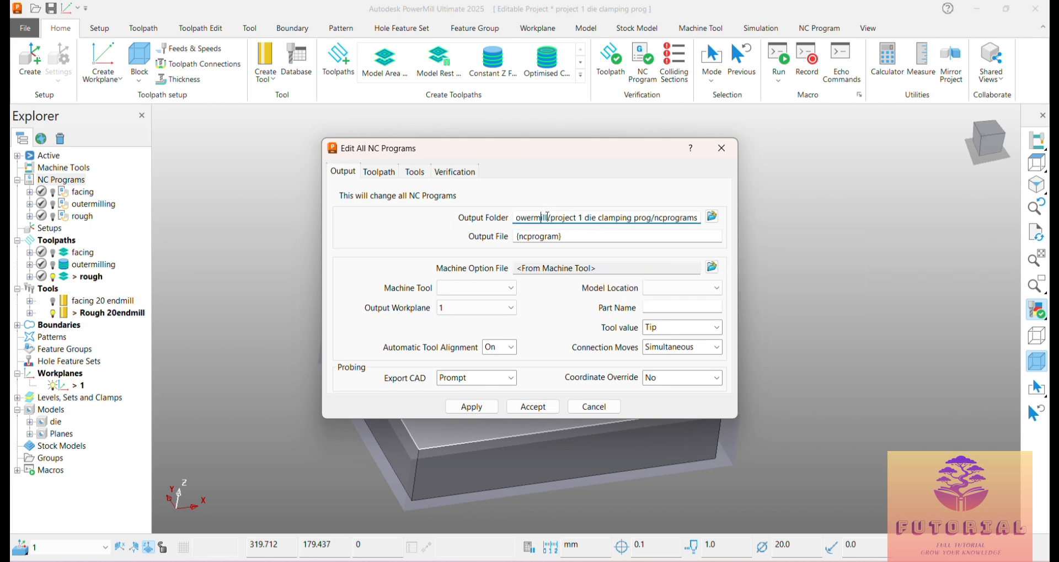
{"action": "key", "text": "Home"}
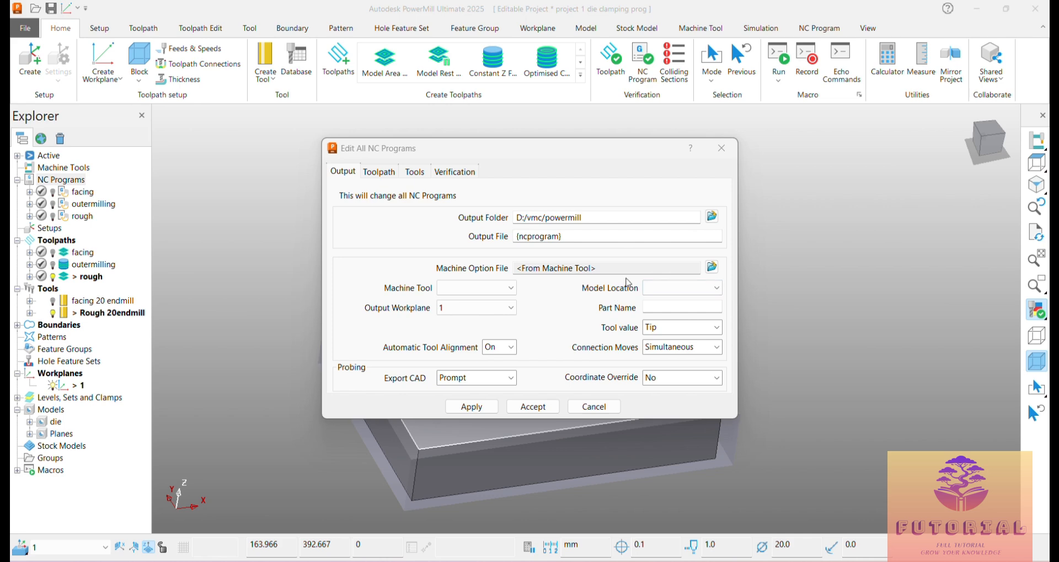
Browse for a local machine option file from the C: drive through Users and Public to the Generic folder, showing all file types.
{"action": "left_click", "coordinate": [711, 267]}
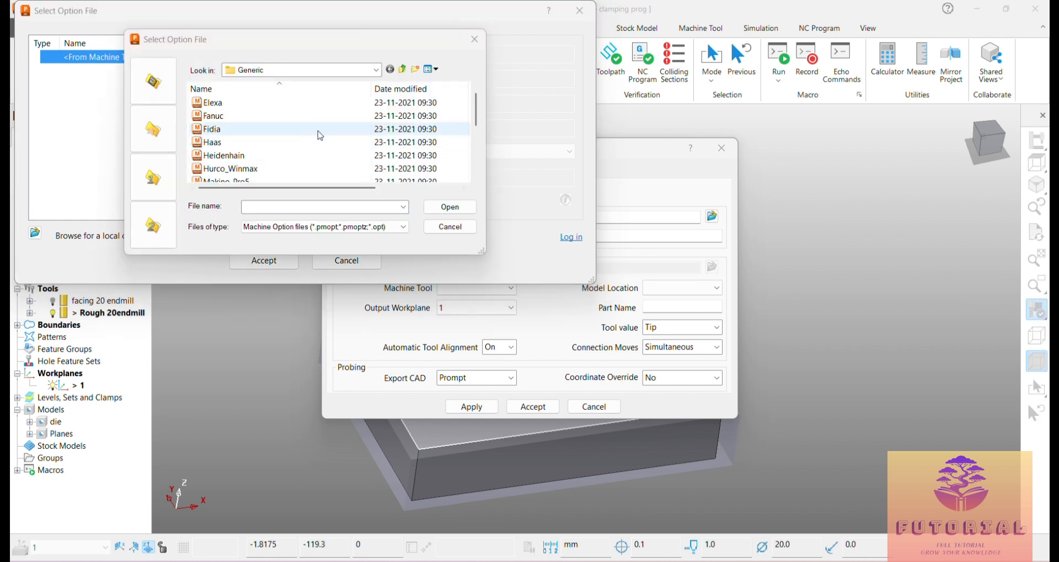
{"action": "left_click", "coordinate": [375, 70]}
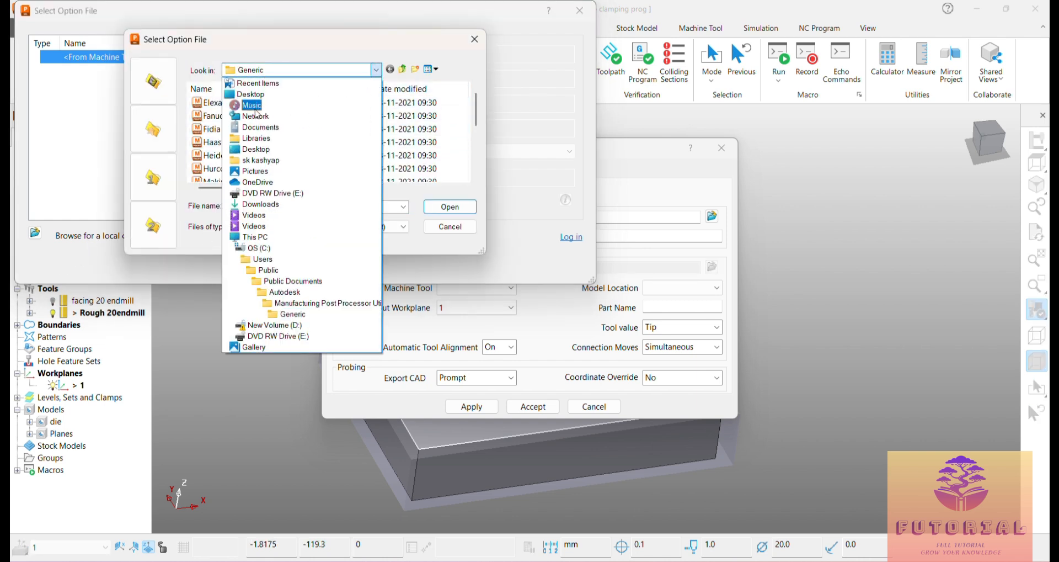
{"action": "left_click", "coordinate": [258, 248]}
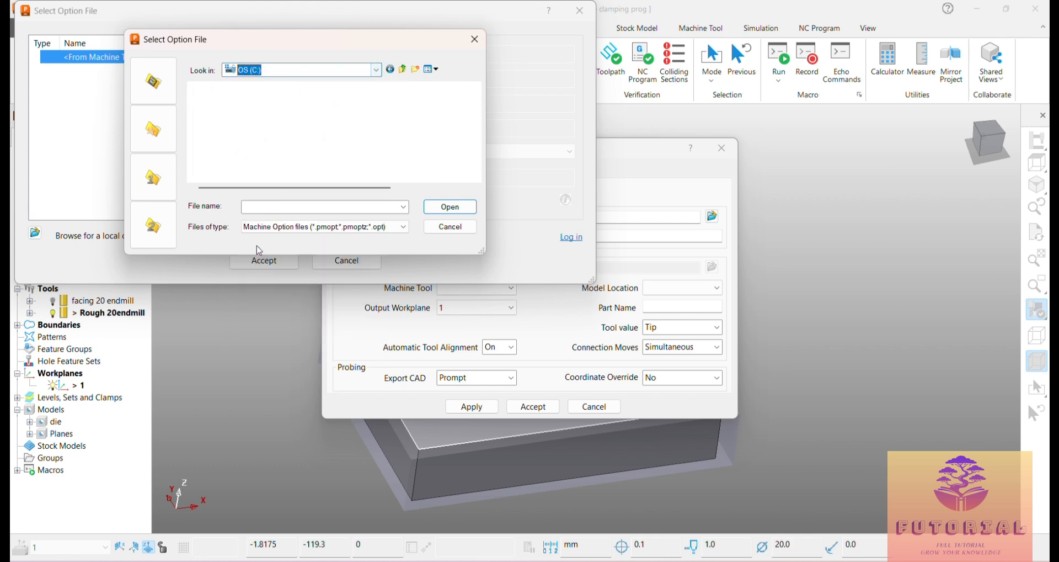
{"action": "left_click", "coordinate": [237, 155]}
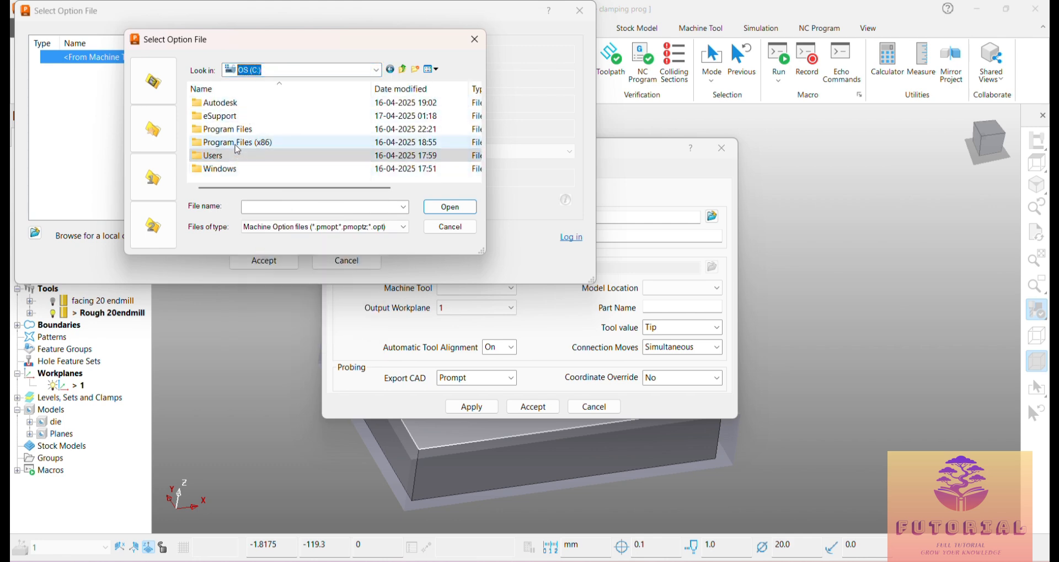
{"action": "double_click", "coordinate": [230, 157]}
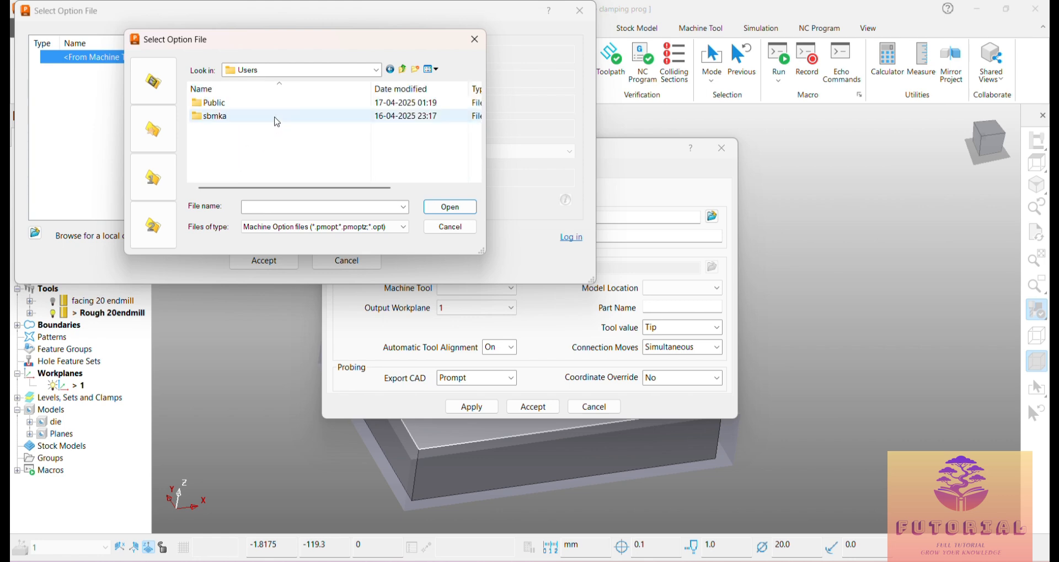
{"action": "double_click", "coordinate": [230, 105]}
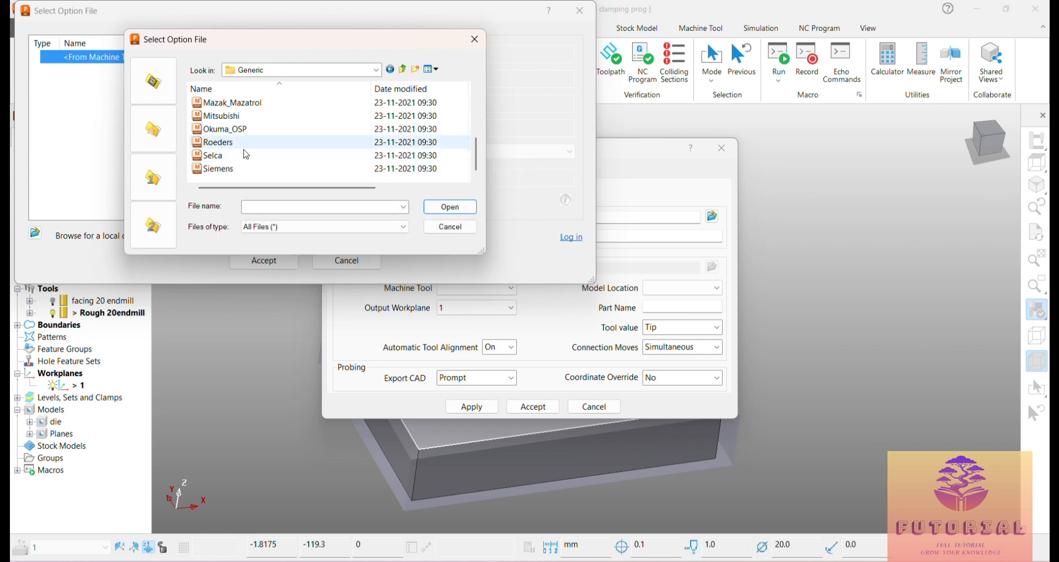
{"action": "mouse_move", "coordinate": [232, 144]}
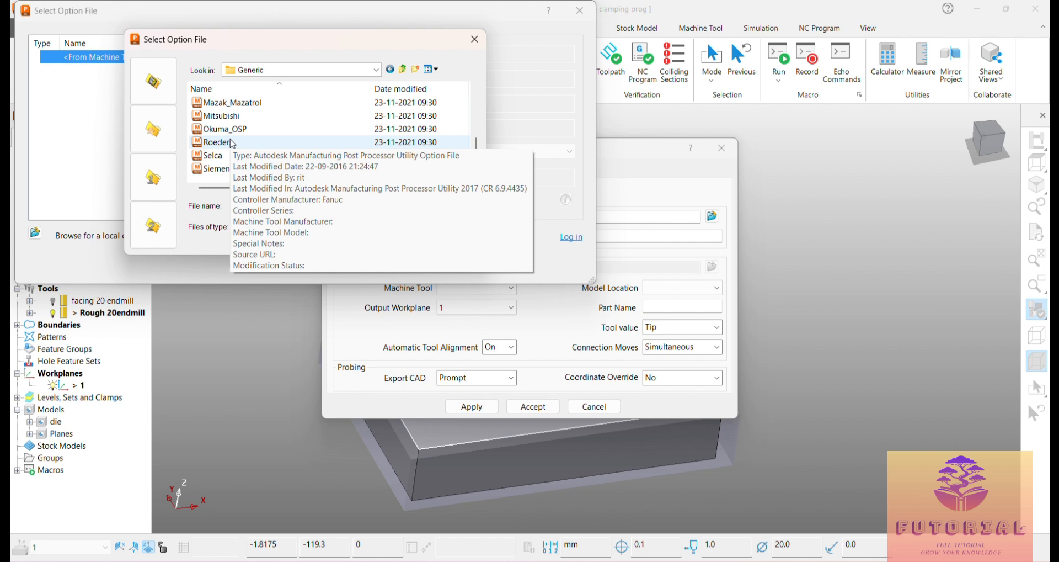
Load the Fanuc option file and accept it as the machine option file for all NC programs.
{"action": "scroll", "coordinate": [233, 143], "scroll_direction": "up", "scroll_amount": 3}
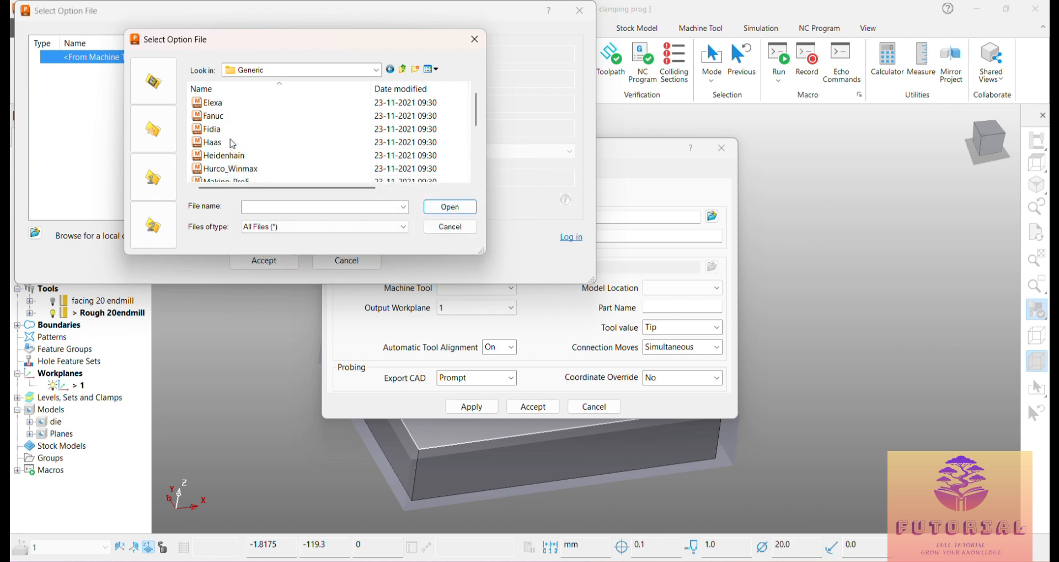
{"action": "left_click", "coordinate": [218, 115]}
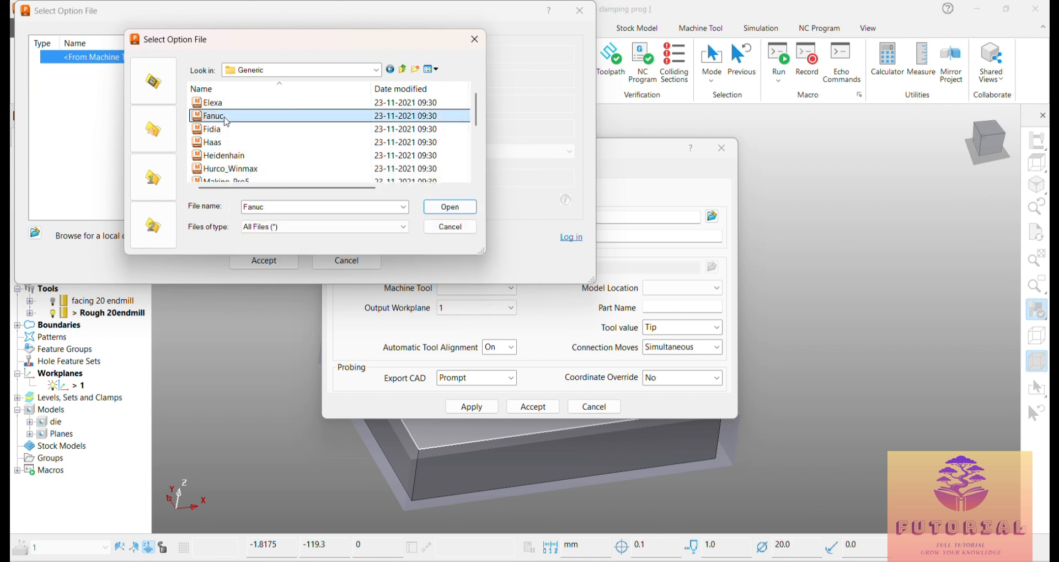
{"action": "left_click", "coordinate": [455, 209]}
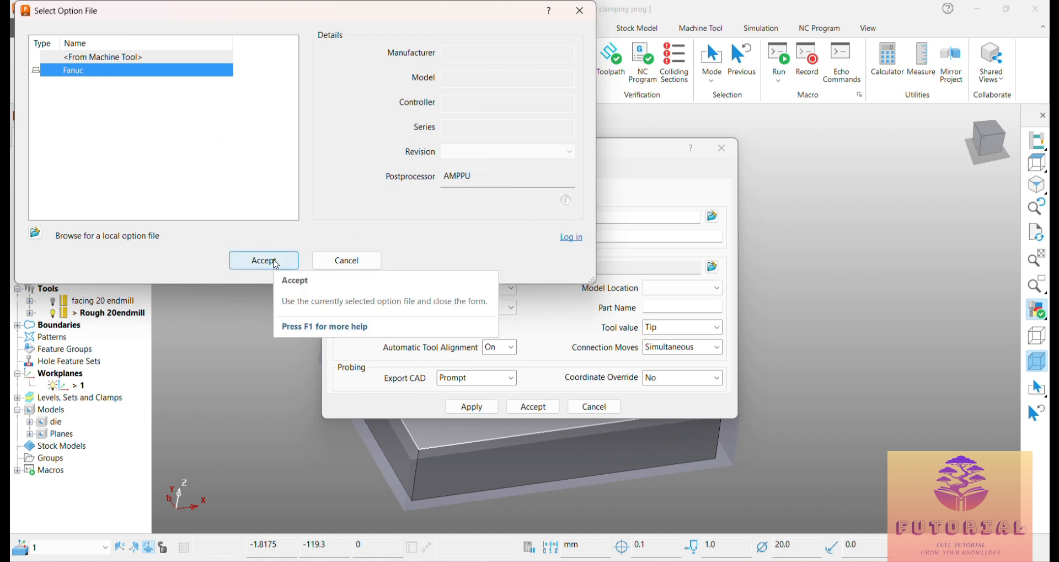
{"action": "left_click", "coordinate": [278, 259]}
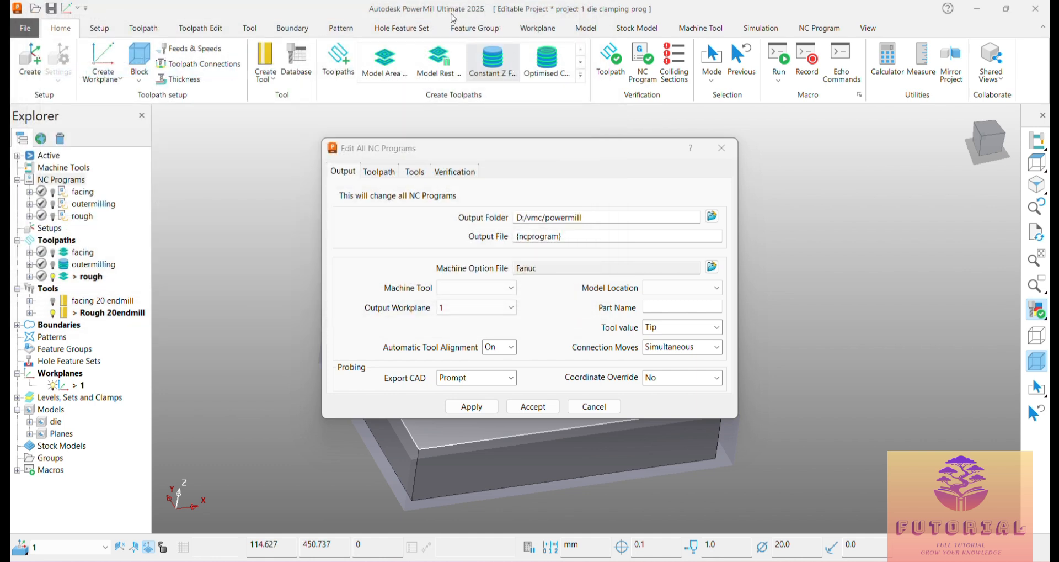
{"action": "left_click", "coordinate": [523, 411]}
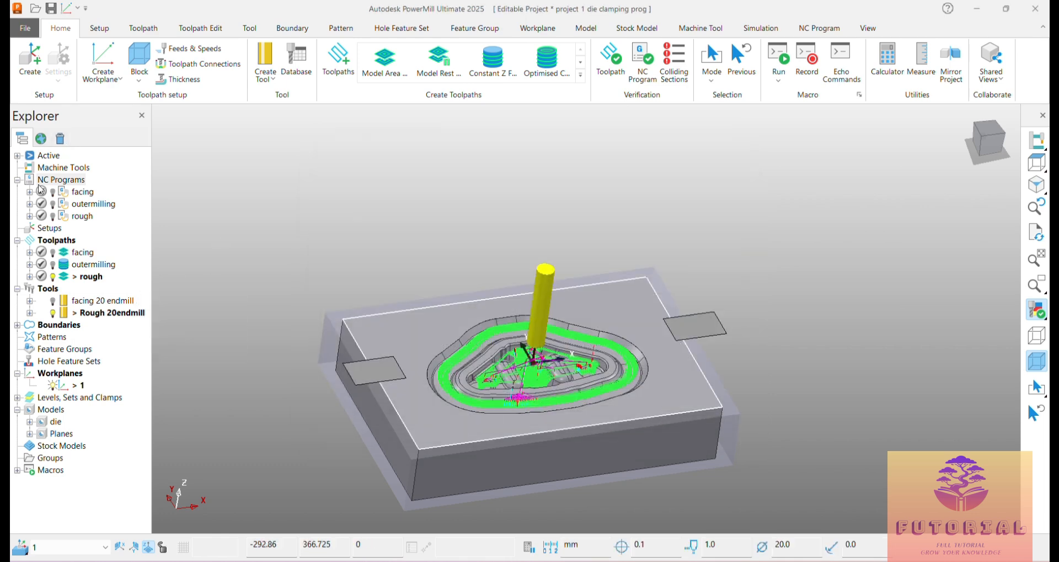
Write all NC programs to the output folder and close the post-processing report.
{"action": "right_click", "coordinate": [72, 182]}
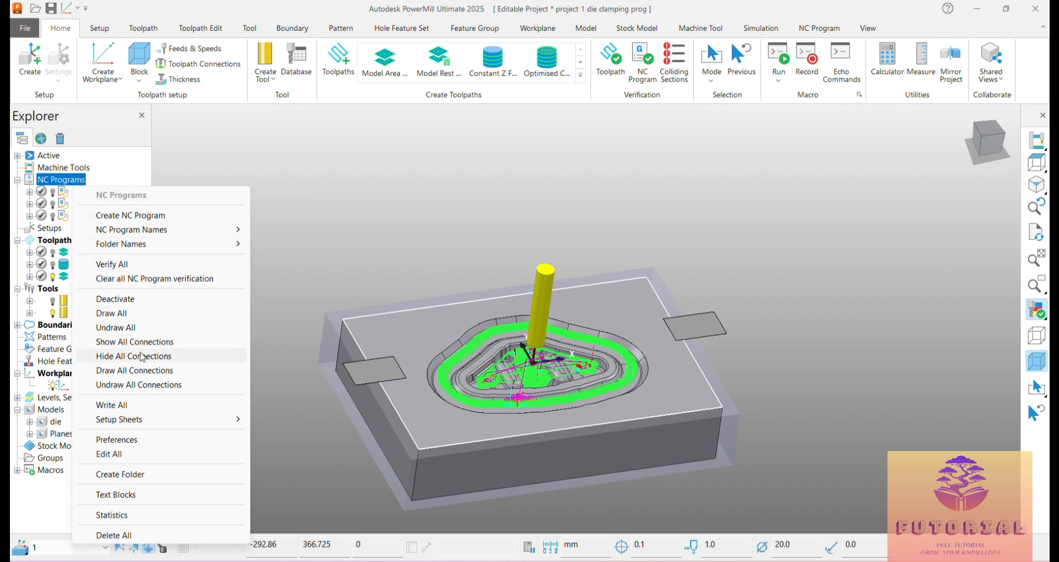
{"action": "left_click", "coordinate": [128, 404]}
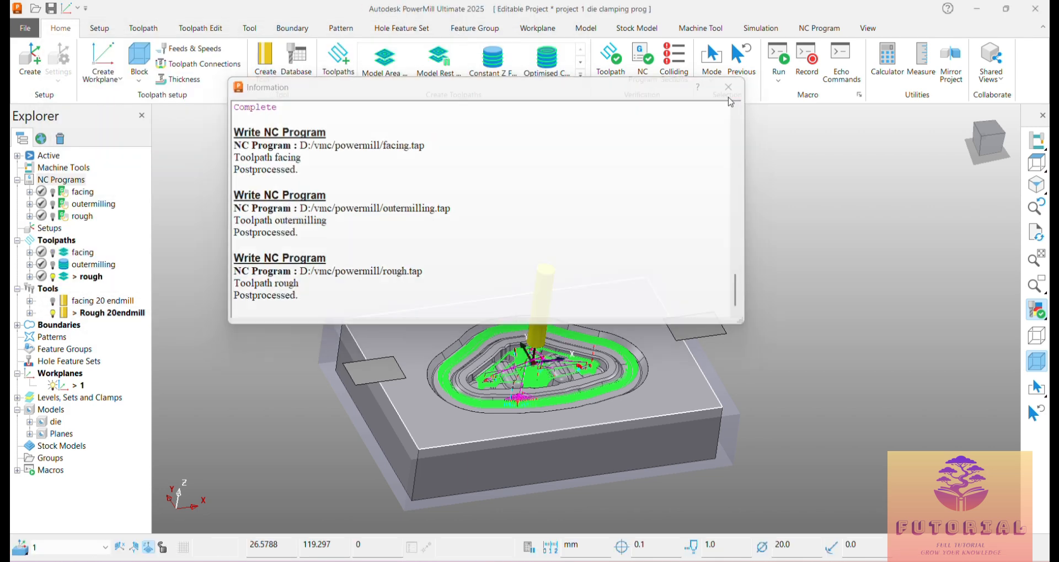
{"action": "left_click", "coordinate": [730, 86]}
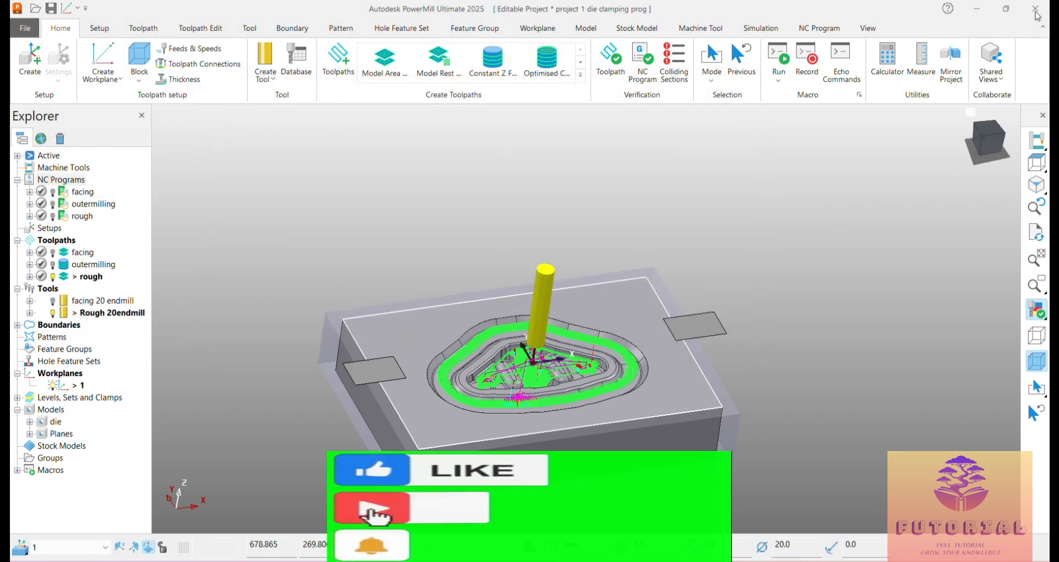